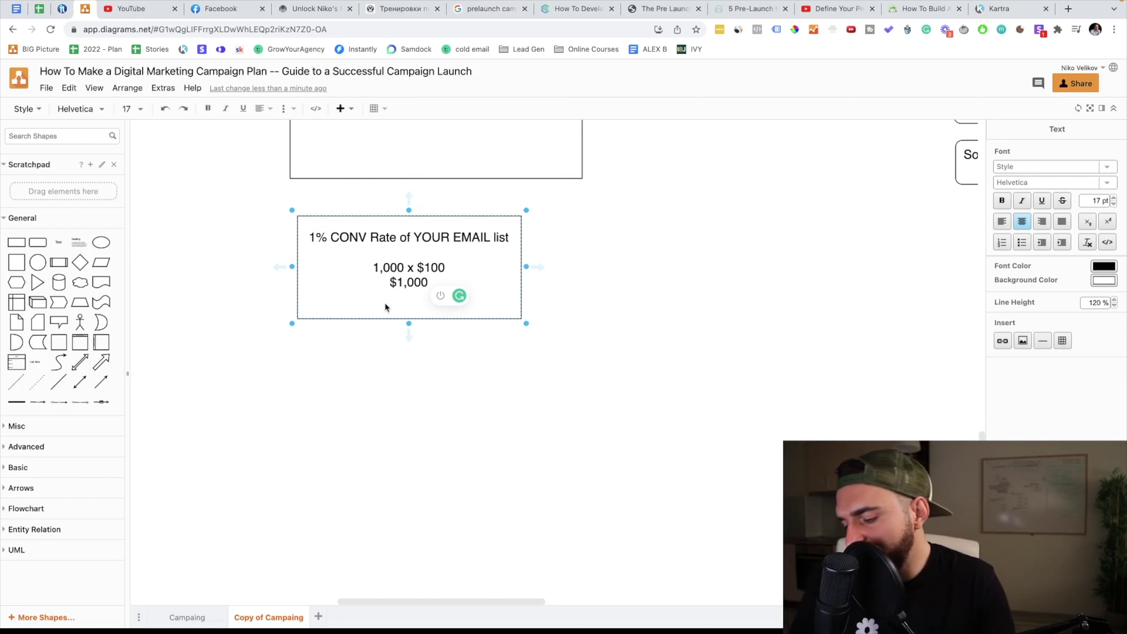
Step: Fix the zeros in the conversion math and add a thousands separator so the price reads $1,000
type("0")
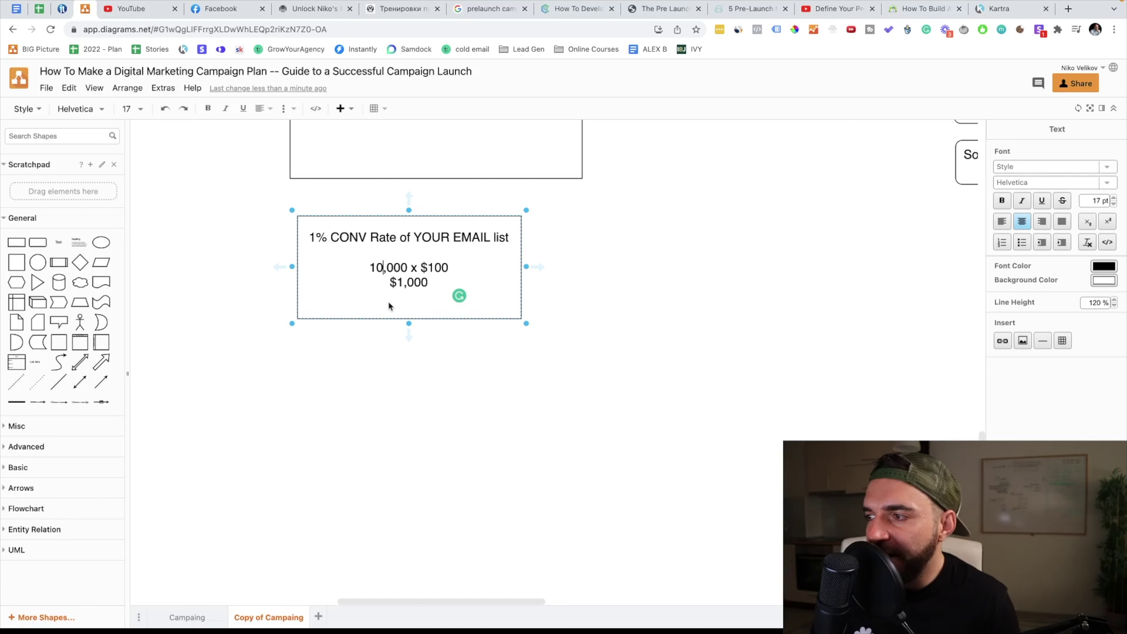
key("BackSpace")
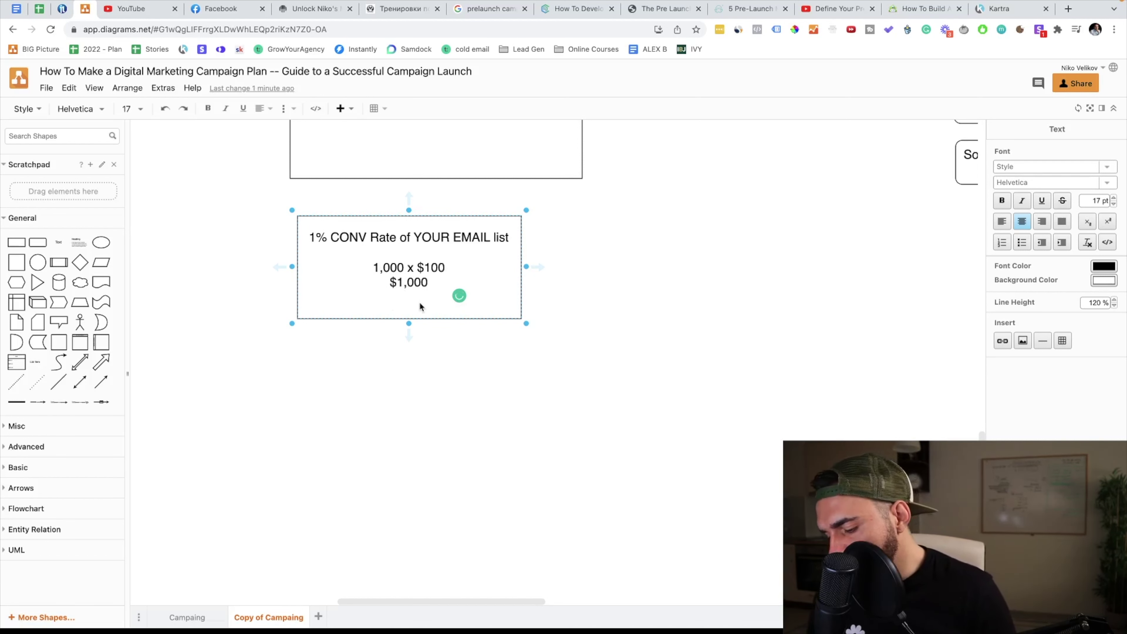
type("0")
key("Left")
type(",")
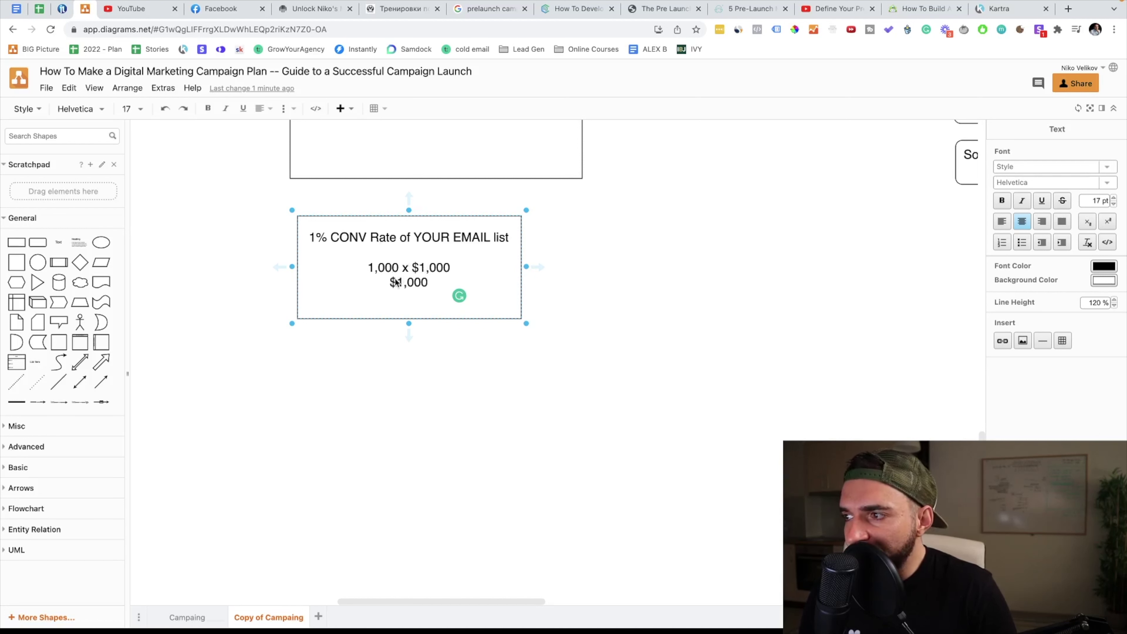
type("0")
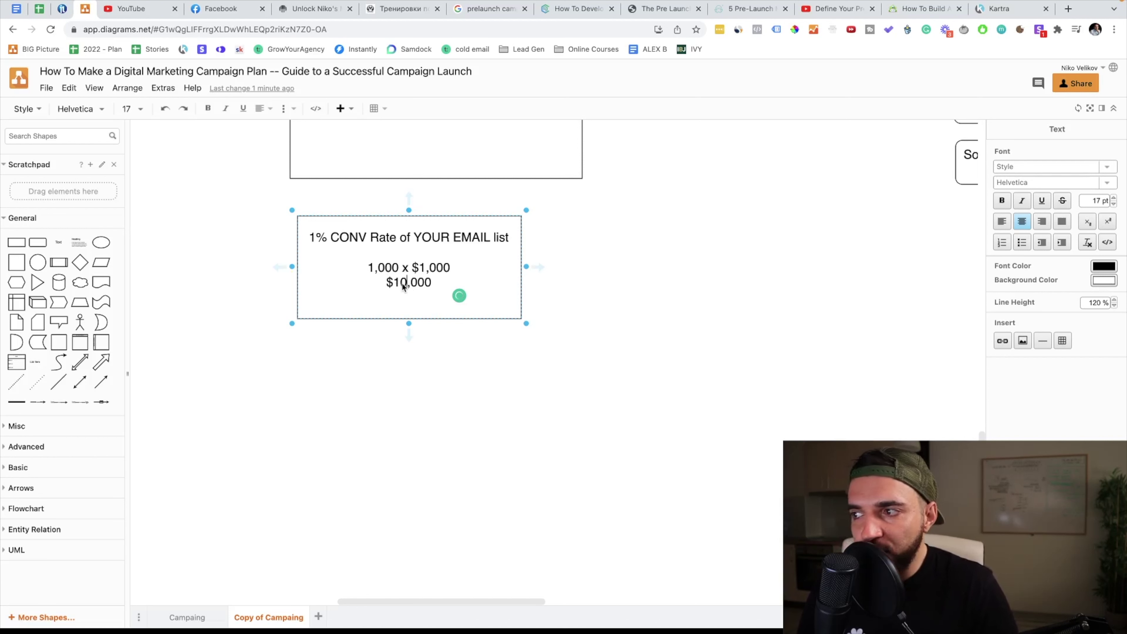
Step: Change the email count's leading 1 to 2 so it reads 2,000, then finish editing
left_click(374, 270)
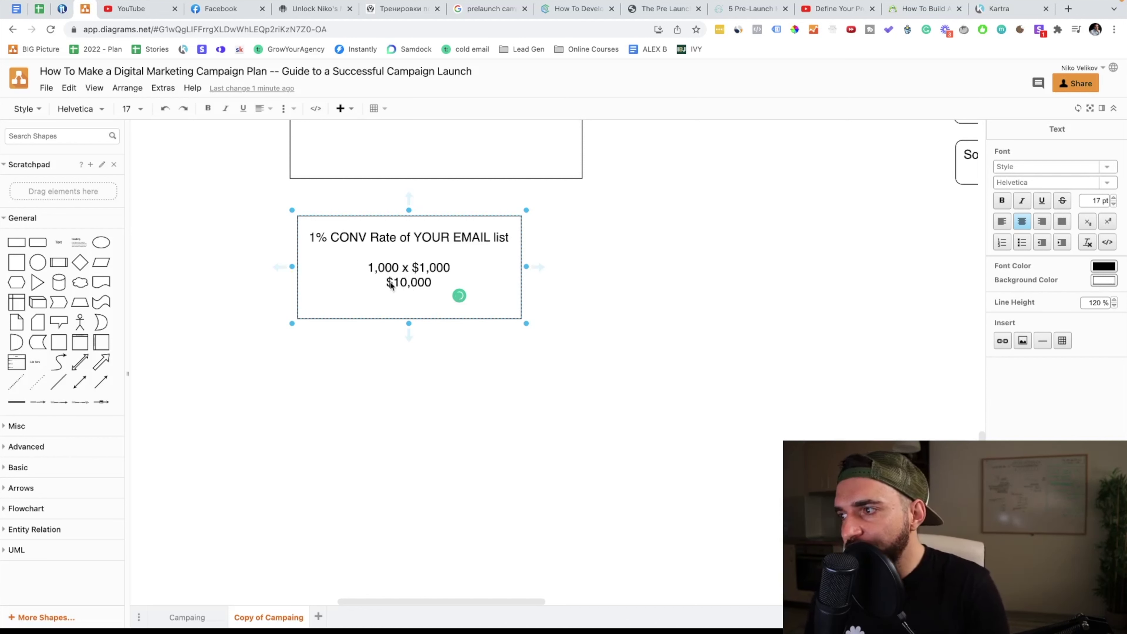
key("BackSpace")
type("2")
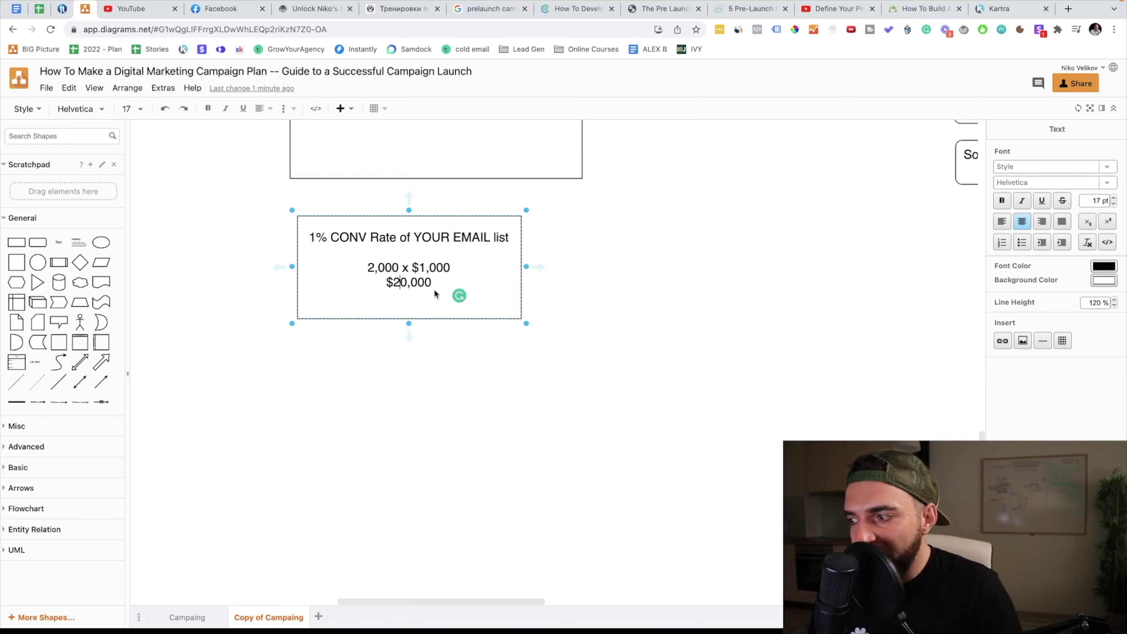
scroll(434, 288, "up", 3)
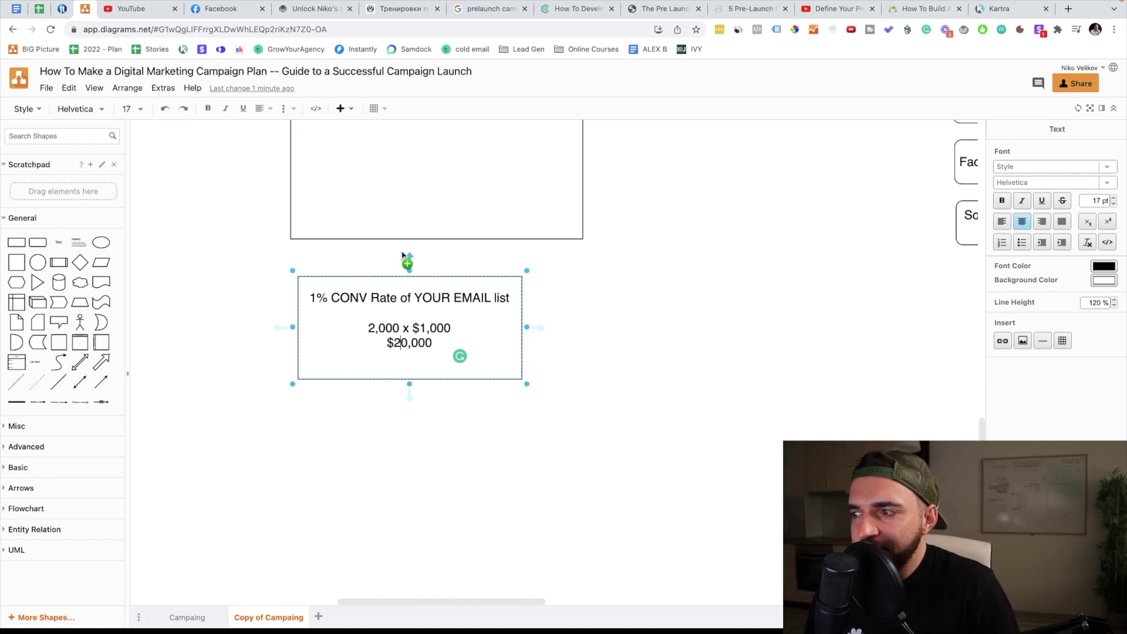
left_click(444, 477)
left_click_drag(613, 471, 275, 265)
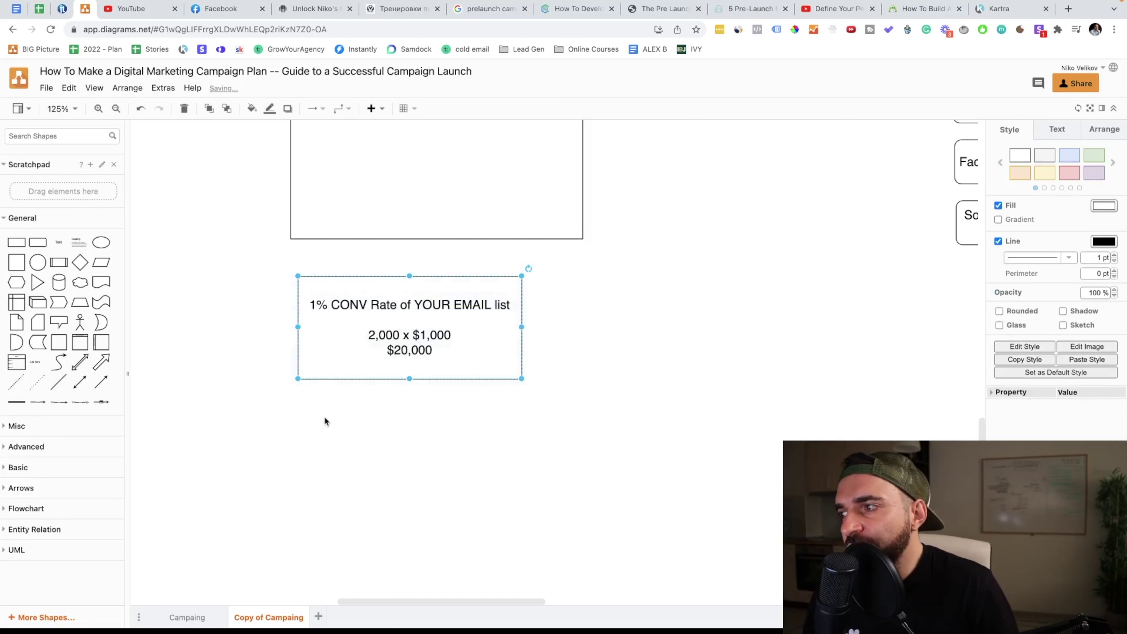
left_click(440, 449)
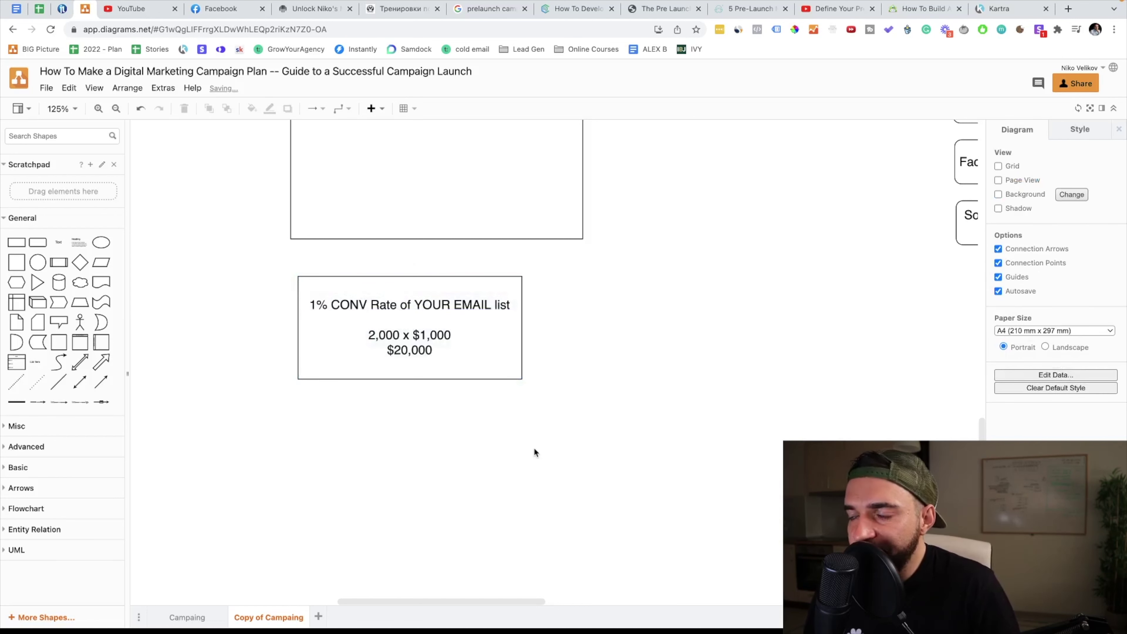
scroll(534, 448, "up", 10)
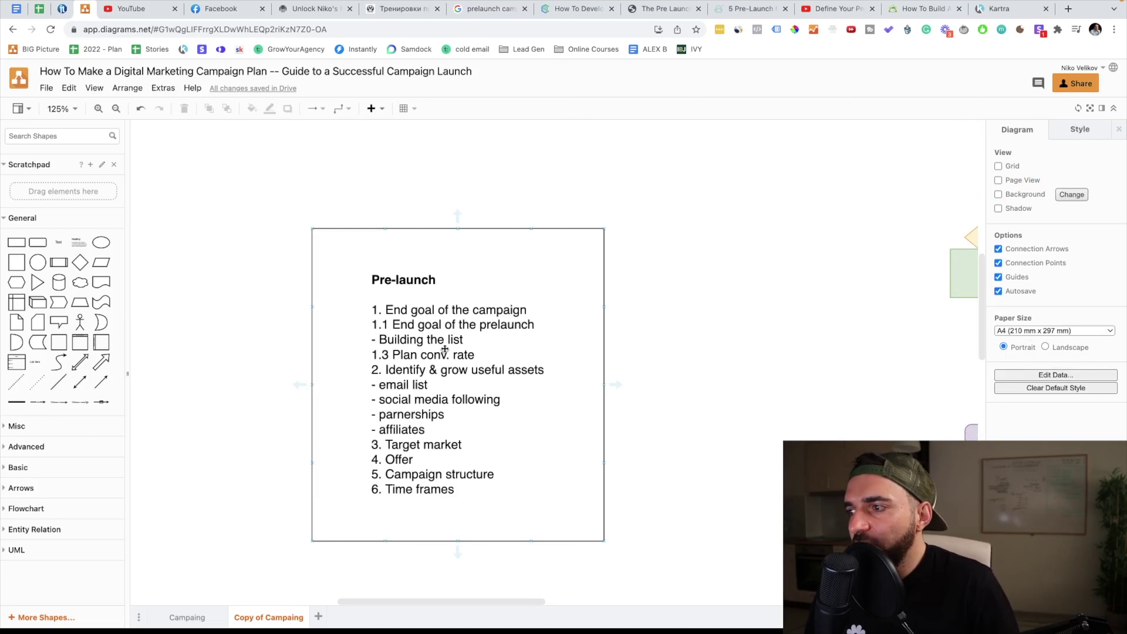
triple_click(439, 369)
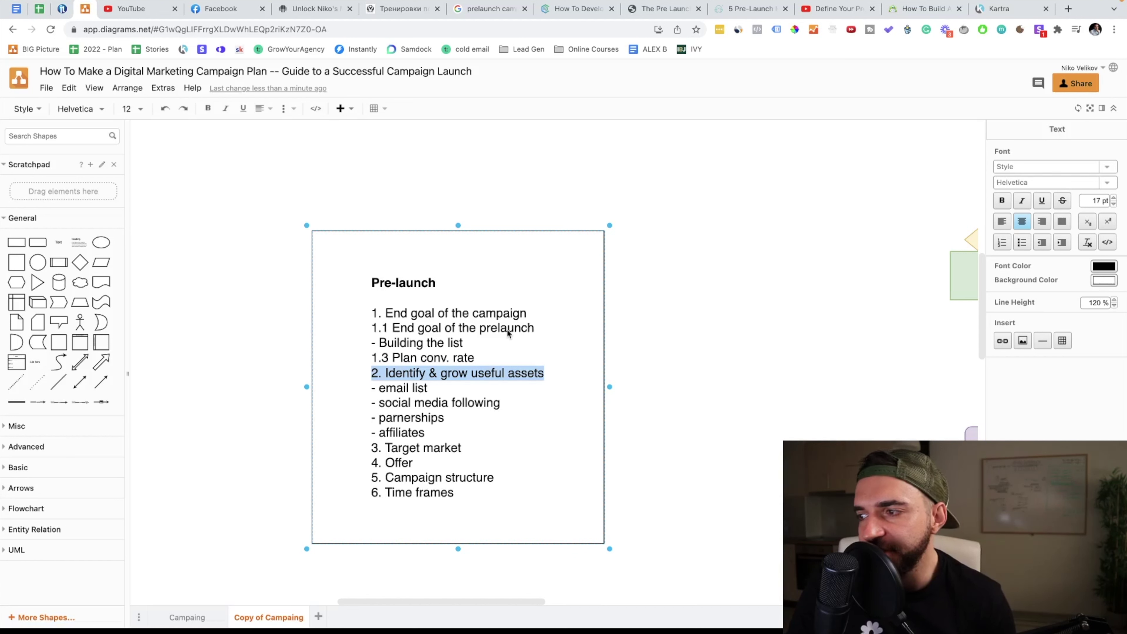
double_click(394, 388)
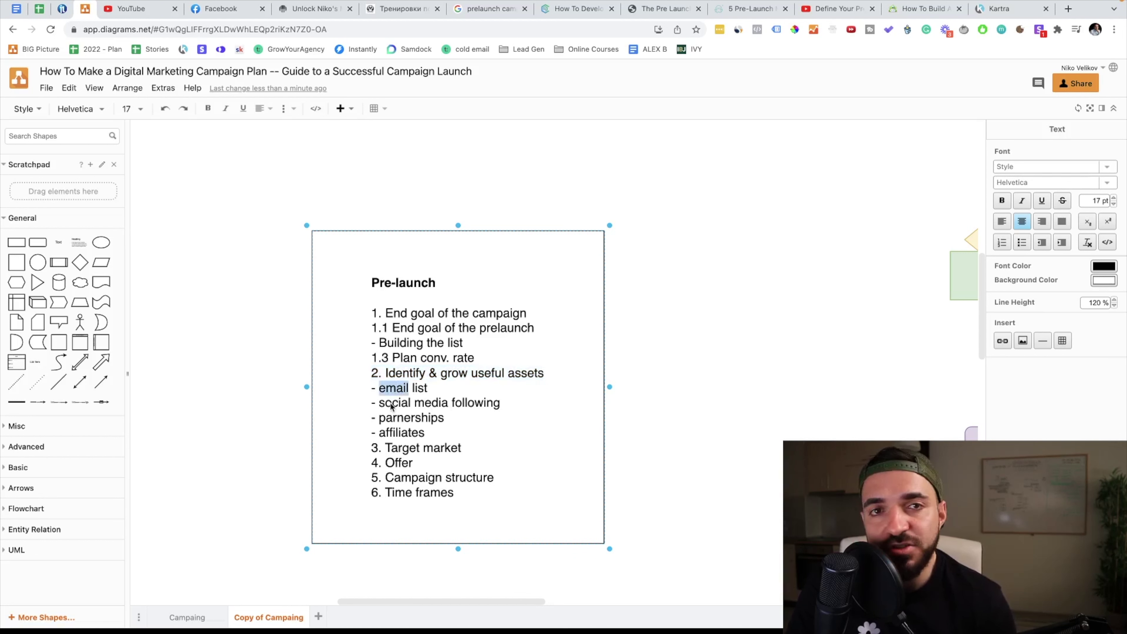
double_click(392, 407)
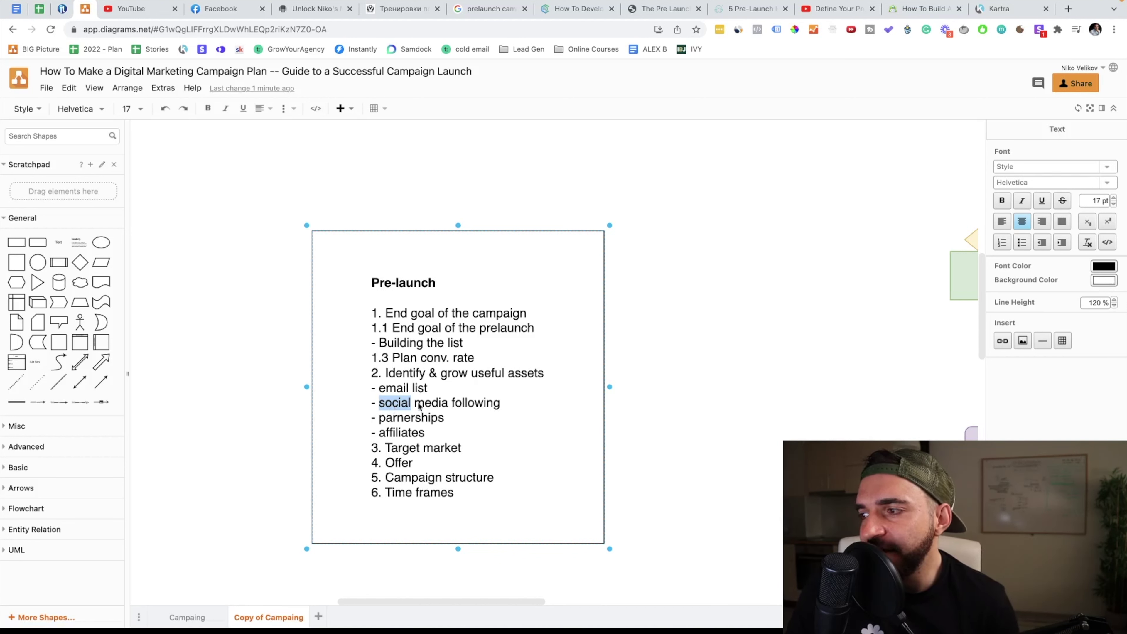
double_click(426, 406)
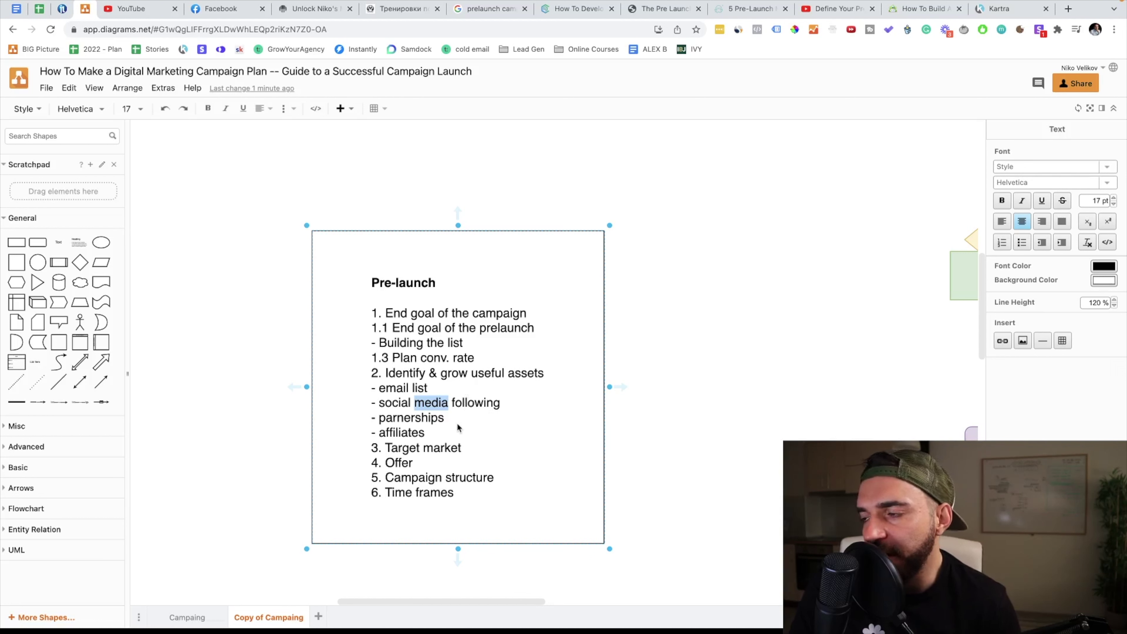
double_click(408, 422)
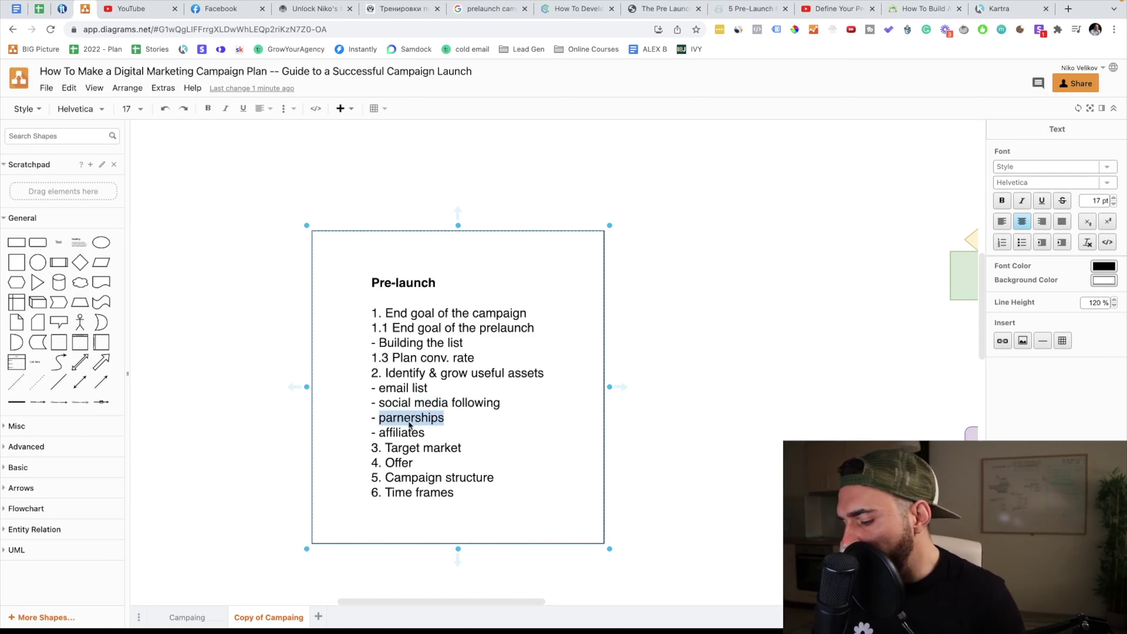
Step: Replace 'parnerships' with 'partnerships' in the Pre-launch checklist, then check the email list and social items
type("partnerships")
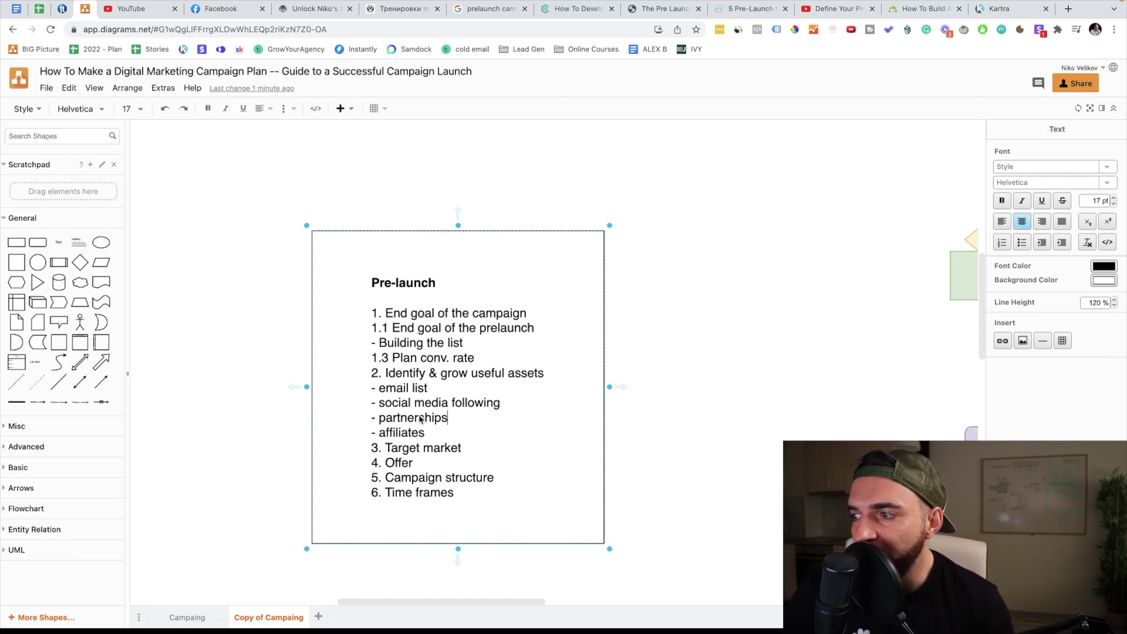
double_click(412, 389)
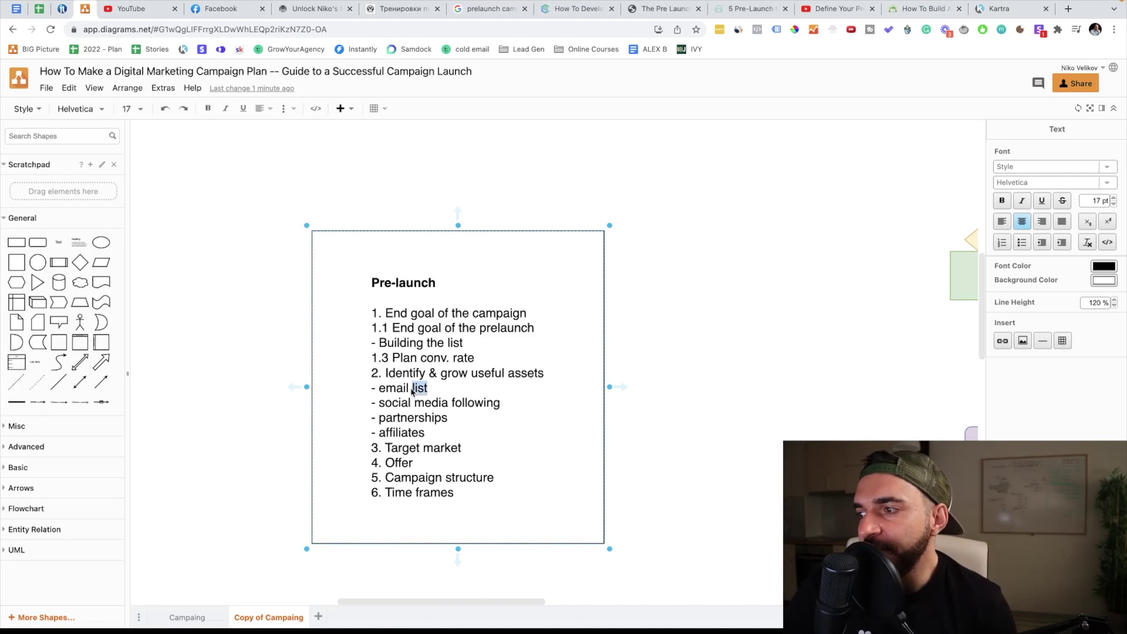
double_click(399, 404)
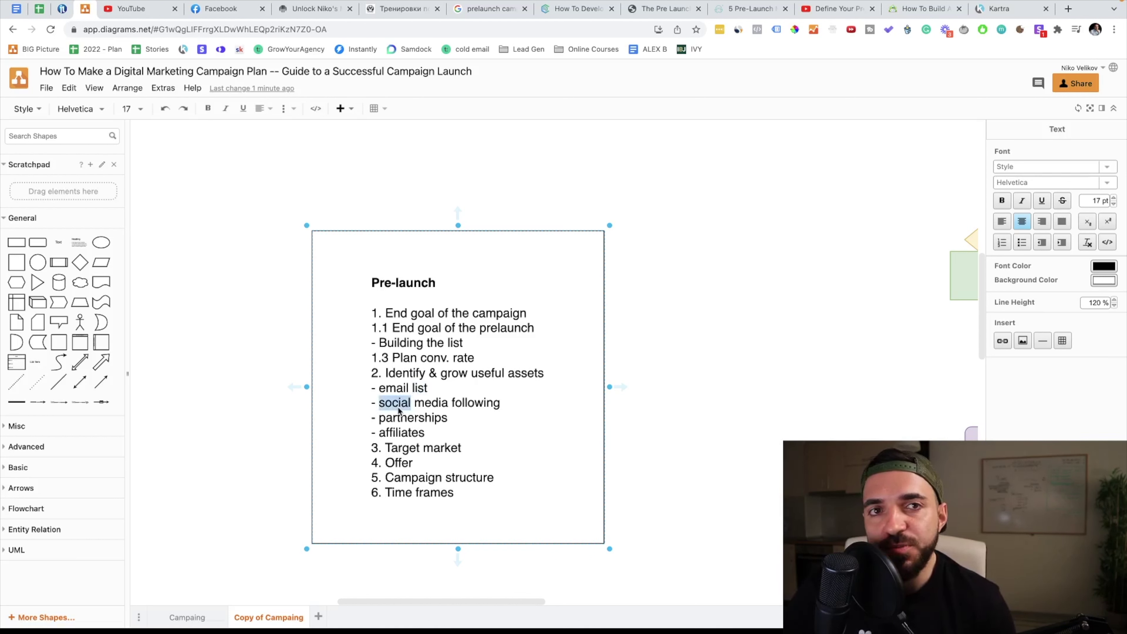
Step: Review the useful-assets items (email list, partnerships, affiliates) and finish editing the Pre-launch checklist
double_click(404, 422)
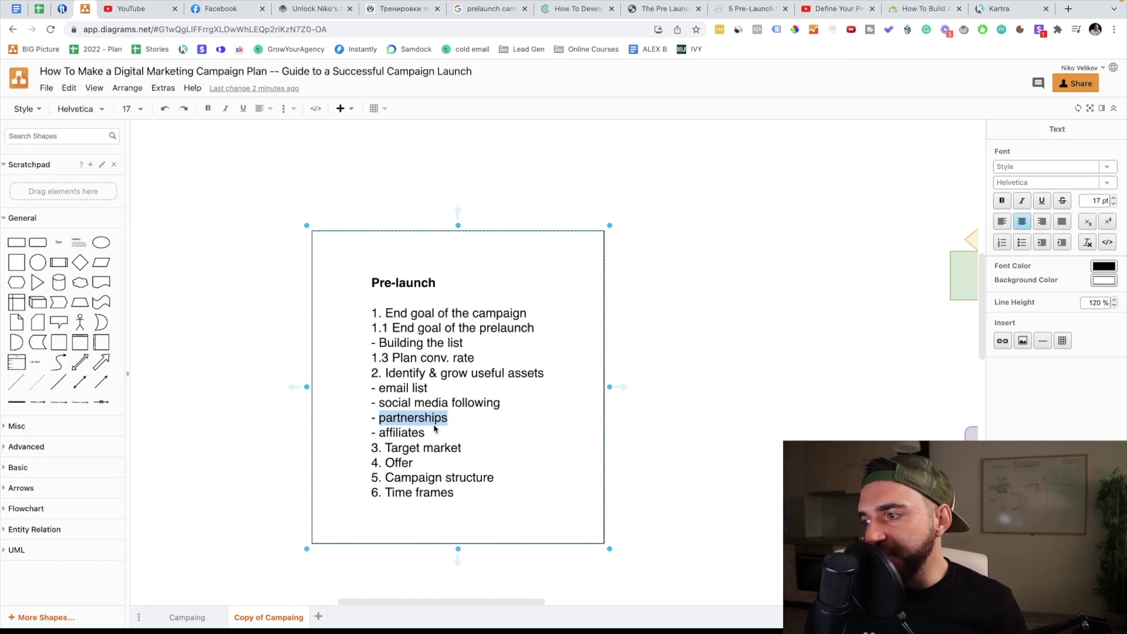
double_click(399, 433)
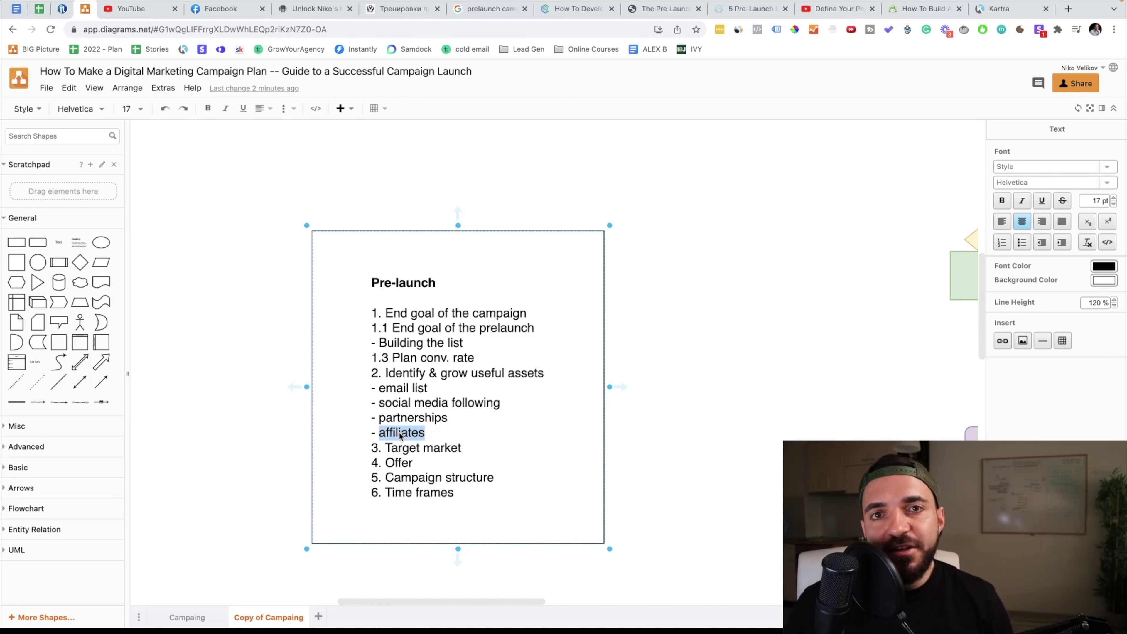
scroll(404, 430, "down", 2)
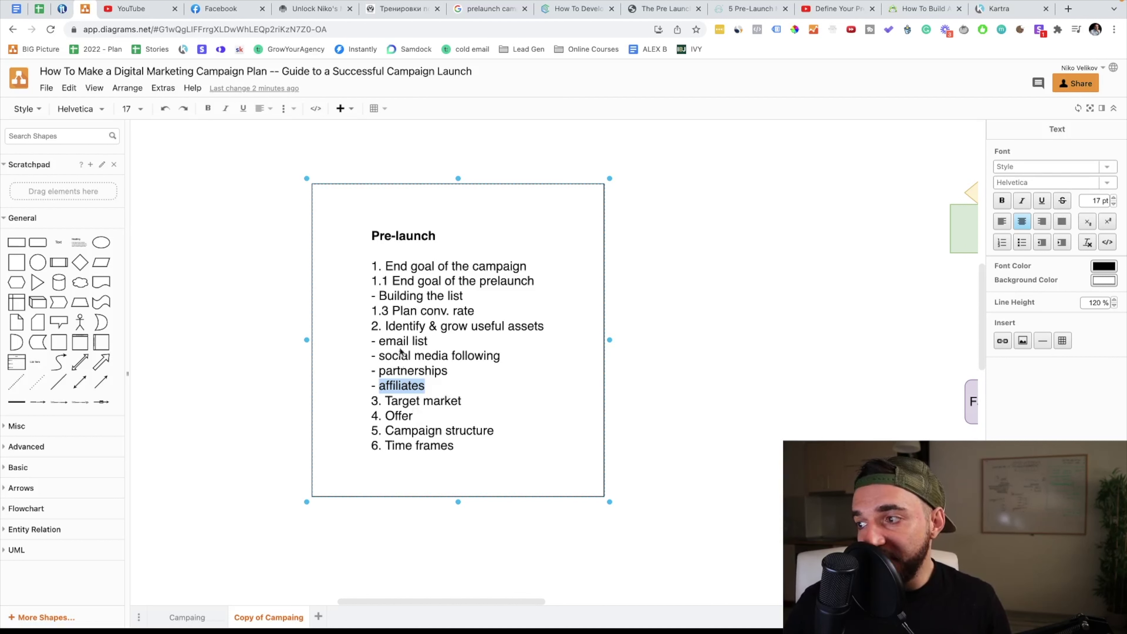
double_click(400, 375)
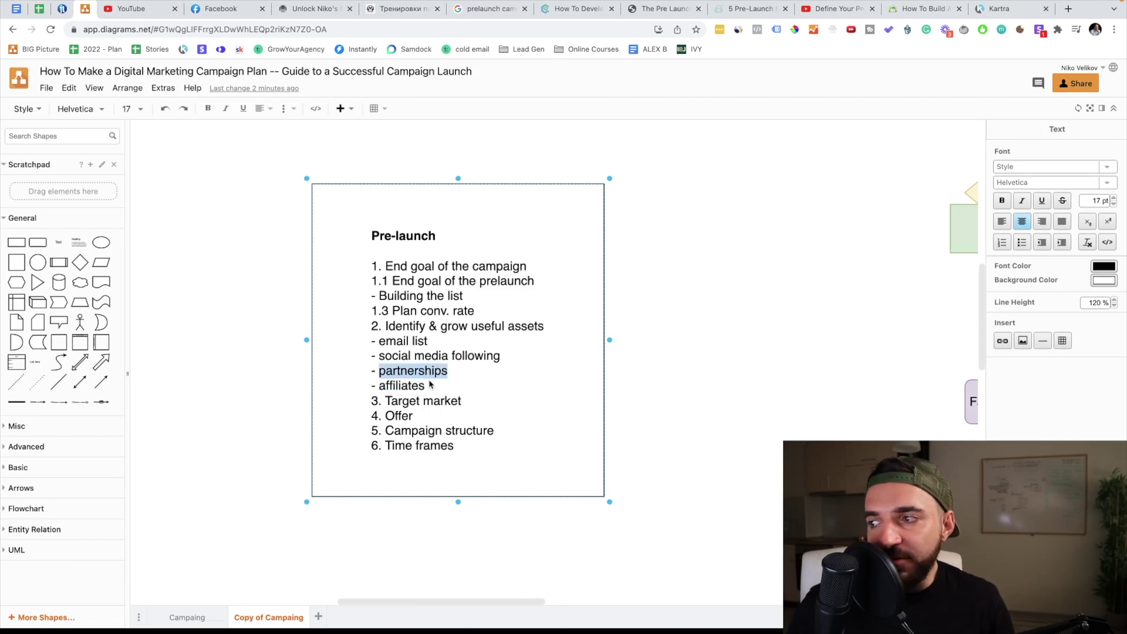
double_click(413, 390)
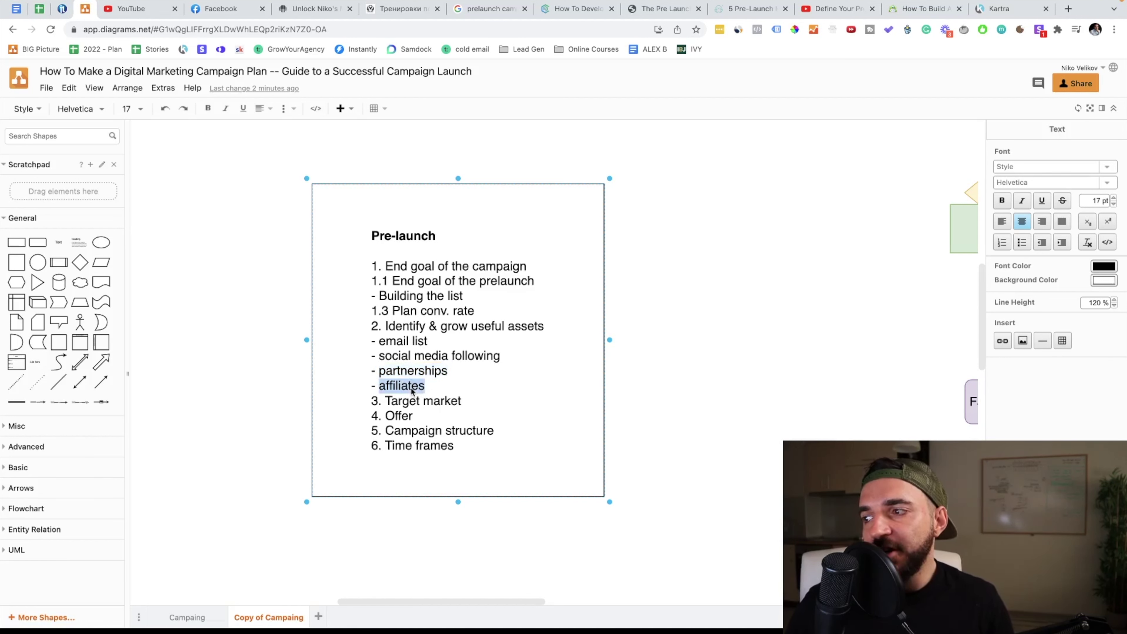
scroll(413, 391, "left", 1)
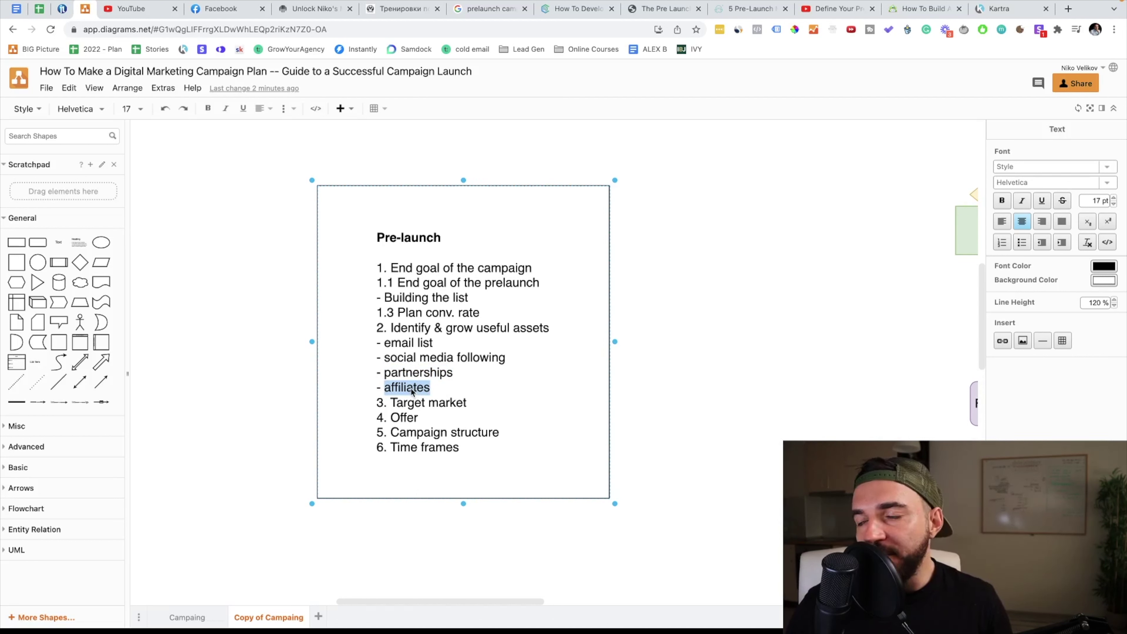
left_click(419, 373)
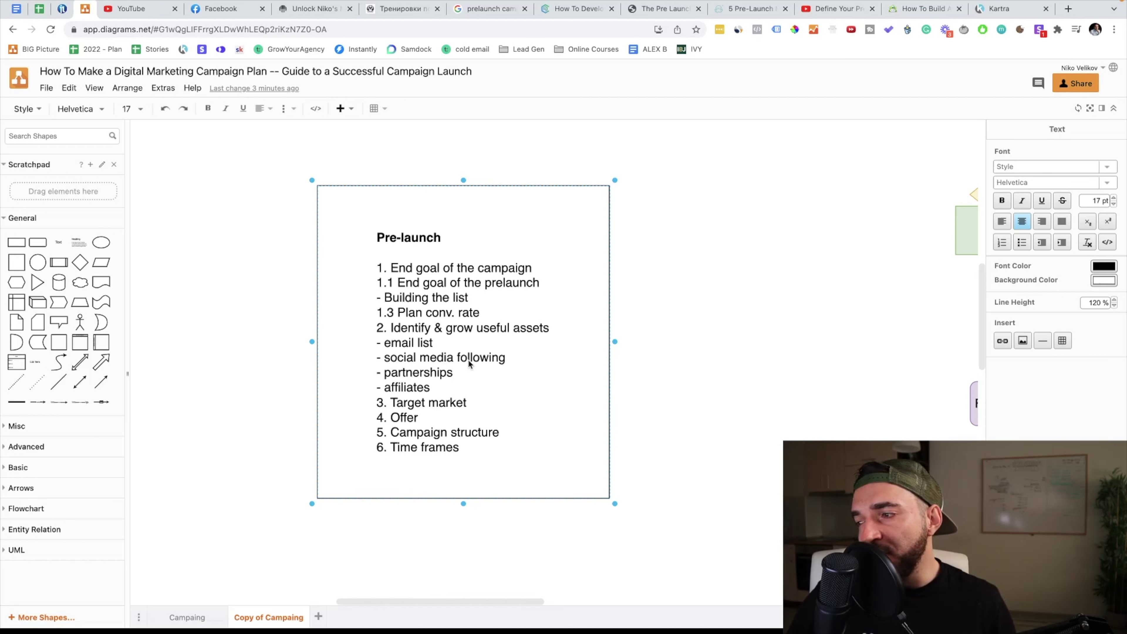
double_click(424, 345)
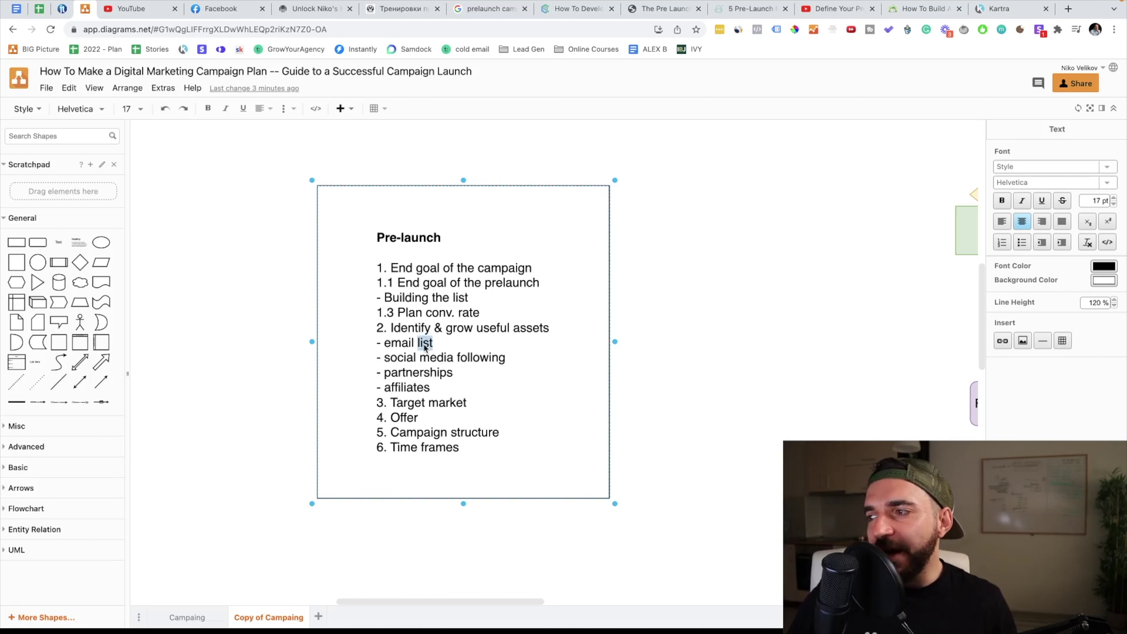
left_click(418, 361)
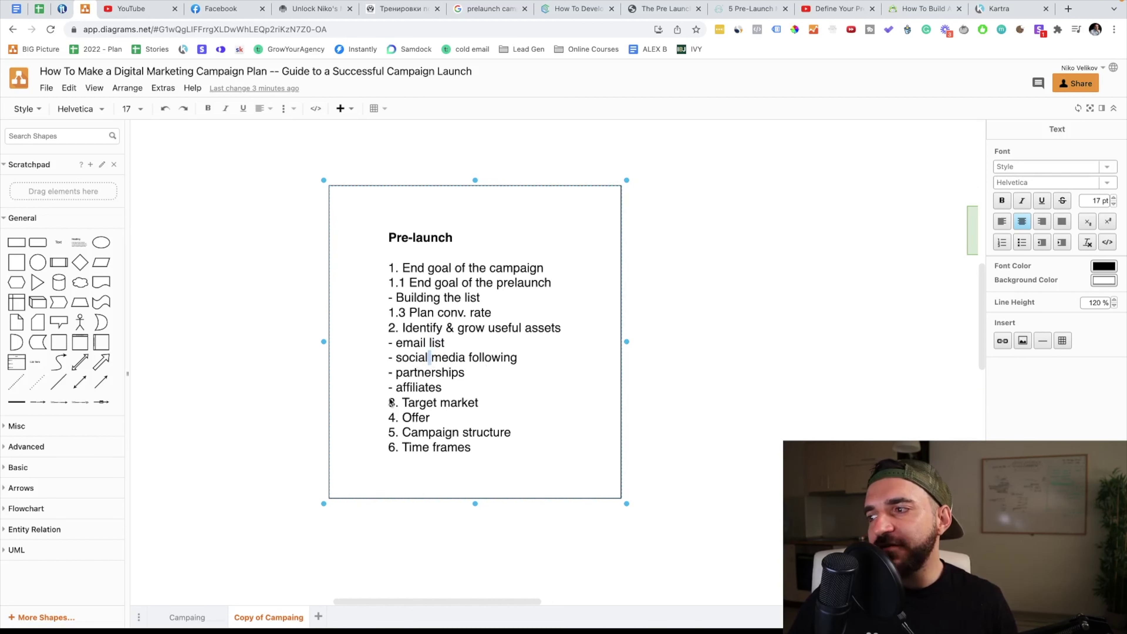
left_click(277, 393)
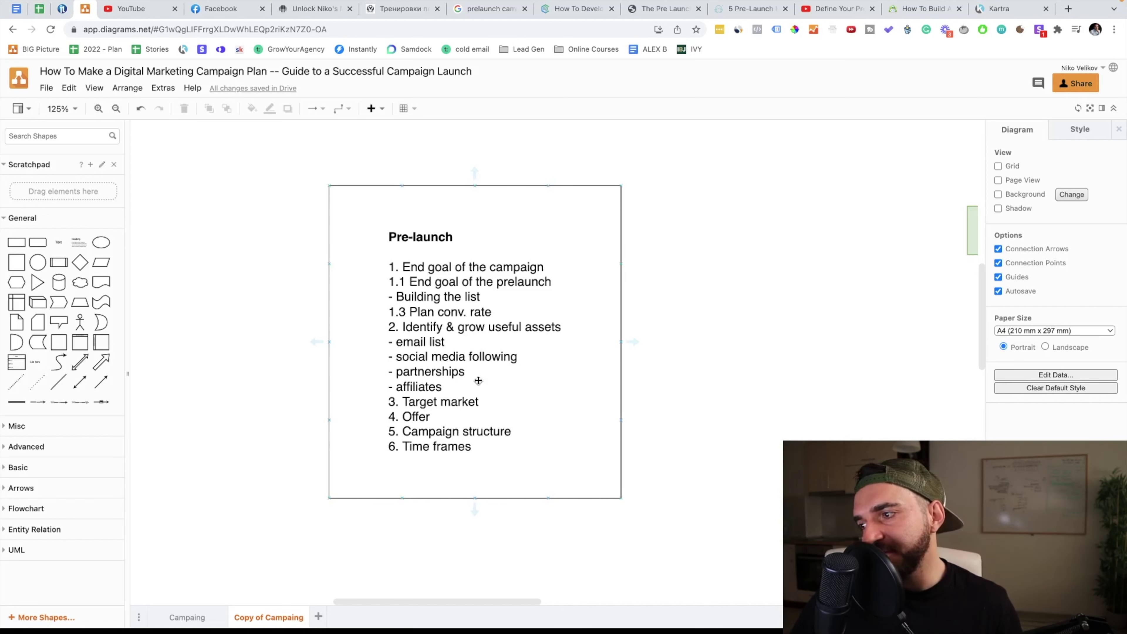
Step: Delete the Affiliates box from the Pre launch task row
scroll(652, 328, "right", 10)
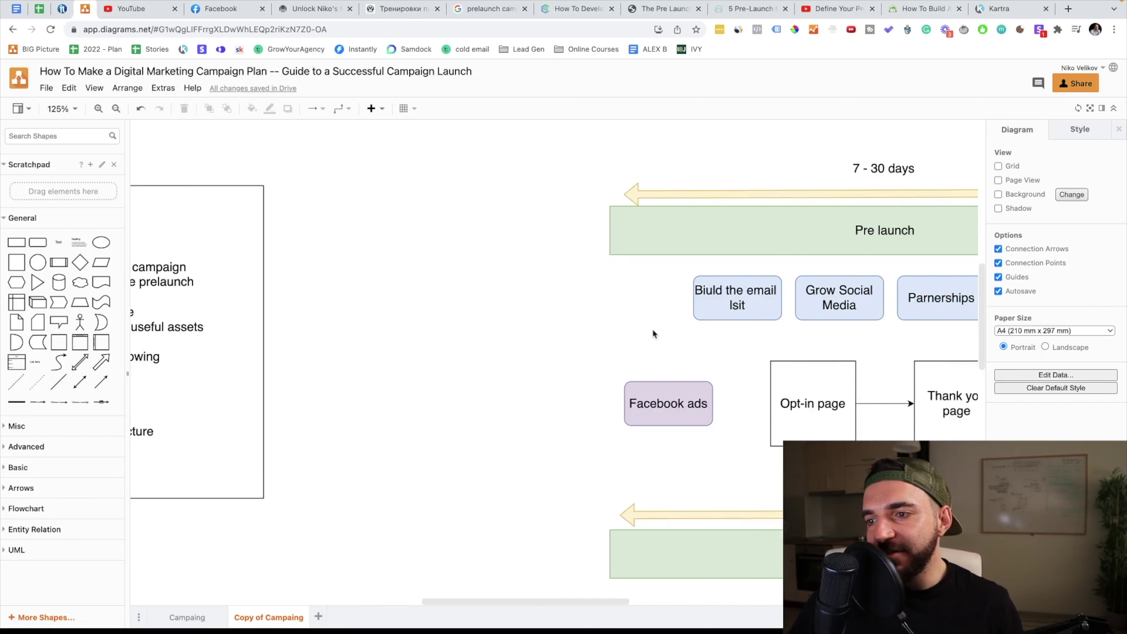
scroll(653, 334, "right", 3)
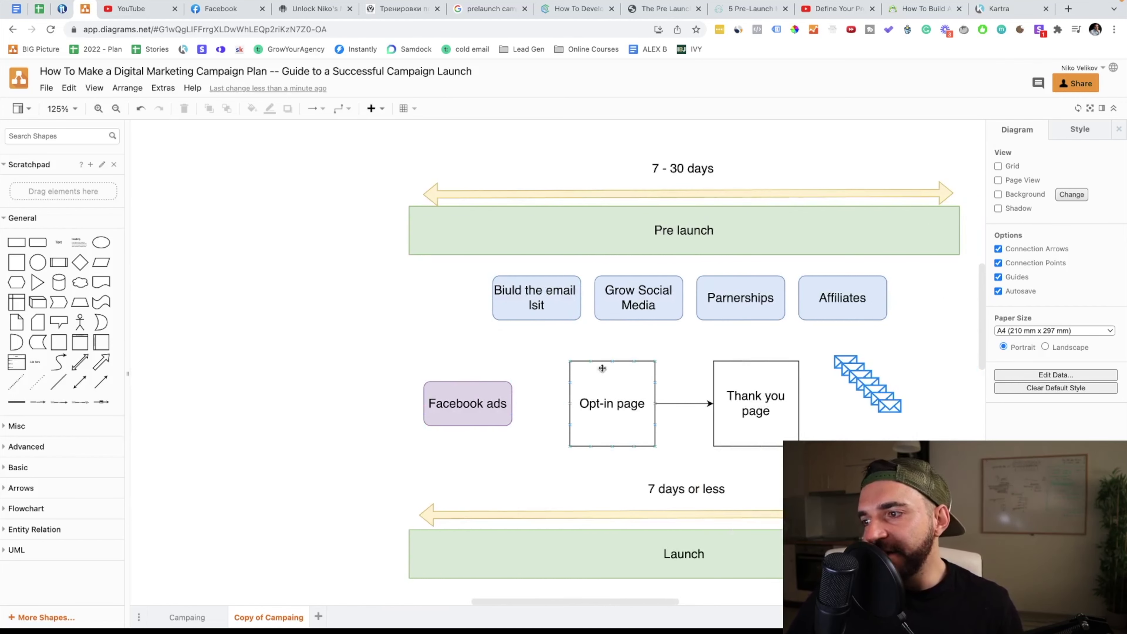
left_click(460, 405)
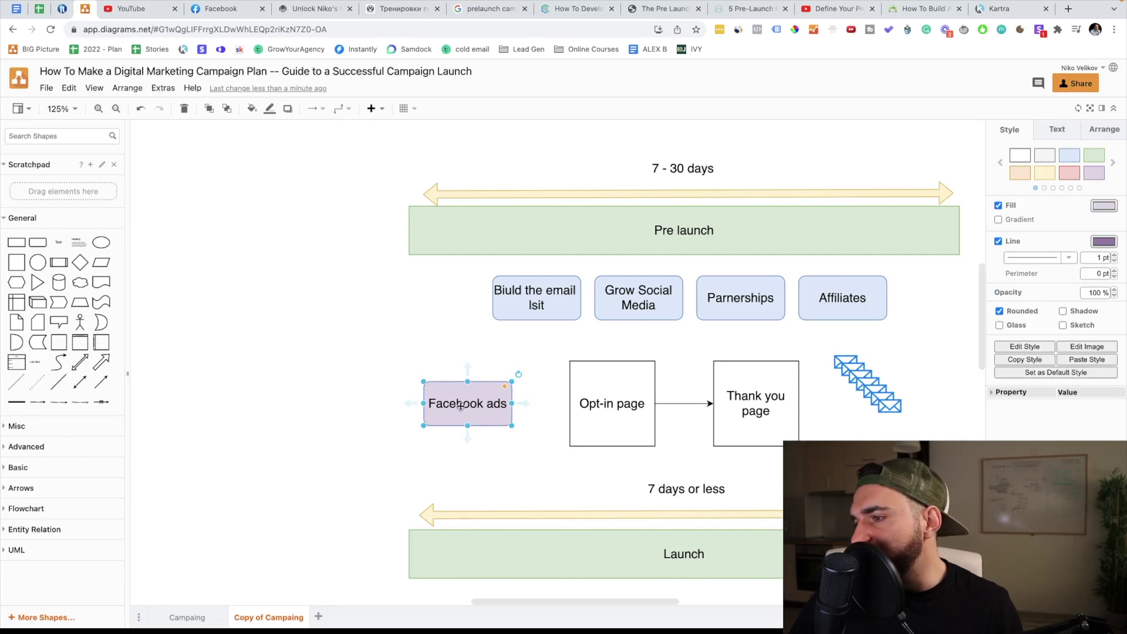
left_click(643, 313)
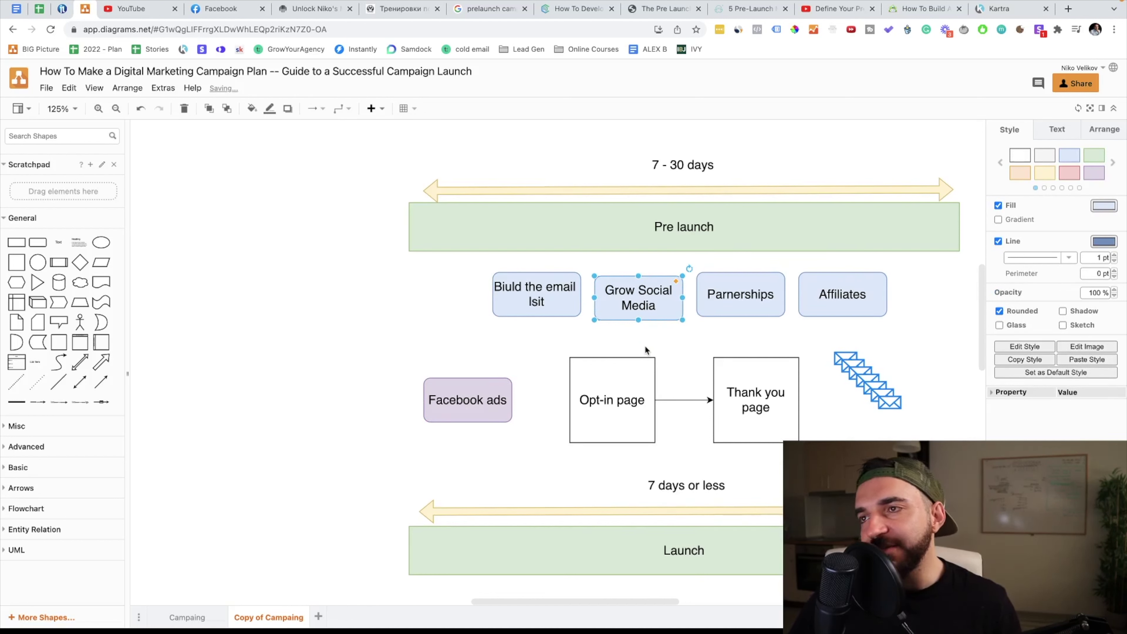
left_click(613, 415)
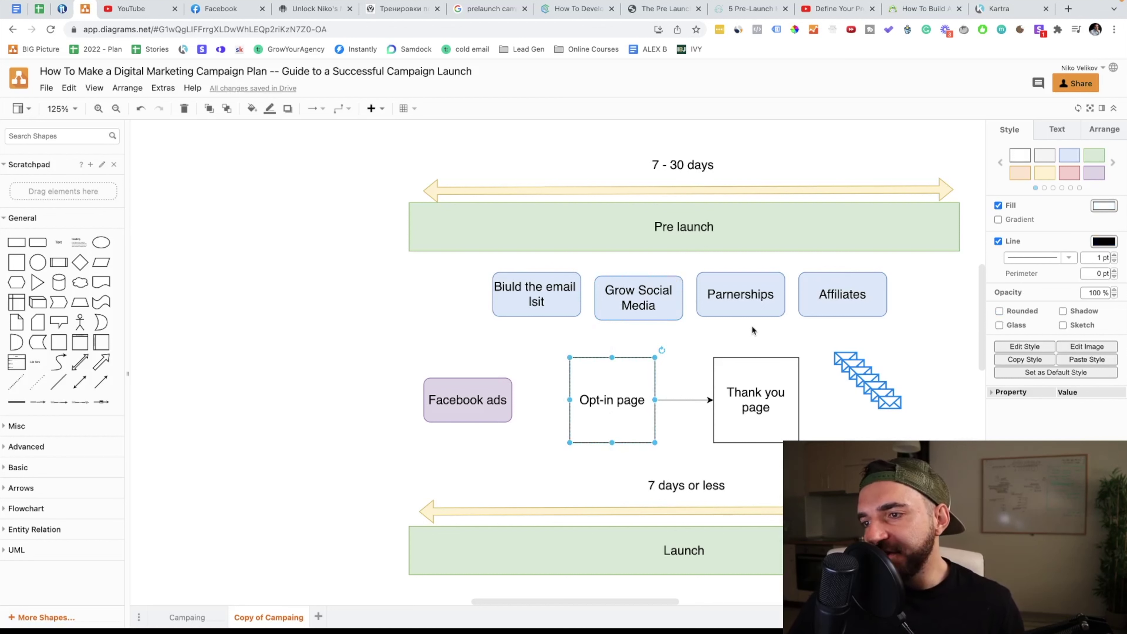
left_click(745, 308)
left_click(843, 311)
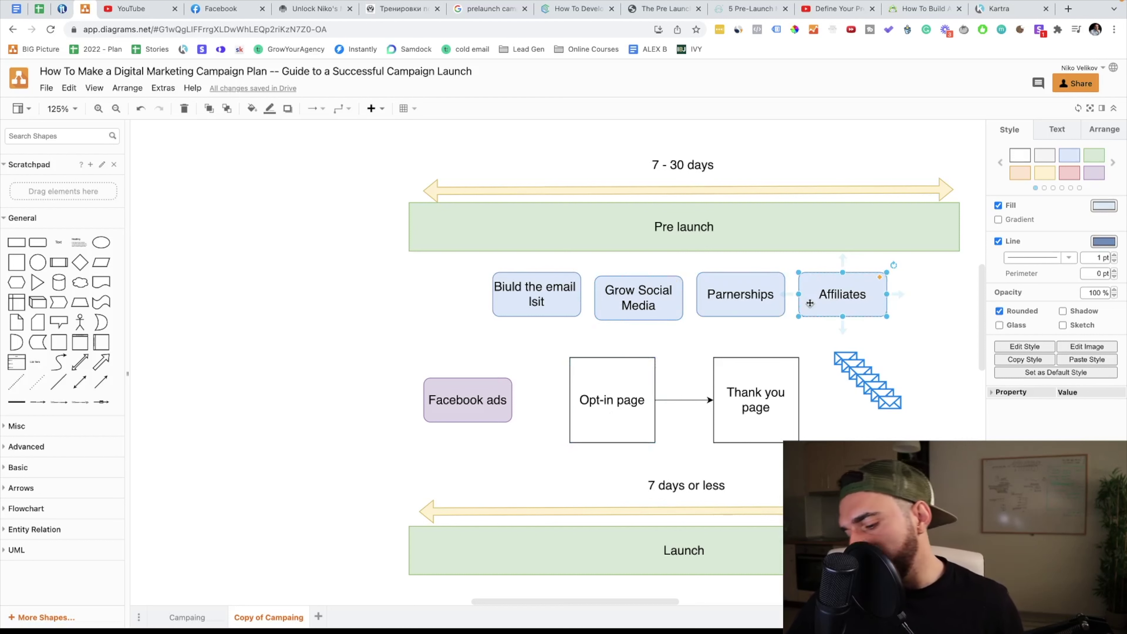
key("Delete")
Step: Give Facebook ads the light blue style and move it beside Parnerships
left_click(772, 305)
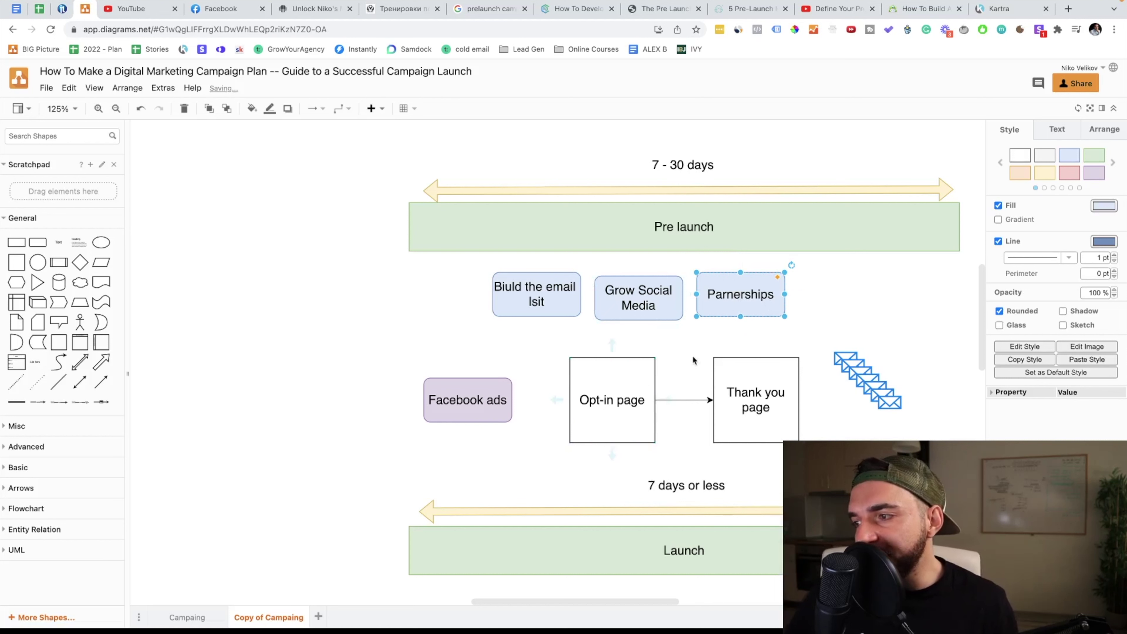
left_click(498, 398)
left_click(1069, 156)
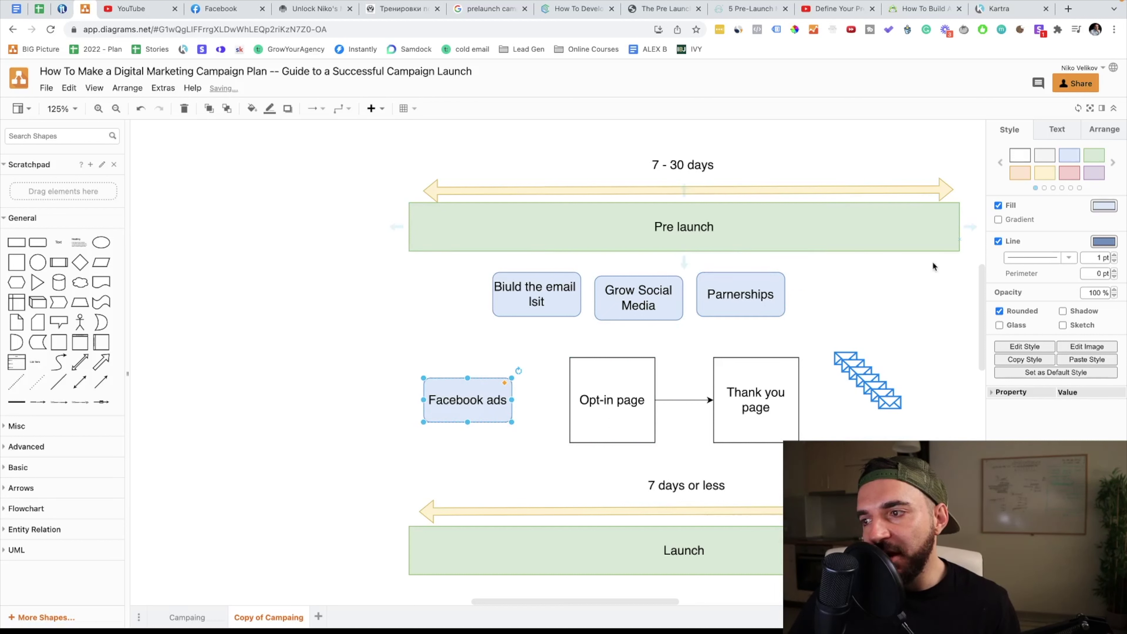
left_click_drag(486, 396, 868, 290)
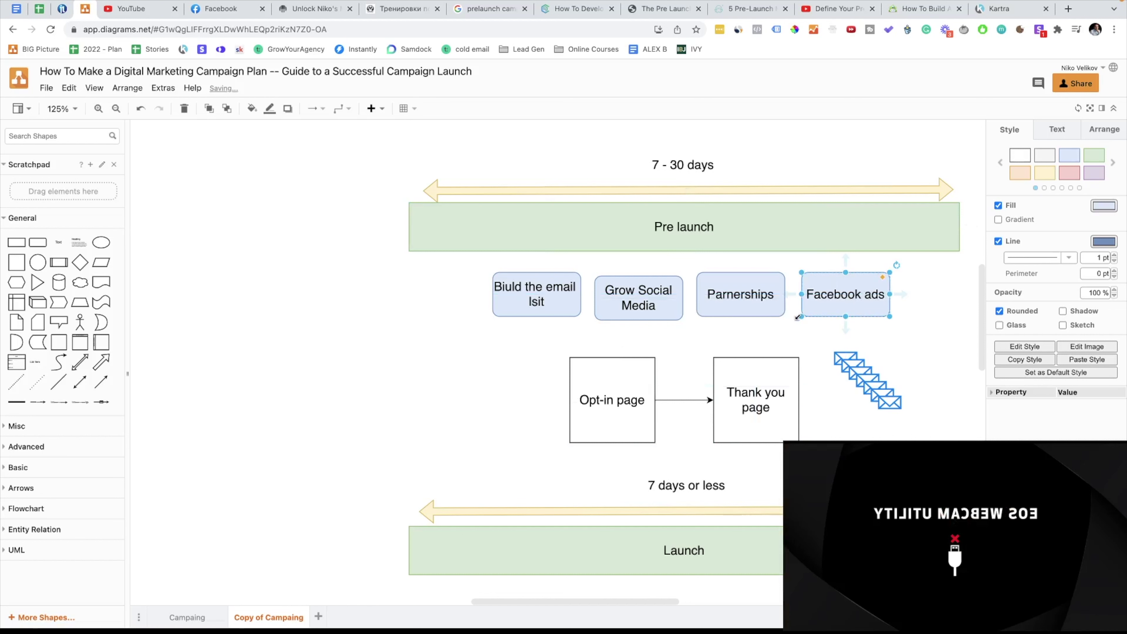
Step: Compare the styles of the email list, Grow Social Media, Parnerships, Facebook ads and Opt-in page boxes
left_click(541, 302)
left_click(595, 385)
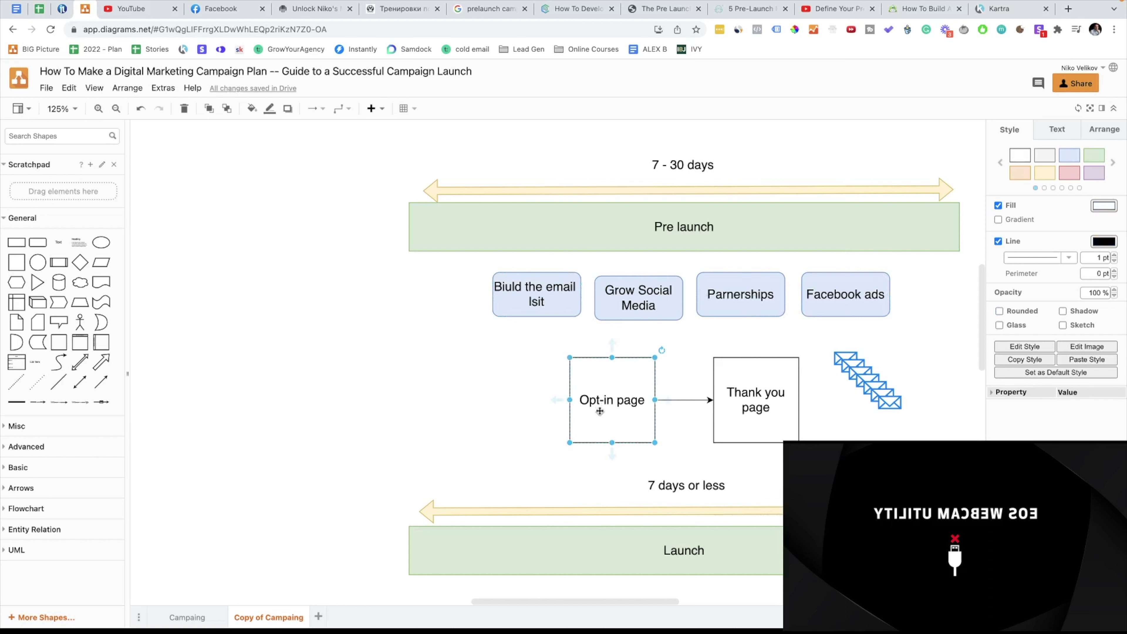
left_click(639, 309)
left_click(734, 298)
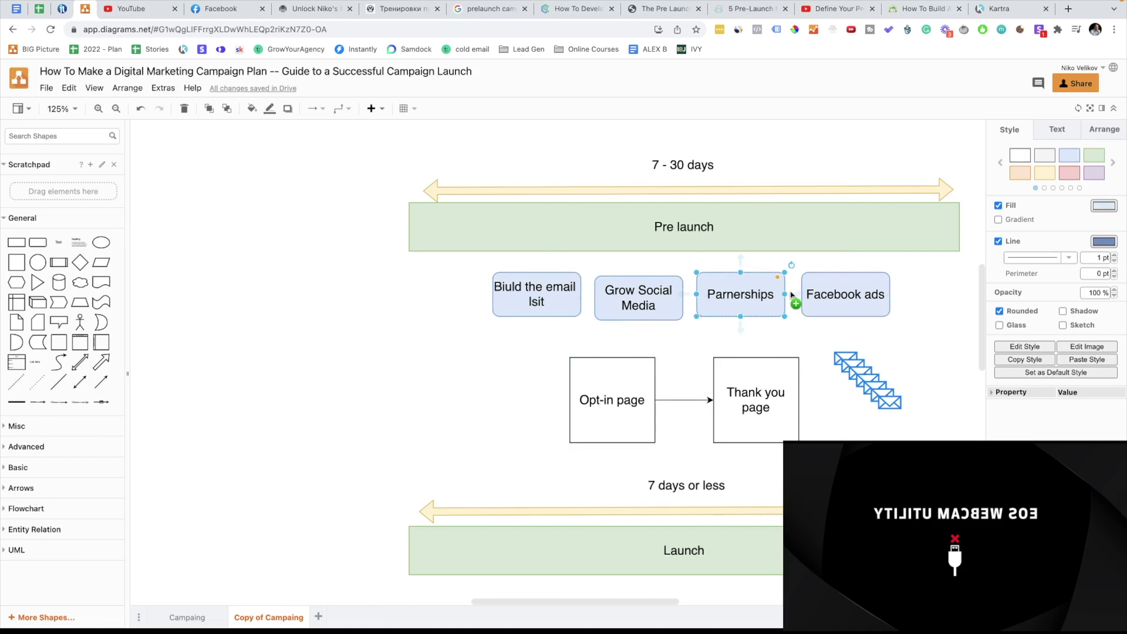
left_click(843, 297)
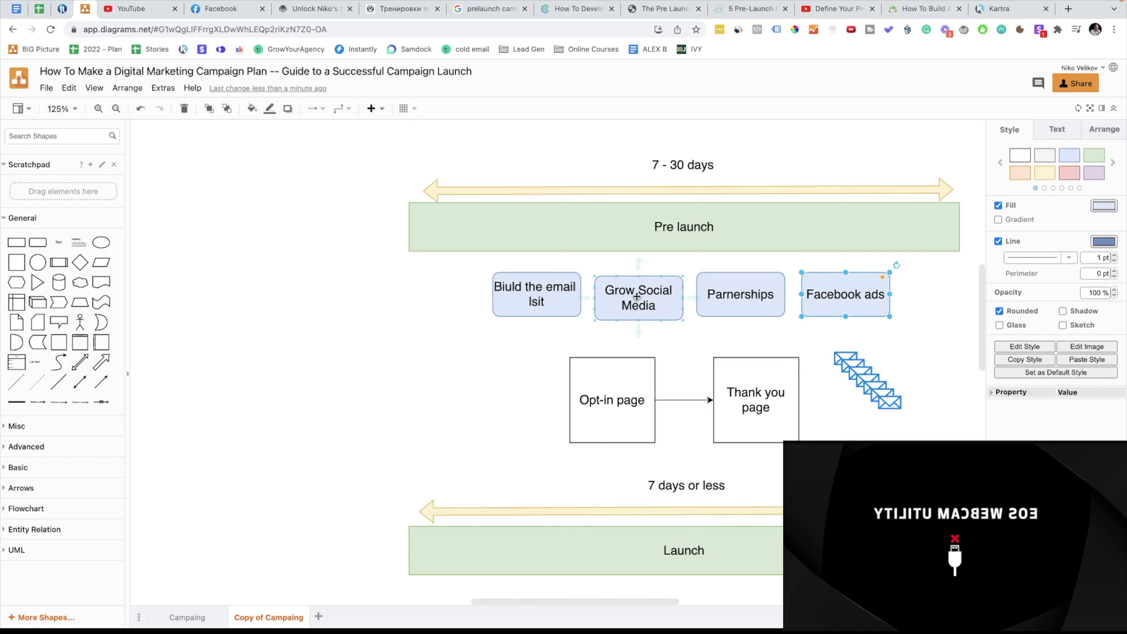
left_click(592, 386)
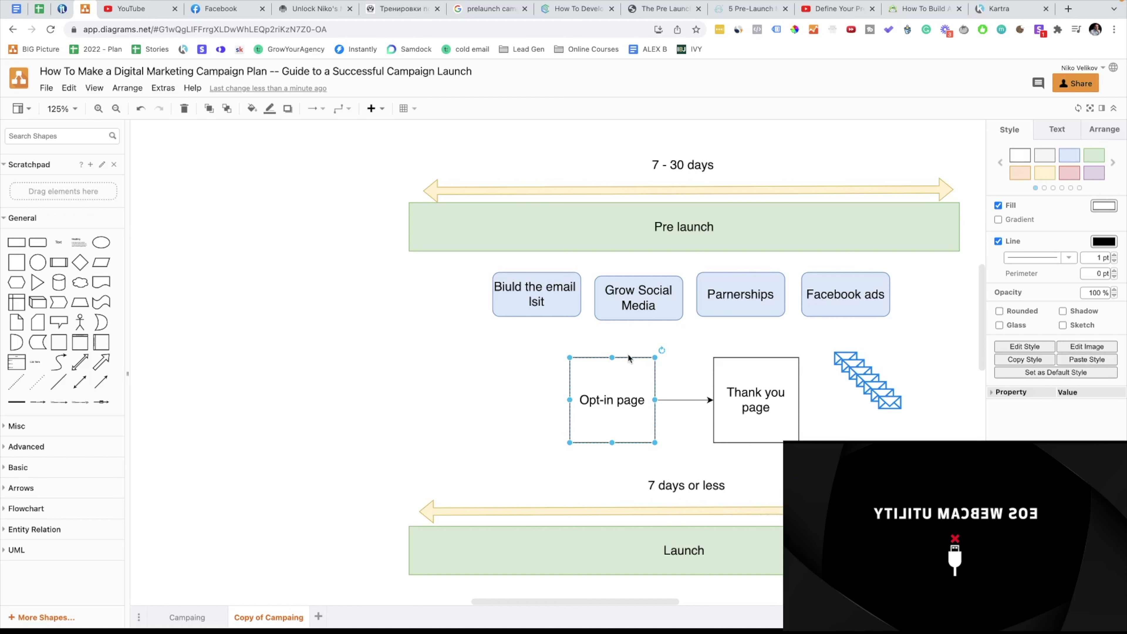
key("ctrl+Up")
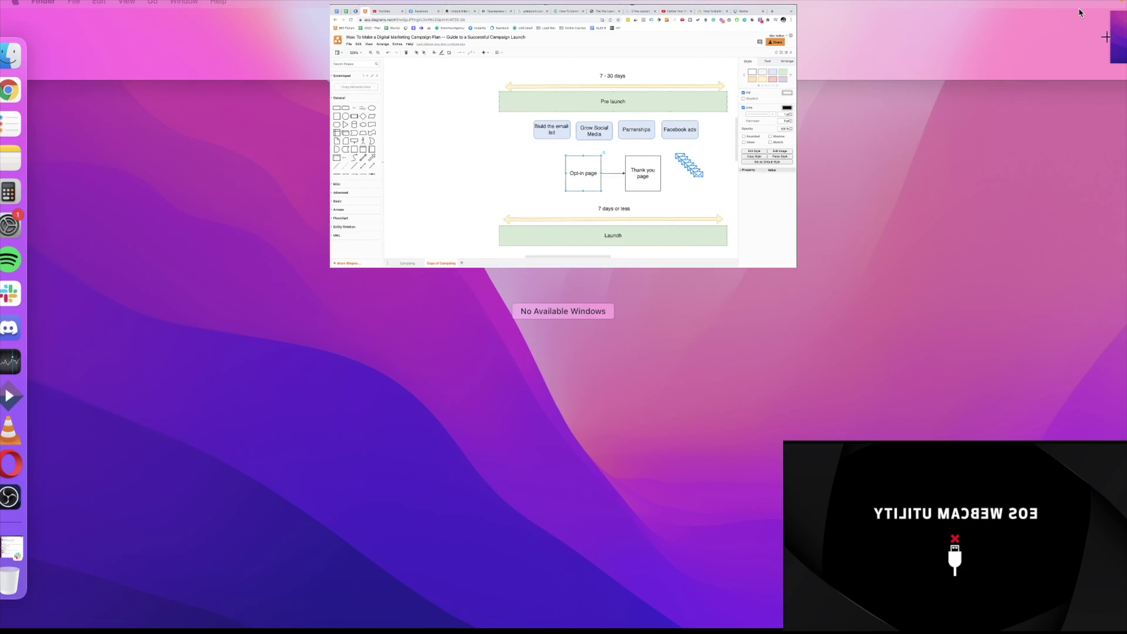
left_click(666, 38)
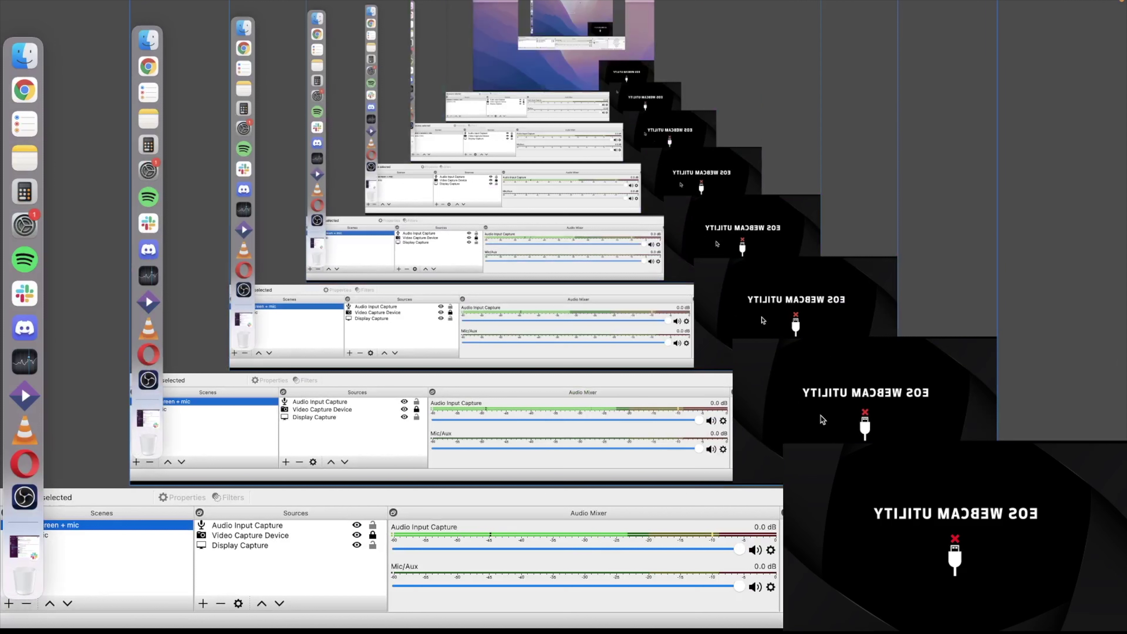
left_click(818, 425)
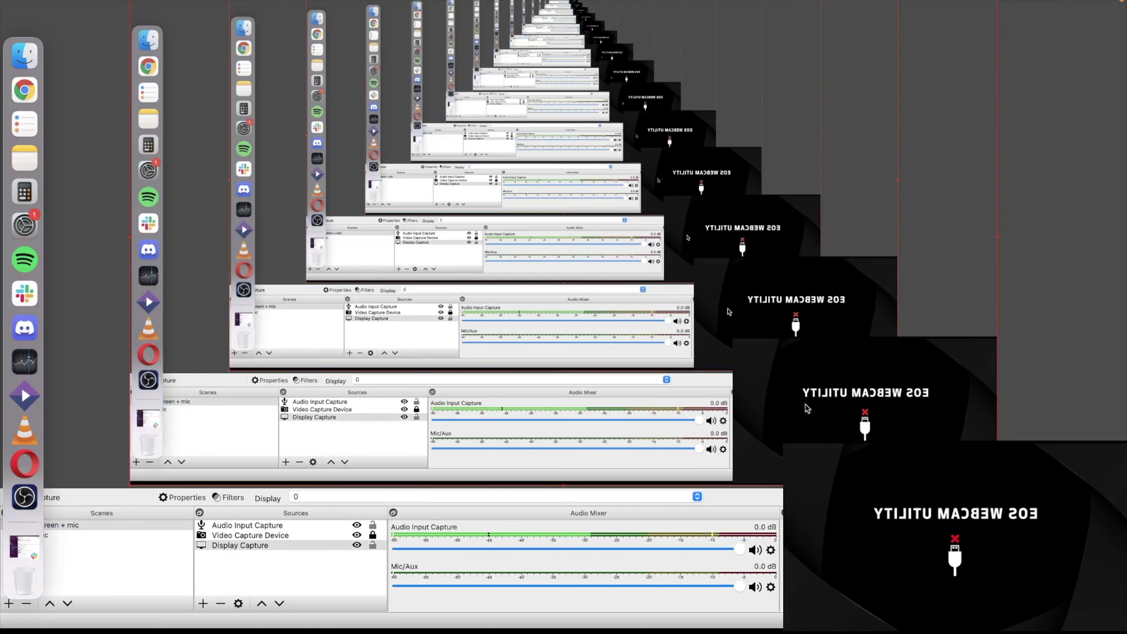
key("ctrl+Up")
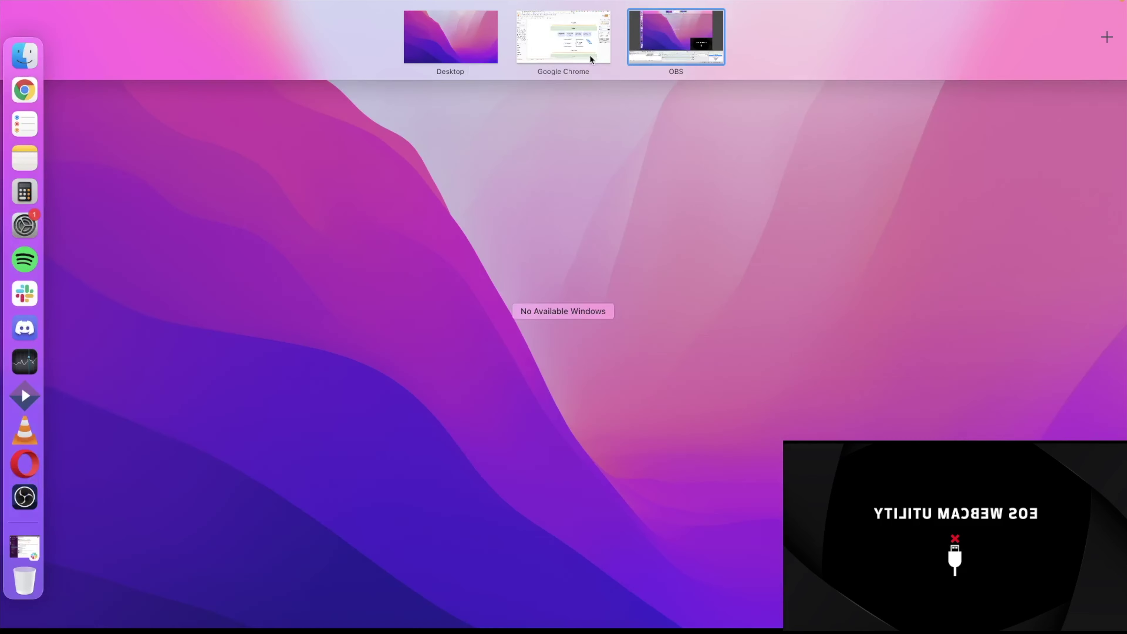
left_click(564, 35)
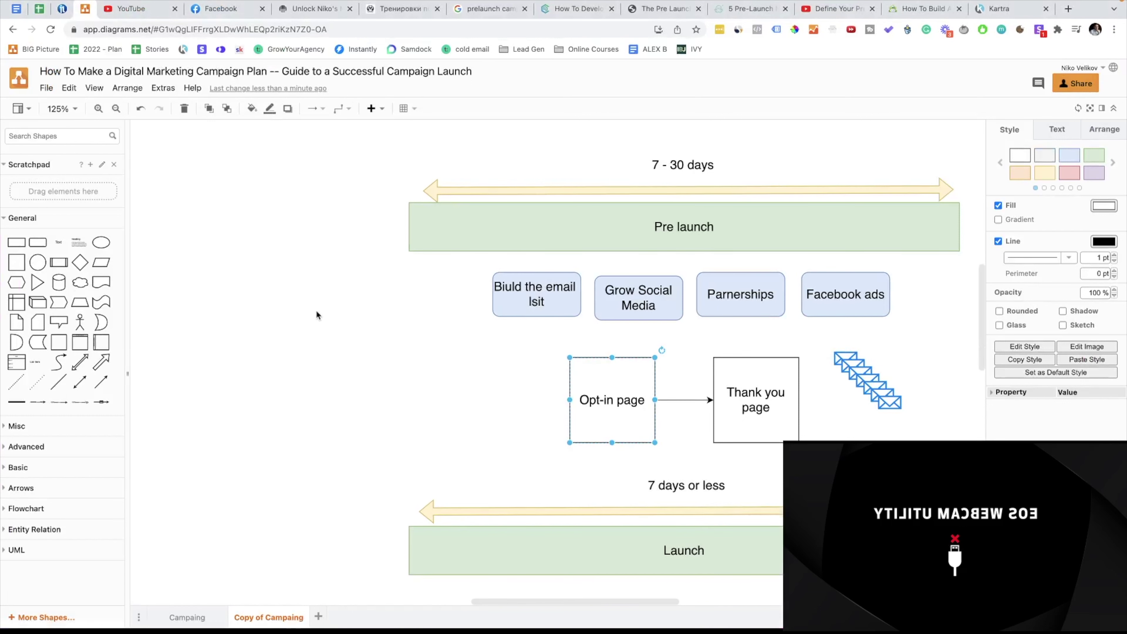
Step: Scroll the canvas left until the Pre-launch checklist with steps 1–6 is fully visible
scroll(316, 310, "left", 6)
scroll(316, 310, "left", 8)
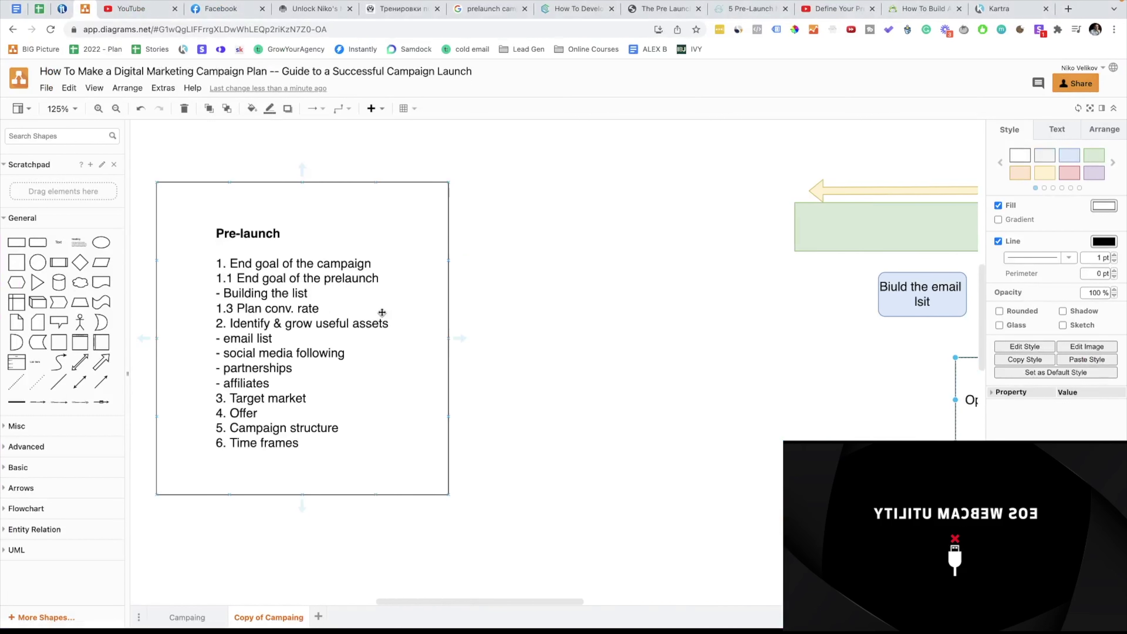
scroll(382, 313, "down", 1)
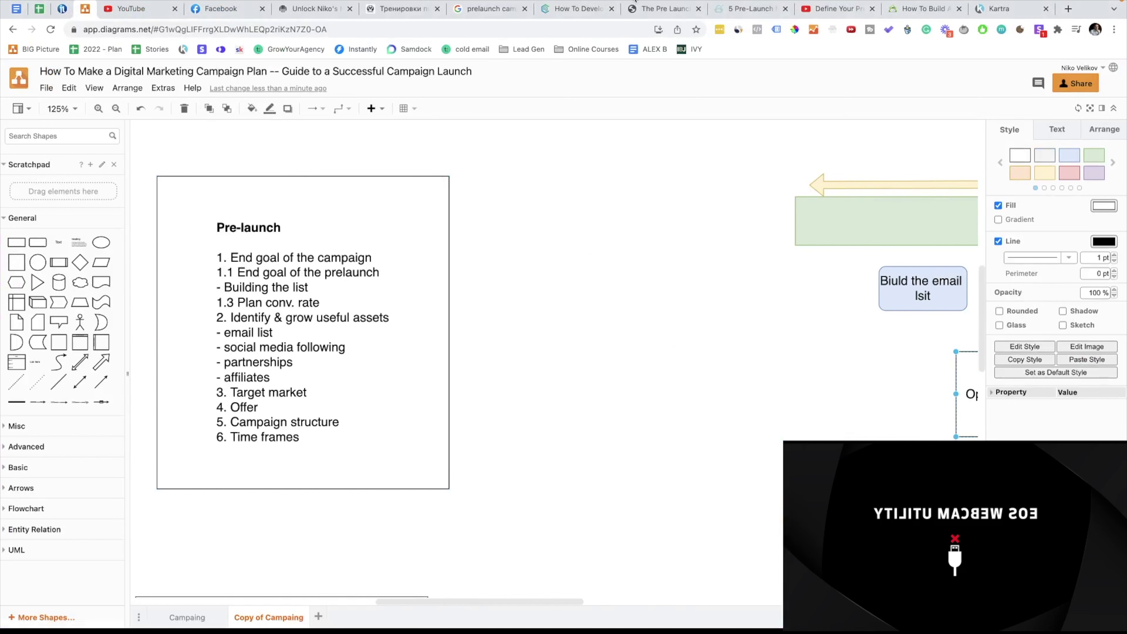
scroll(503, 359, "up", 2)
scroll(503, 356, "up", 1)
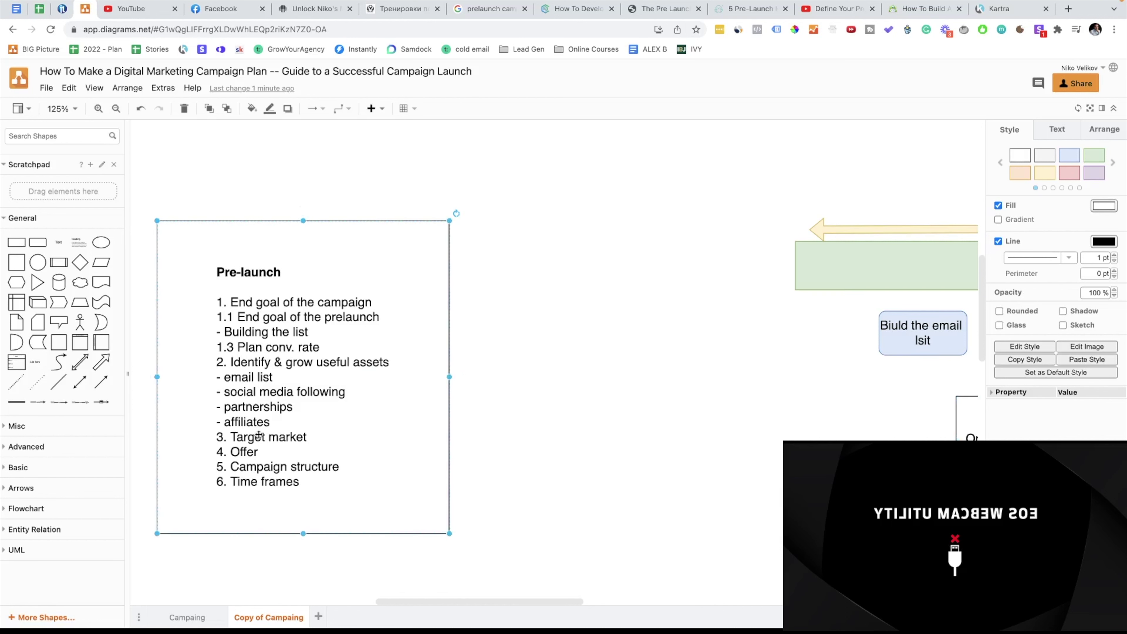
Step: Make the '3. Target market' line of the Pre-launch checklist bold
double_click(262, 443)
double_click(260, 443)
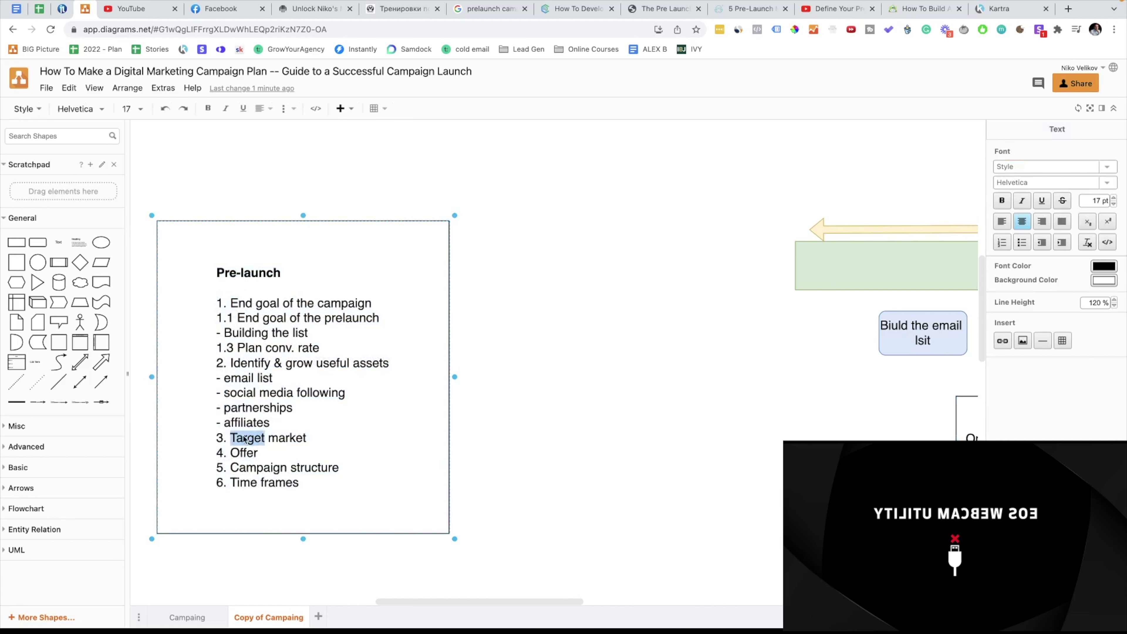
left_click(223, 439)
triple_click(223, 439)
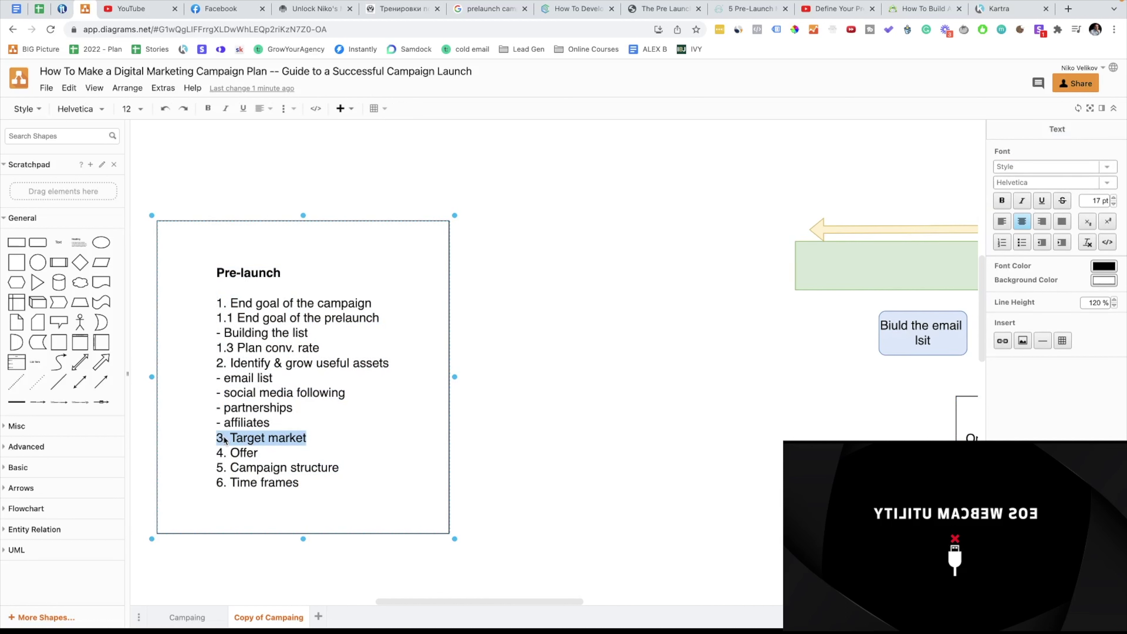
triple_click(232, 455)
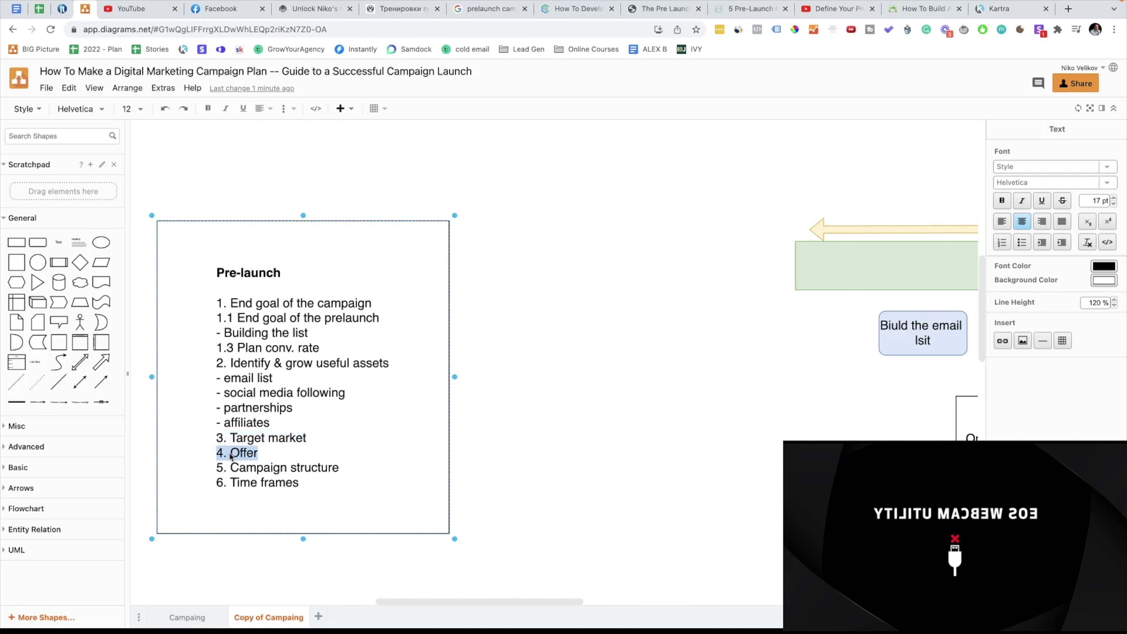
triple_click(248, 442)
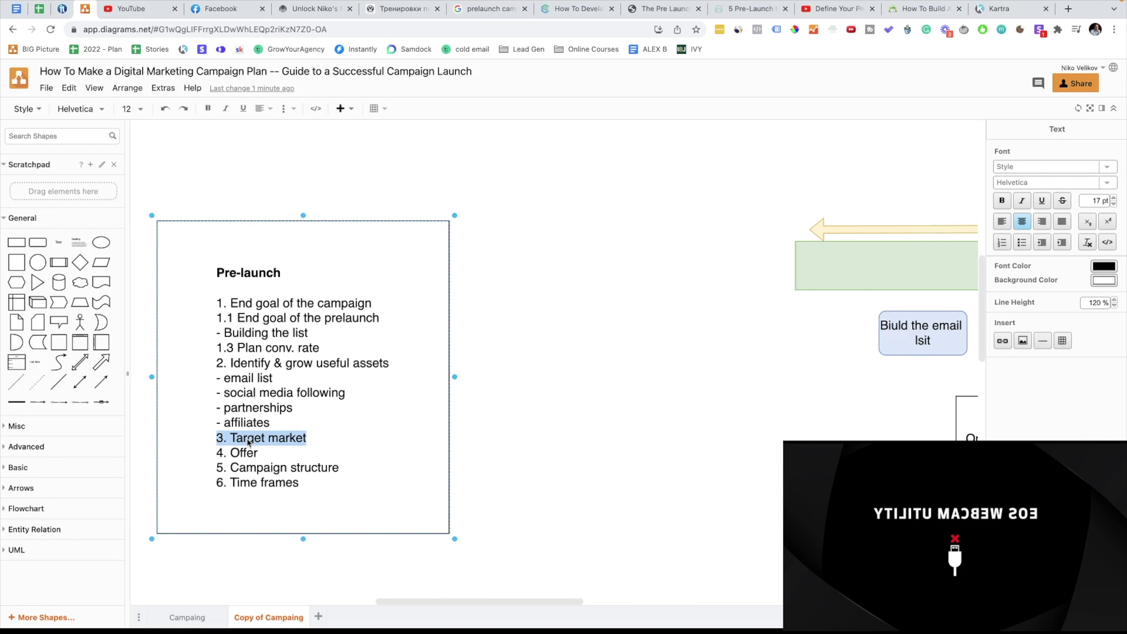
key("ctrl+b")
Step: Bold the '4. Offer' line as well, leaving '5. Campaign structure' plain
left_click(327, 453)
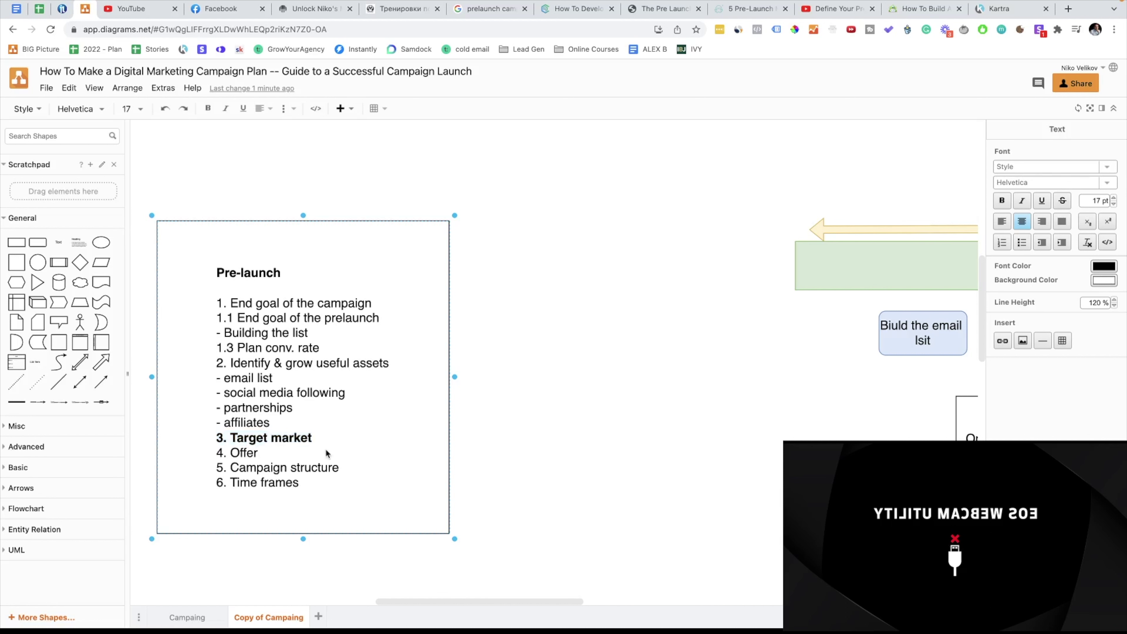
double_click(246, 453)
triple_click(252, 439)
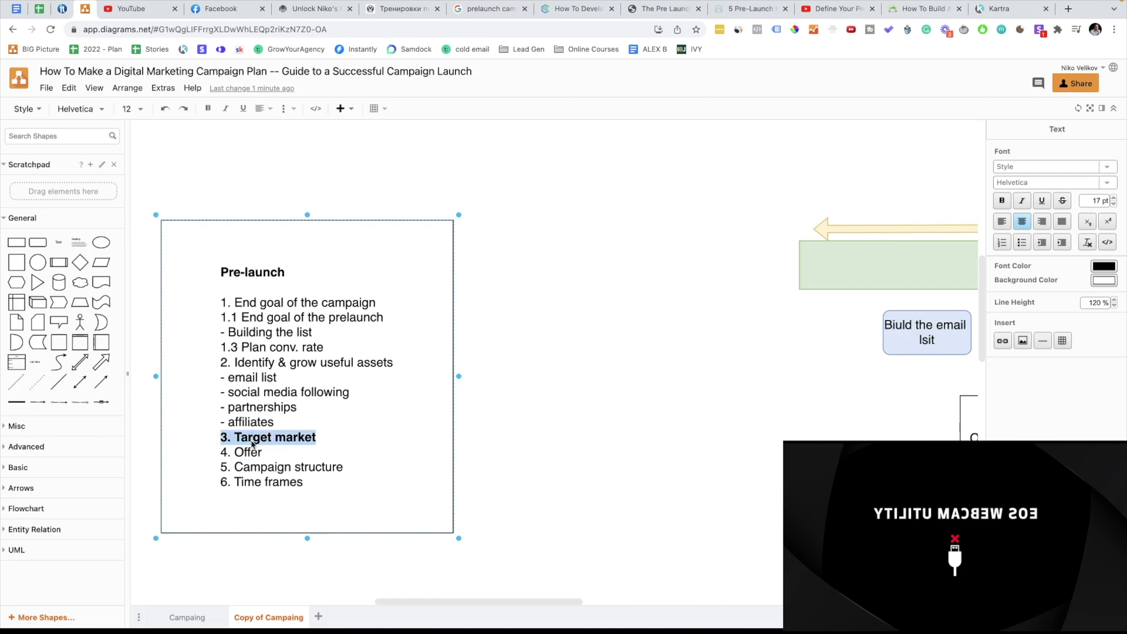
triple_click(239, 453)
key("ctrl+b")
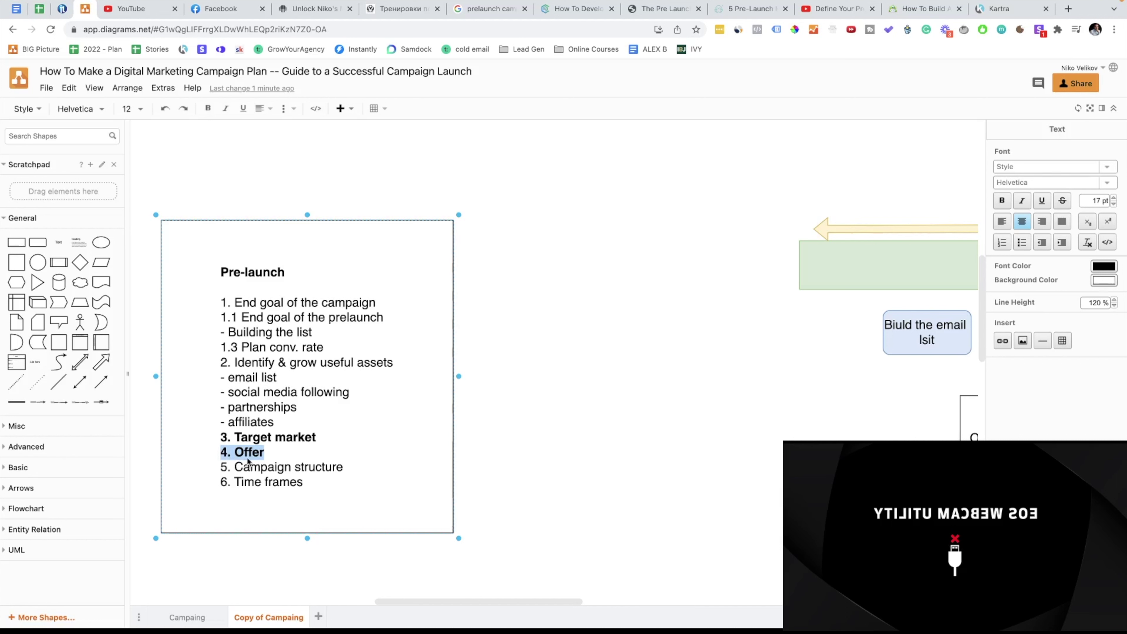
left_click(244, 469)
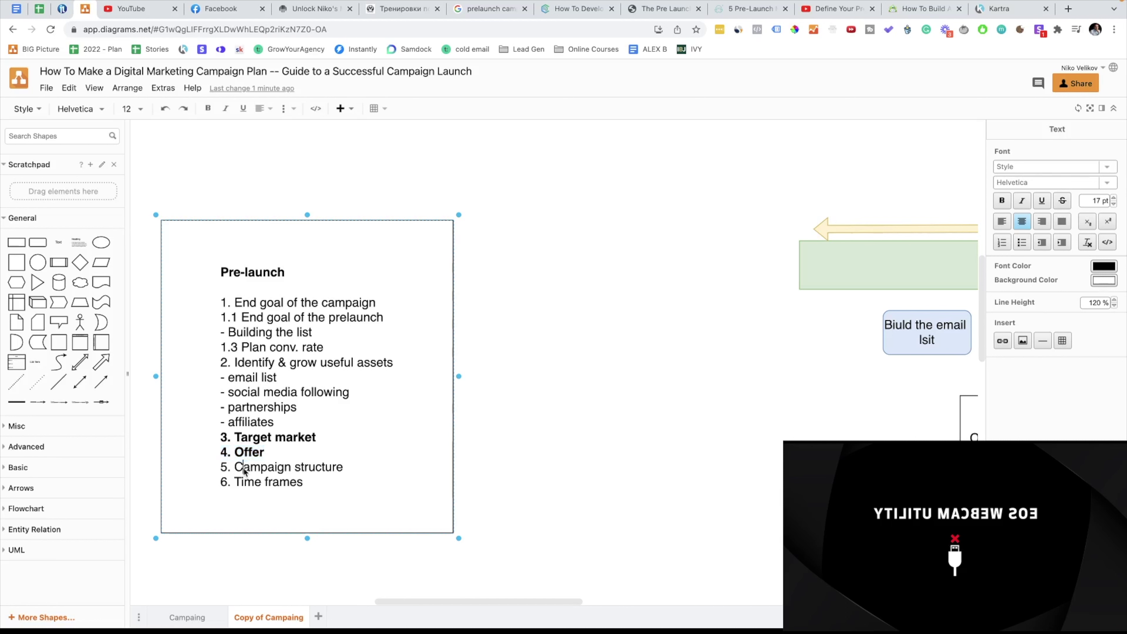
double_click(245, 469)
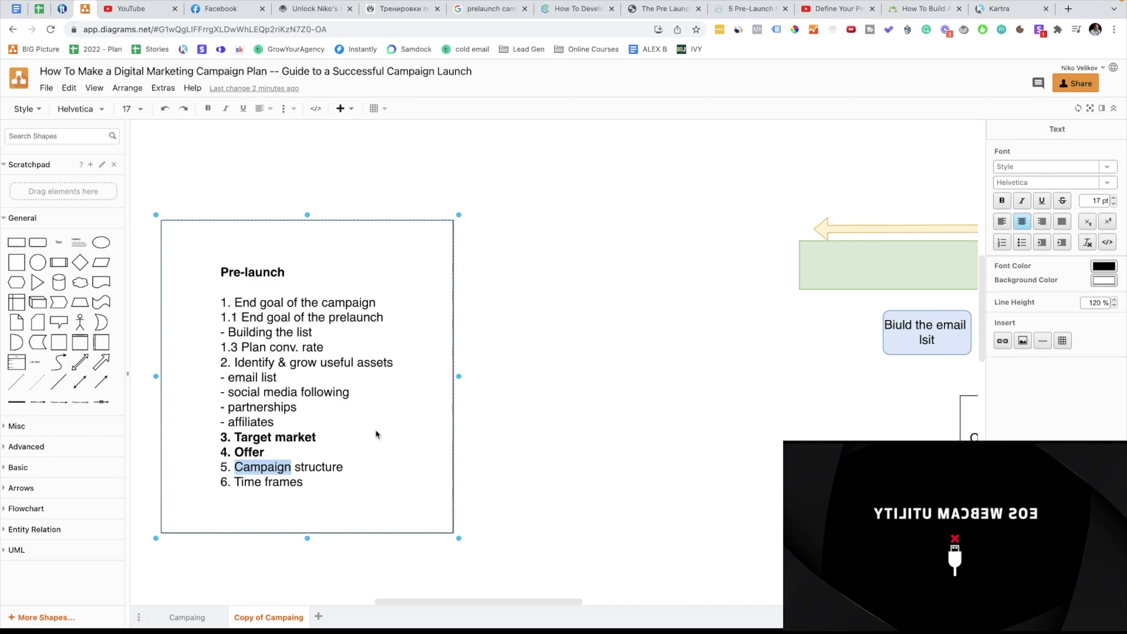
left_click(646, 394)
scroll(666, 396, "right", 10)
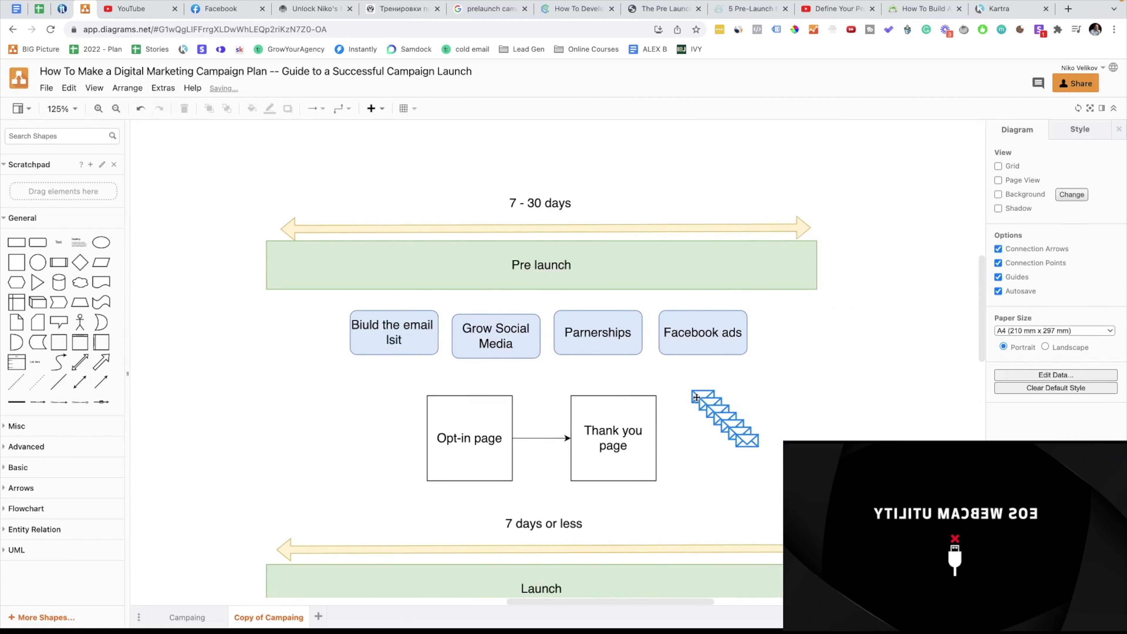
left_click(697, 397)
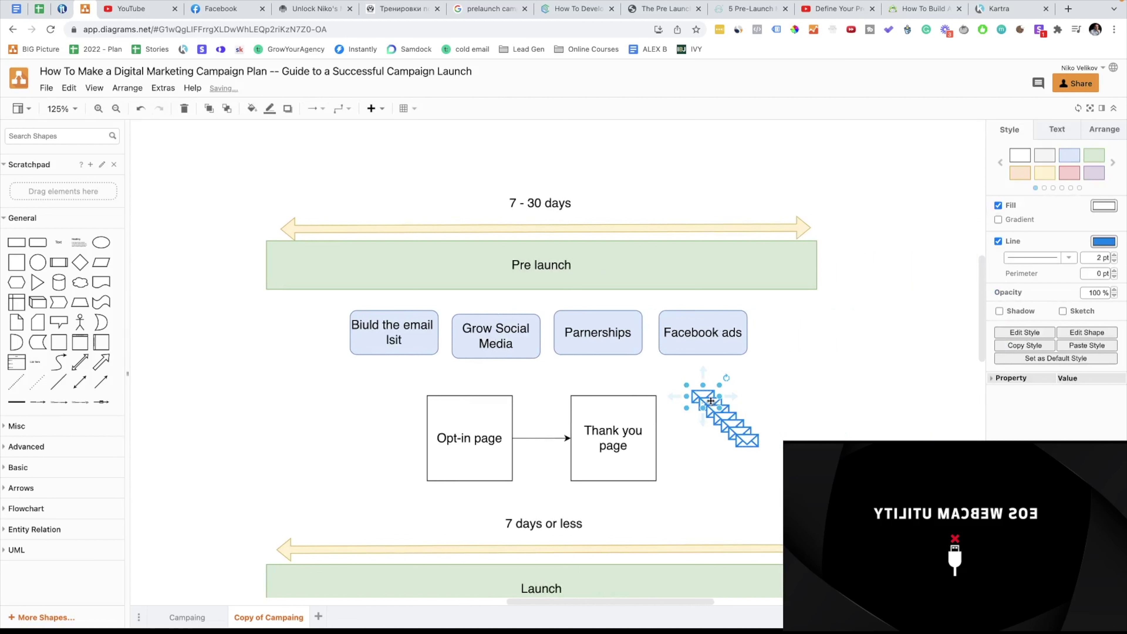
left_click(720, 415)
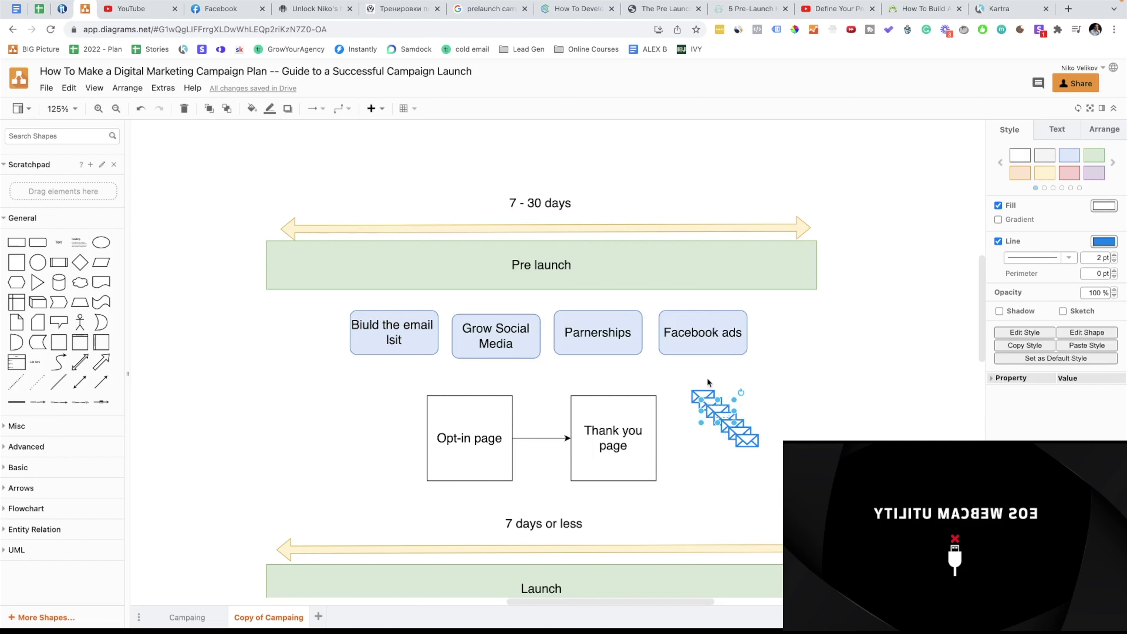
left_click(797, 404)
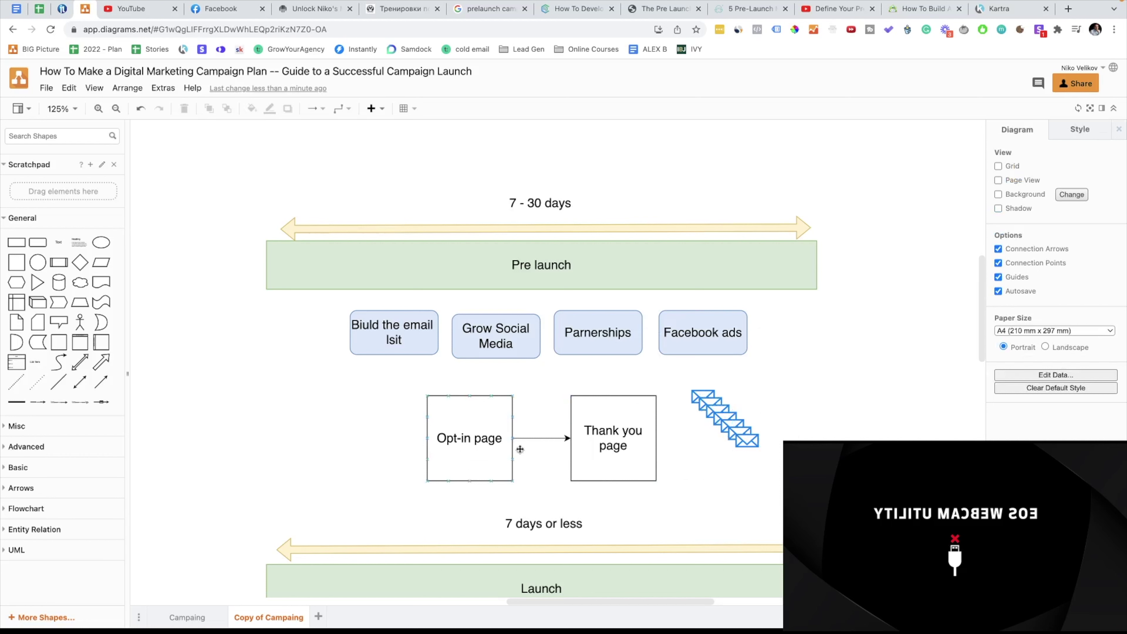
scroll(696, 417, "left", 3)
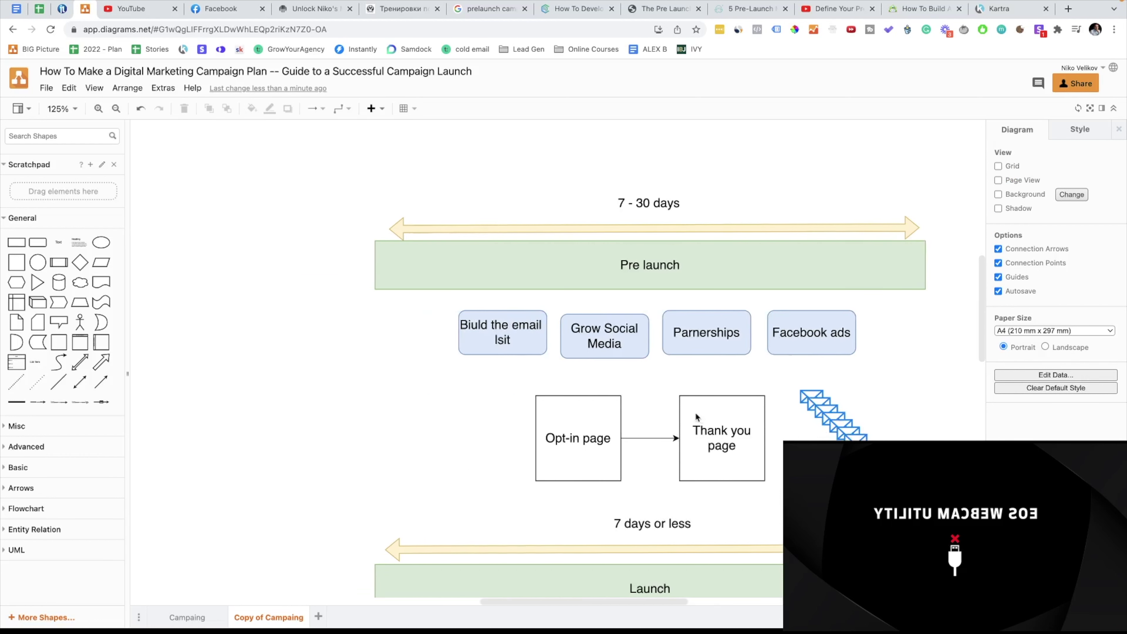
scroll(696, 416, "left", 10)
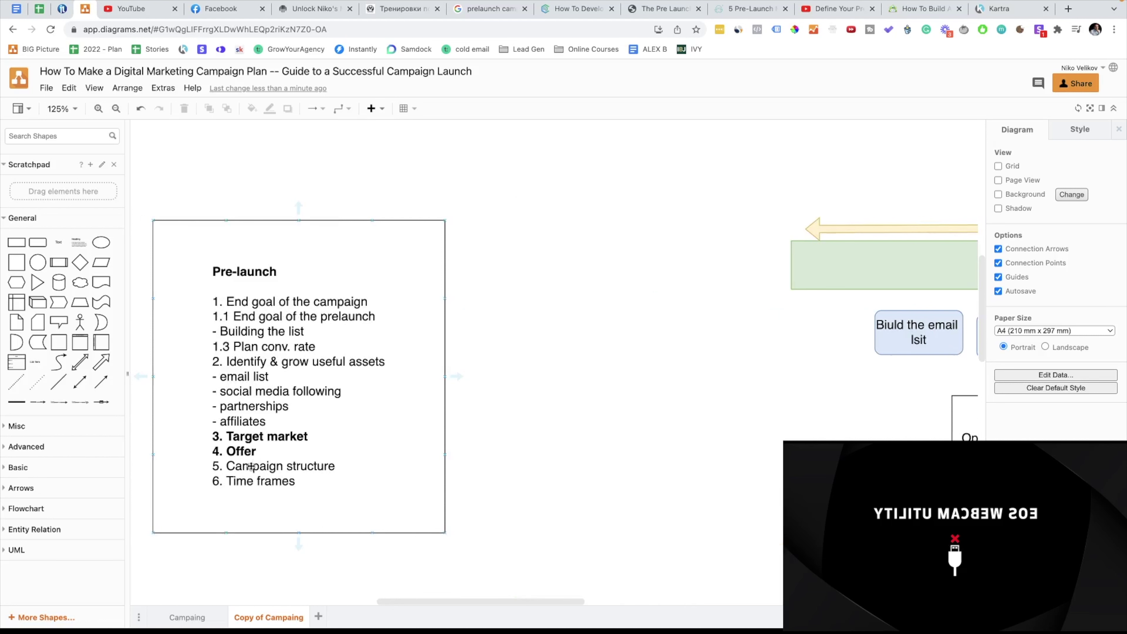
Step: Move from checklist lines 5–6 to the Pre launch '7 - 30 days' label, then down toward Launch
triple_click(248, 470)
double_click(250, 482)
scroll(634, 428, "right", 10)
scroll(622, 424, "right", 4)
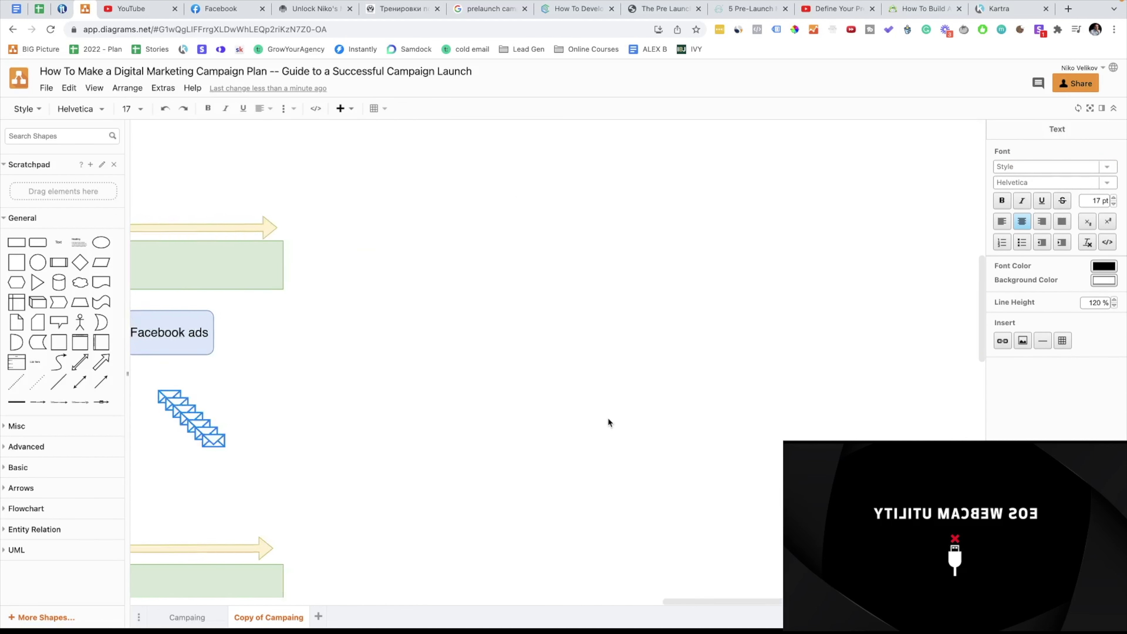
scroll(608, 418, "left", 10)
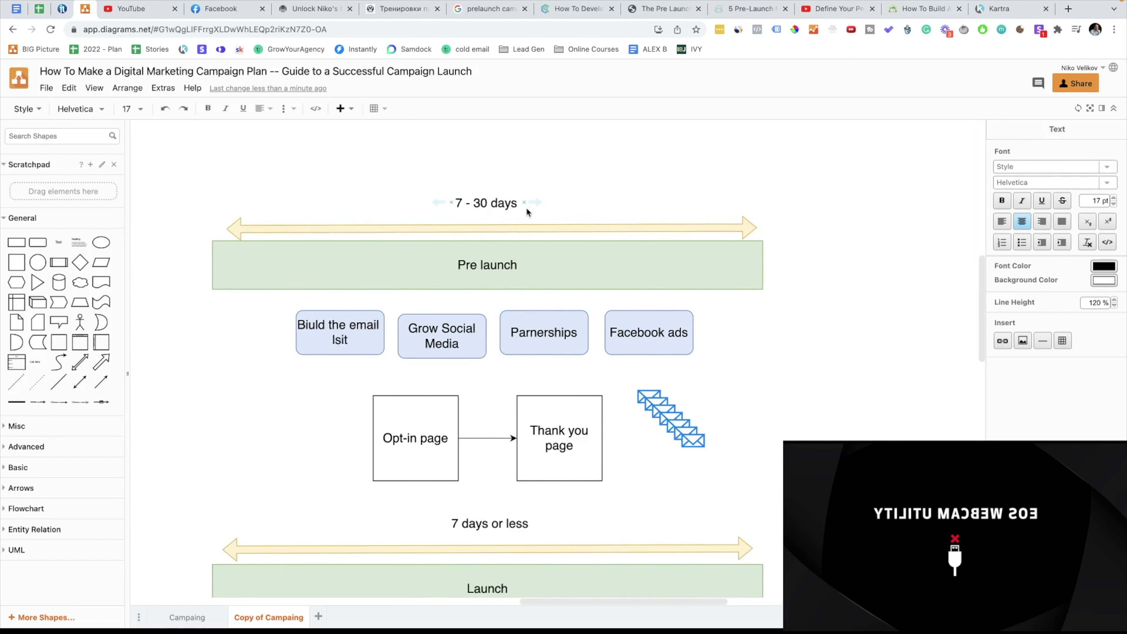
mouse_move(550, 1)
left_click(481, 204)
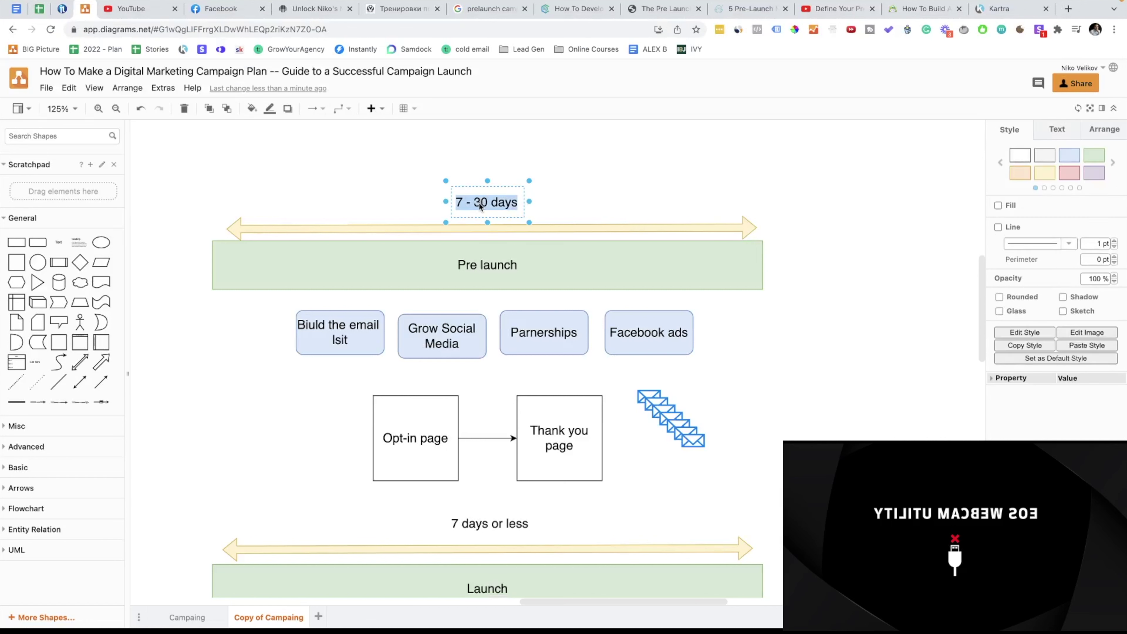
double_click(481, 205)
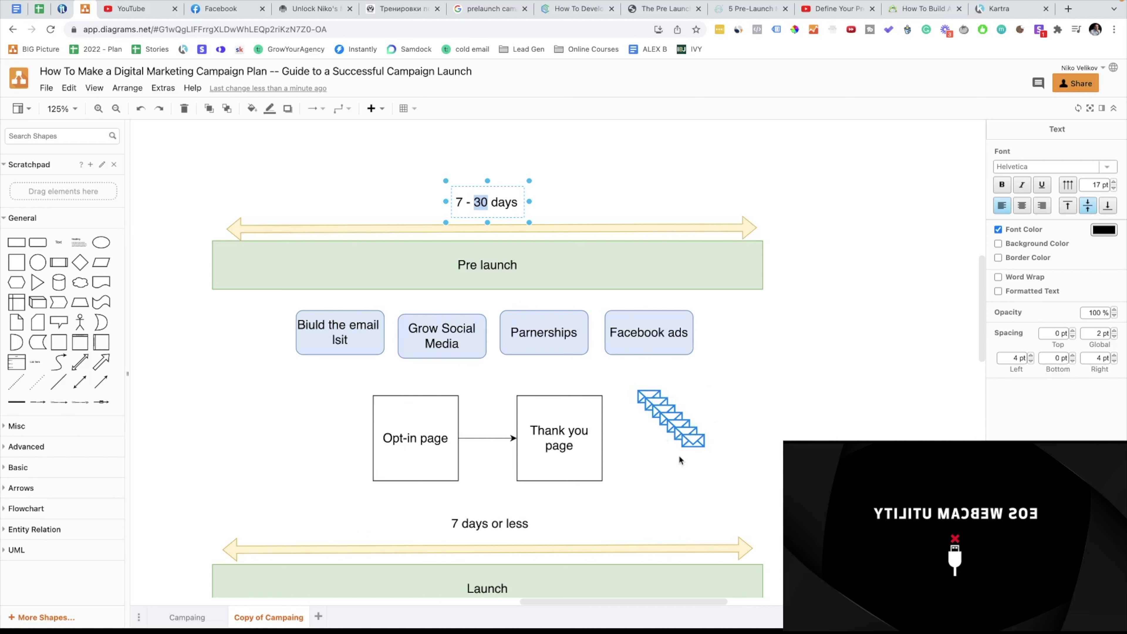
left_click(749, 383)
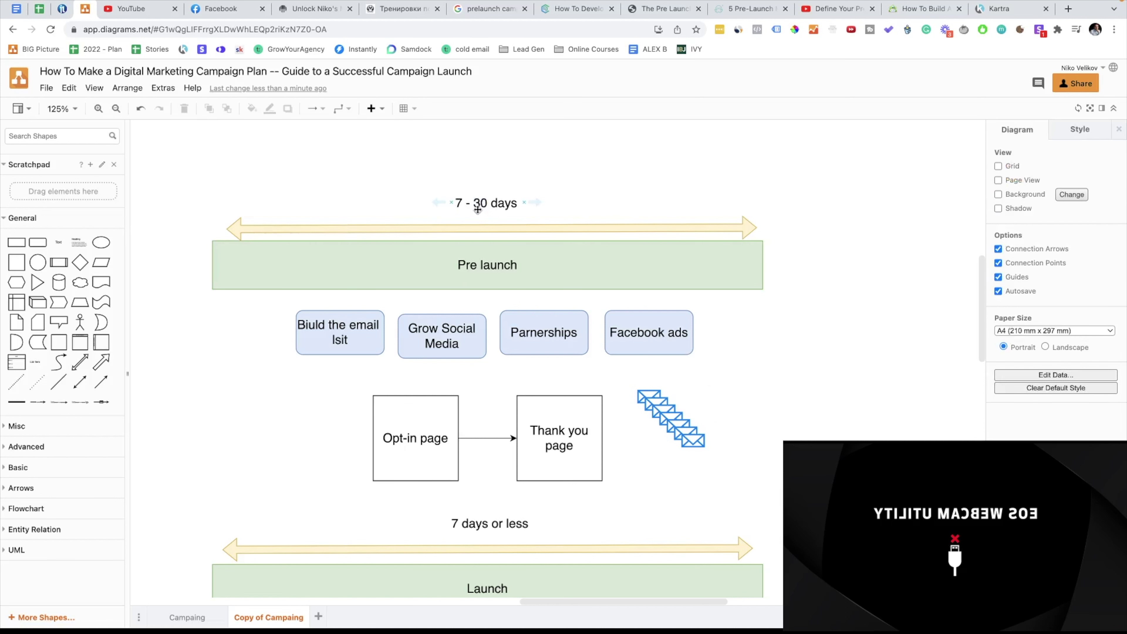
scroll(495, 338, "down", 3)
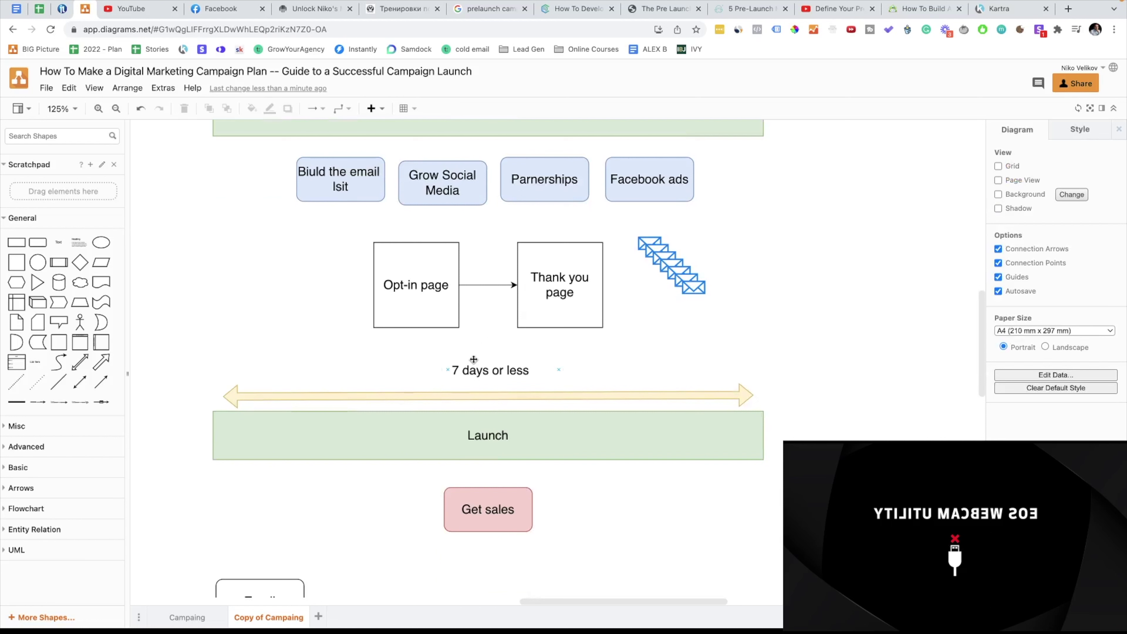
Step: Inspect the Launch bar, Get sales box and '7 days or less' label, then scroll to the Launch notes
double_click(479, 438)
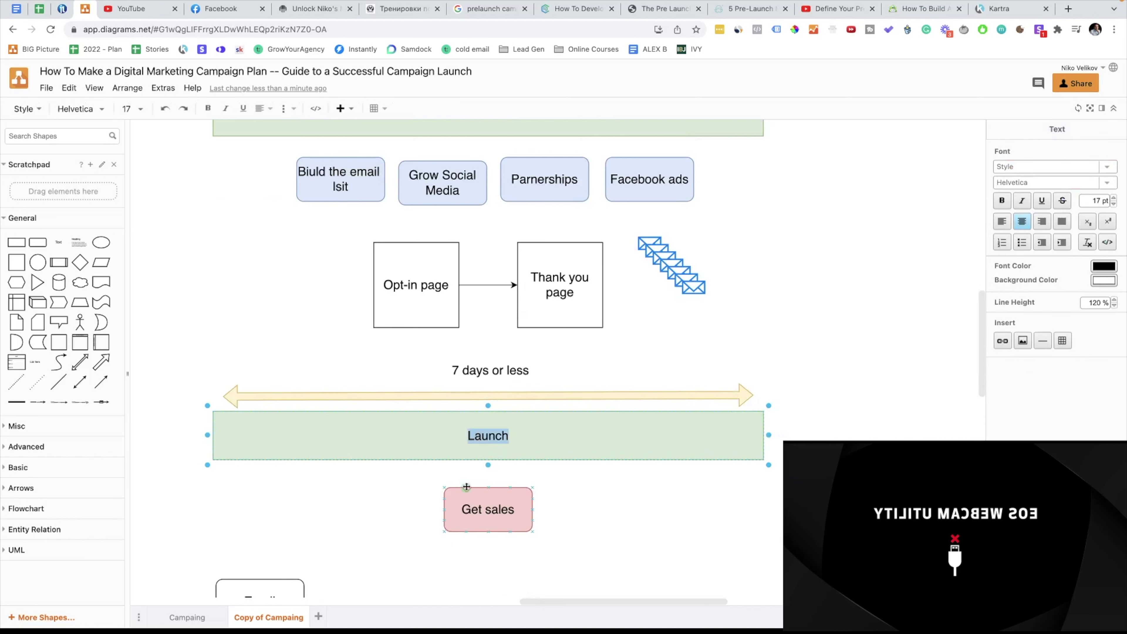
left_click(458, 498)
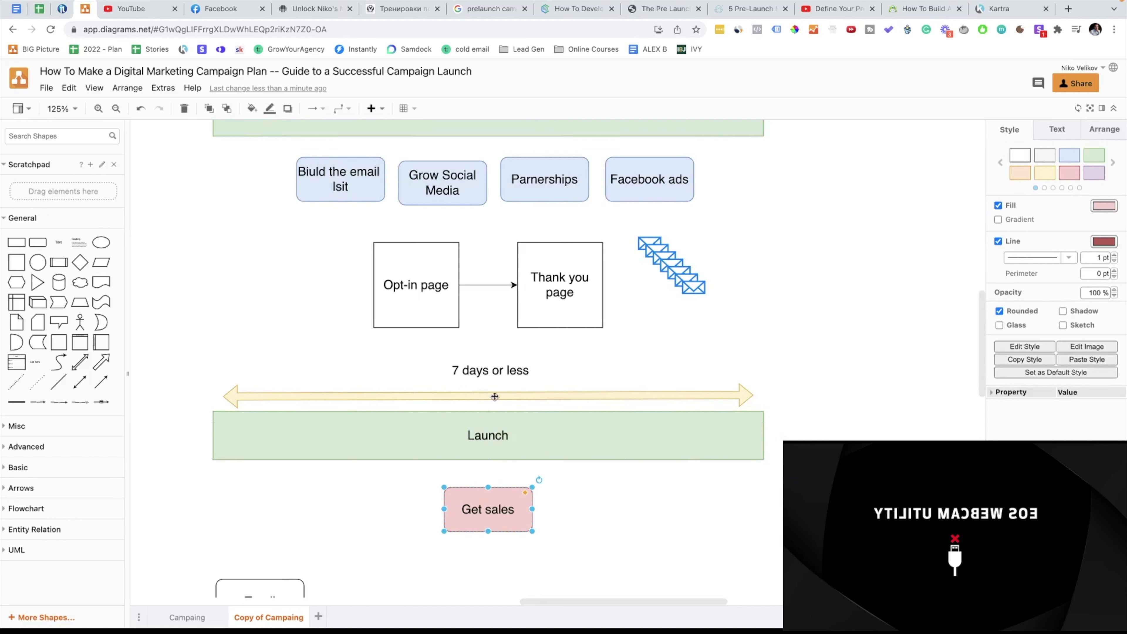
double_click(465, 372)
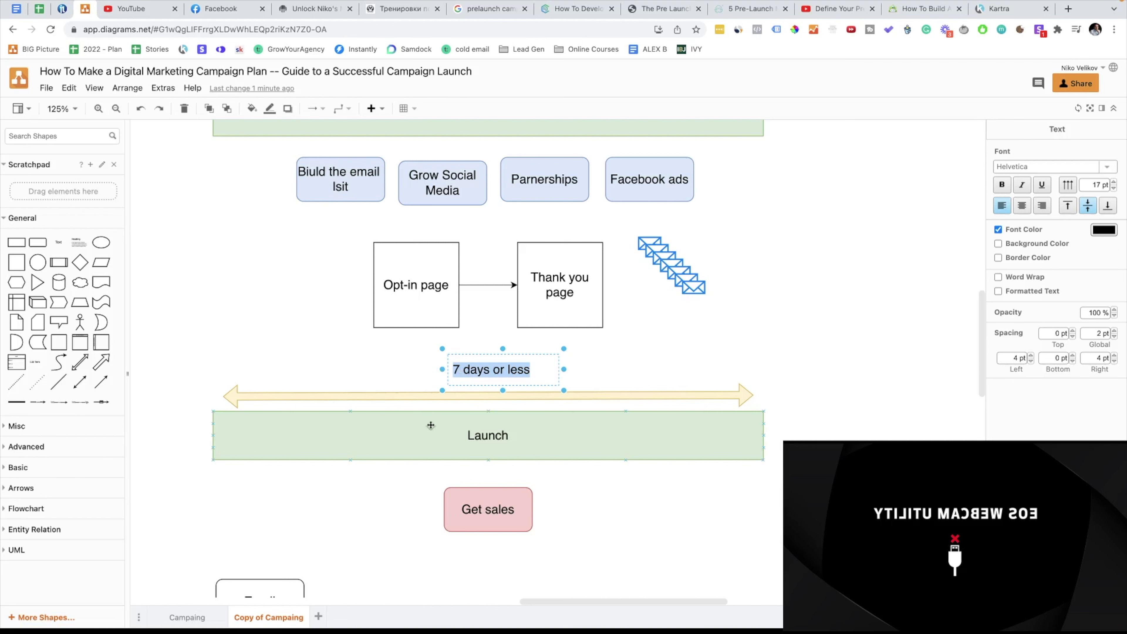
scroll(429, 424, "down", 3)
scroll(430, 427, "up", 1)
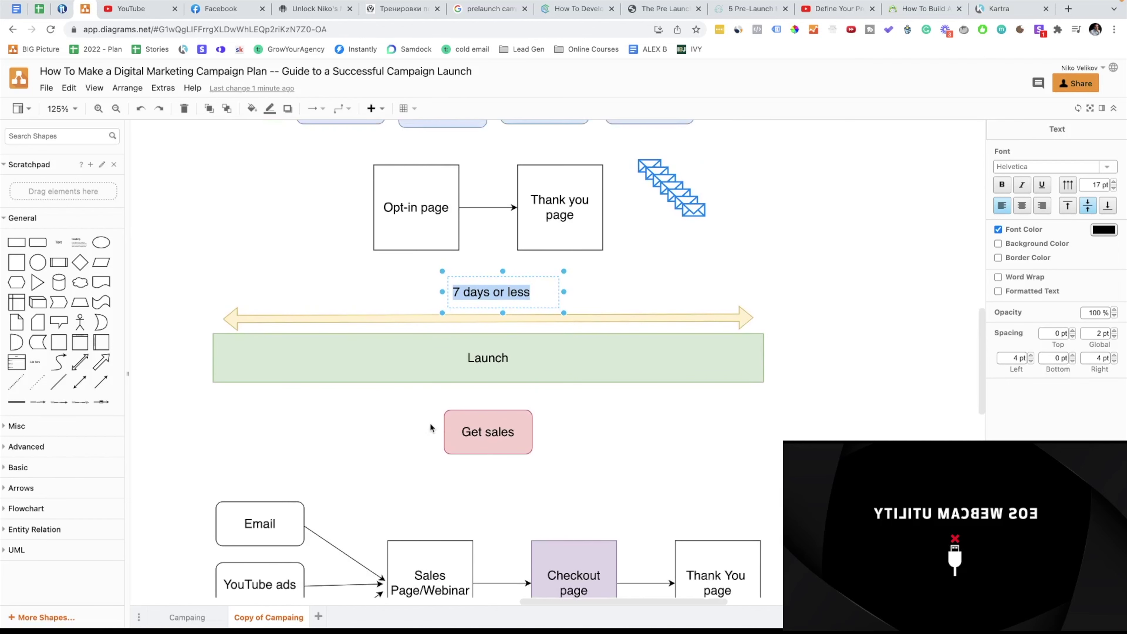
scroll(429, 427, "down", 3)
scroll(430, 428, "left", 10)
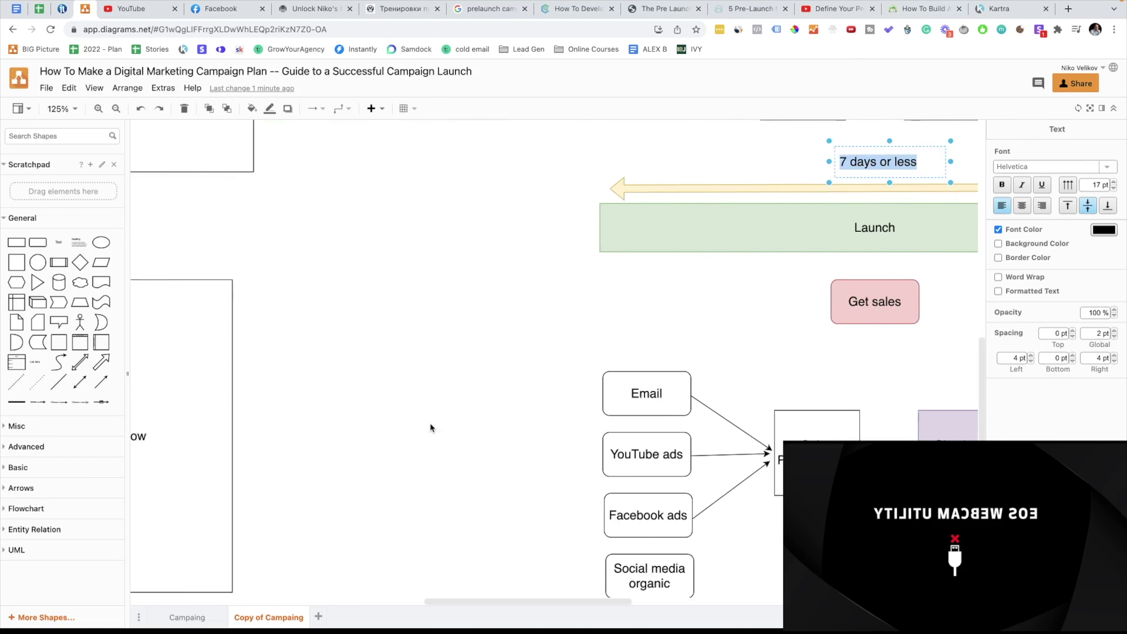
scroll(195, 372, "left", 3)
scroll(197, 374, "left", 1)
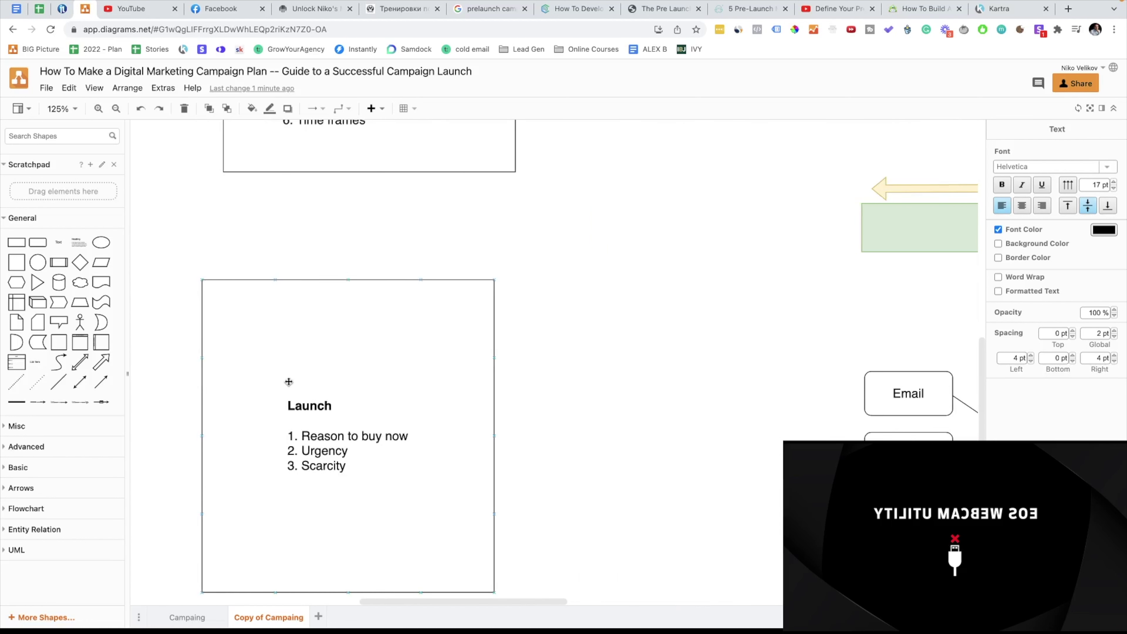
Step: Review the 'Reason to buy now' and 'Urgency' lines of the Launch list, then scroll back to the timeline
scroll(289, 383, "down", 1)
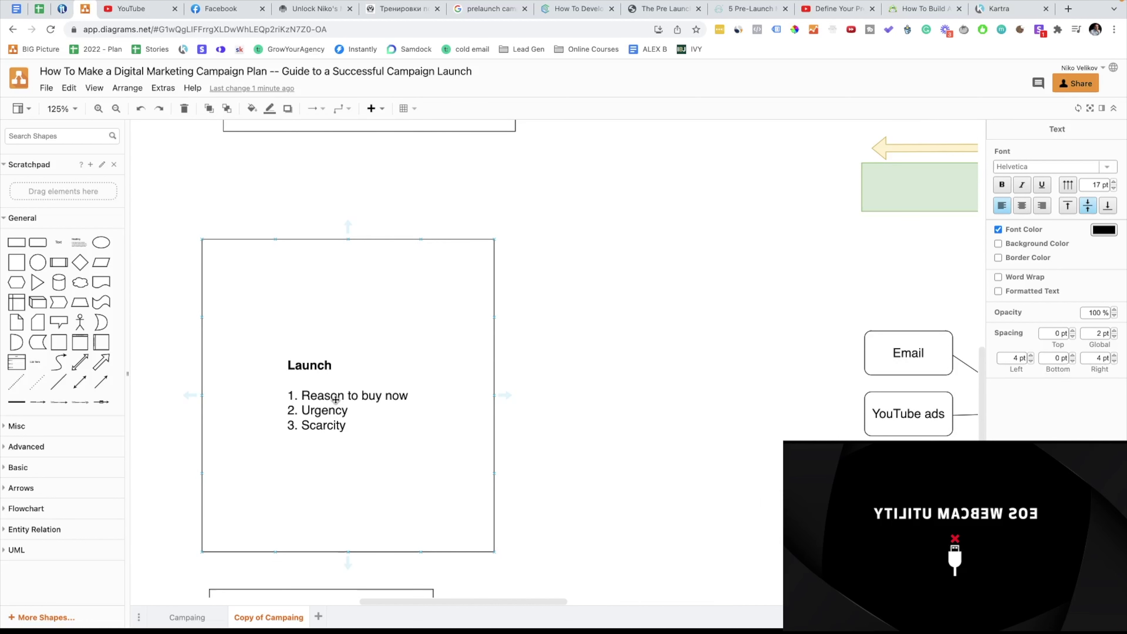
left_click(335, 399)
double_click(335, 400)
double_click(334, 402)
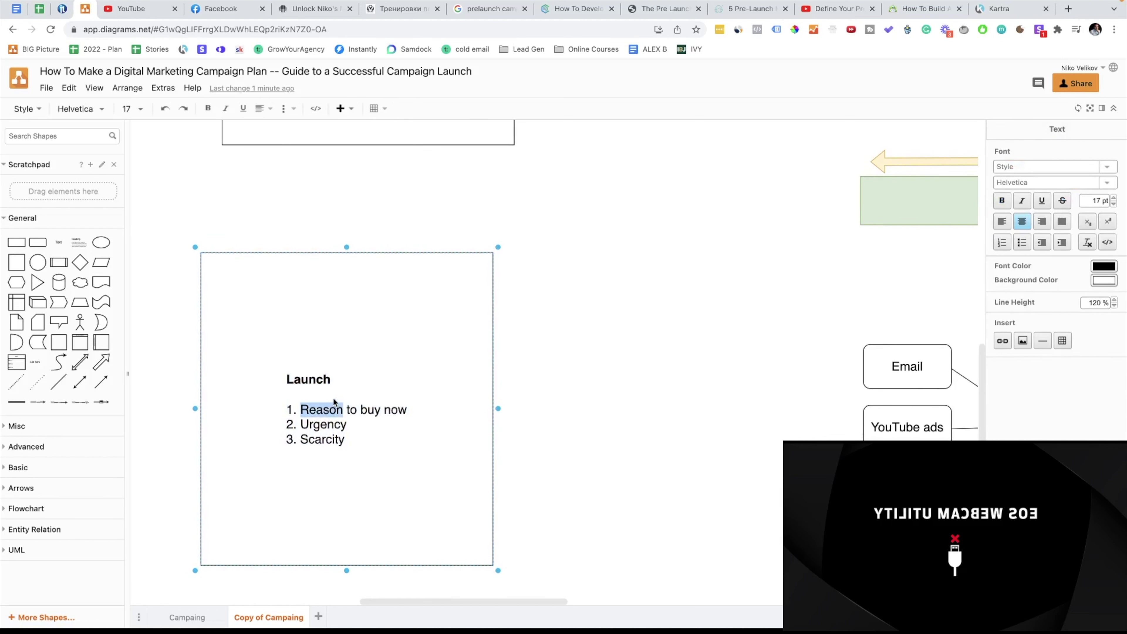
triple_click(348, 414)
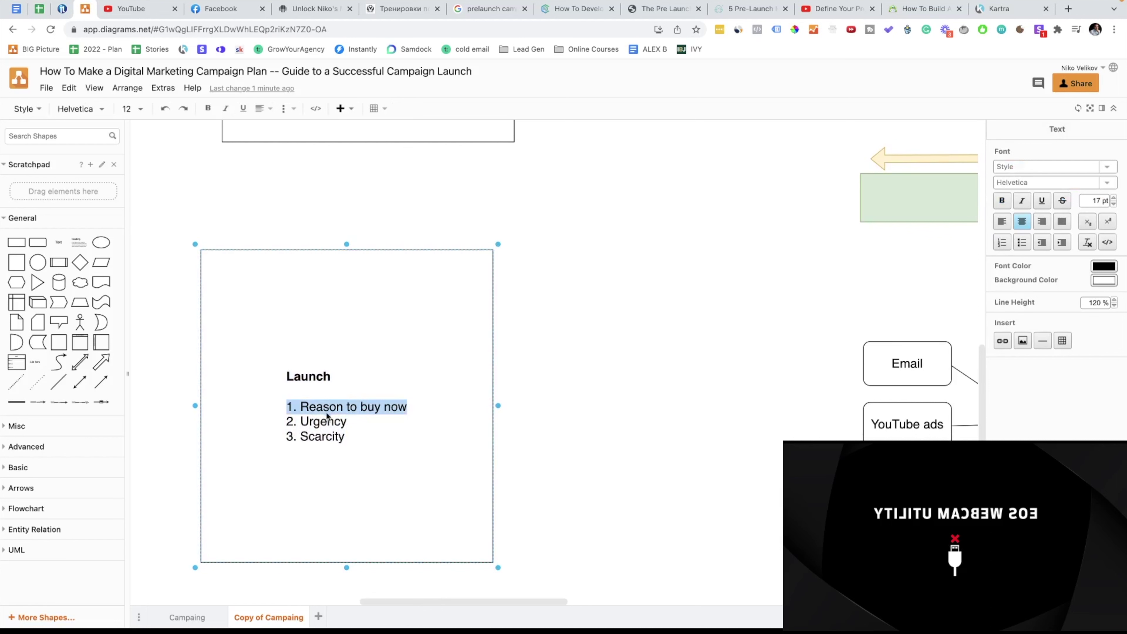
left_click(321, 422)
double_click(321, 423)
scroll(598, 415, "right", 10)
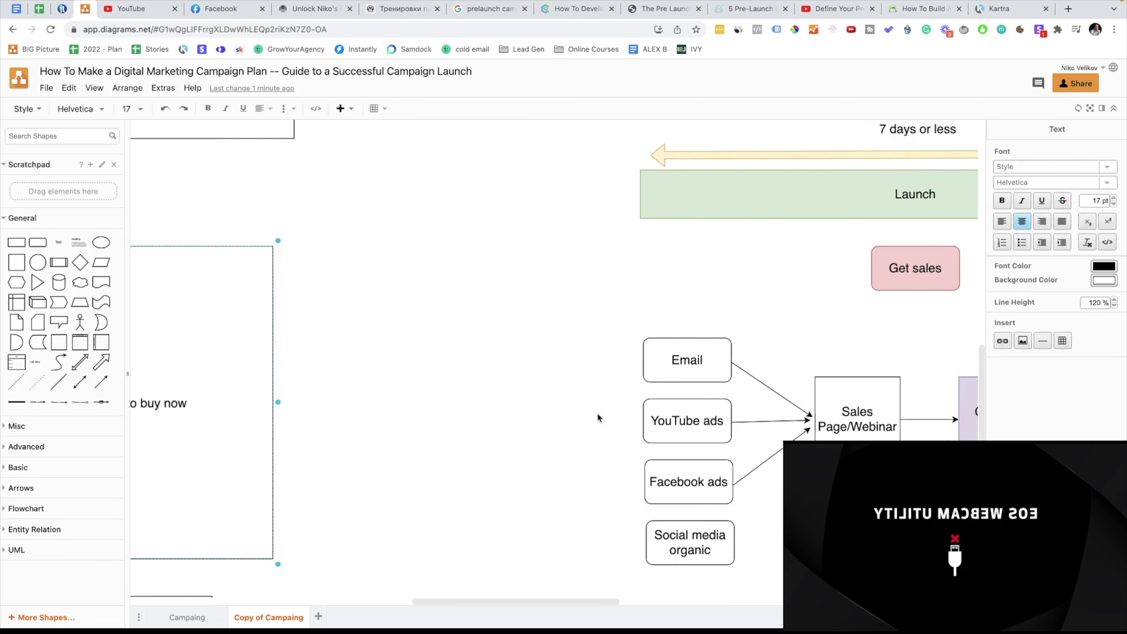
scroll(598, 414, "up", 5)
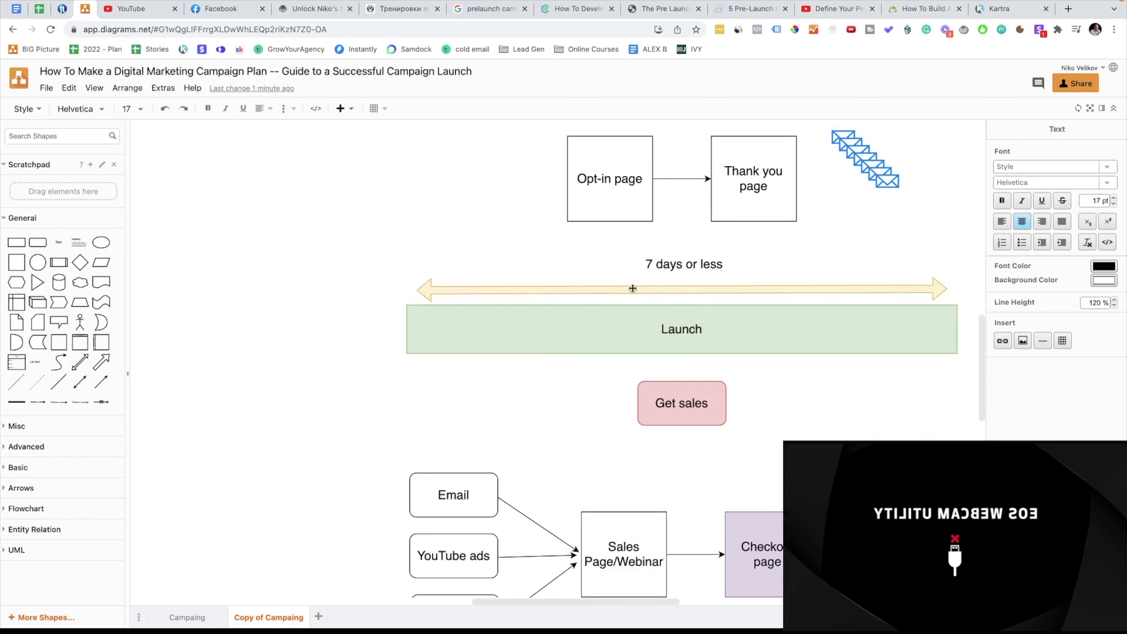
left_click(644, 269)
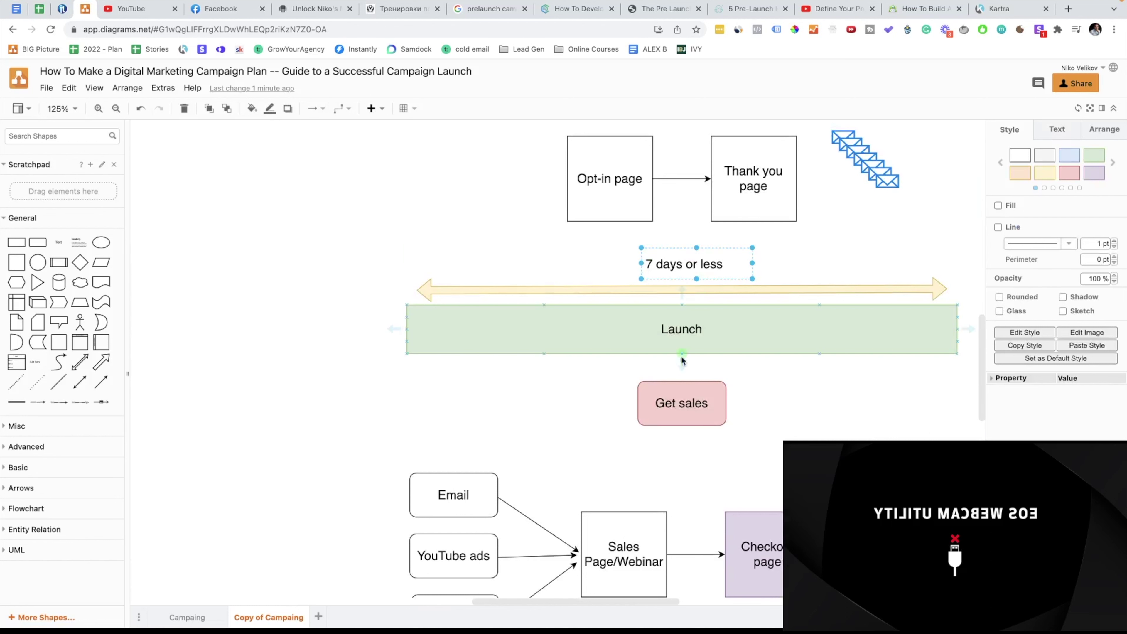
left_click(637, 514)
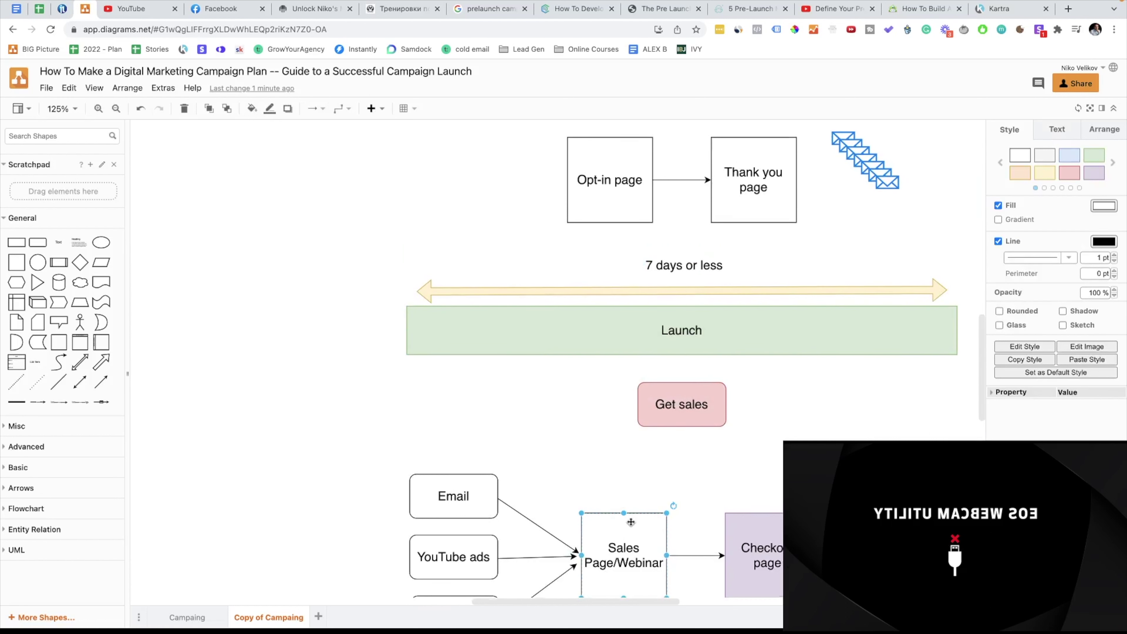
scroll(595, 471, "down", 3)
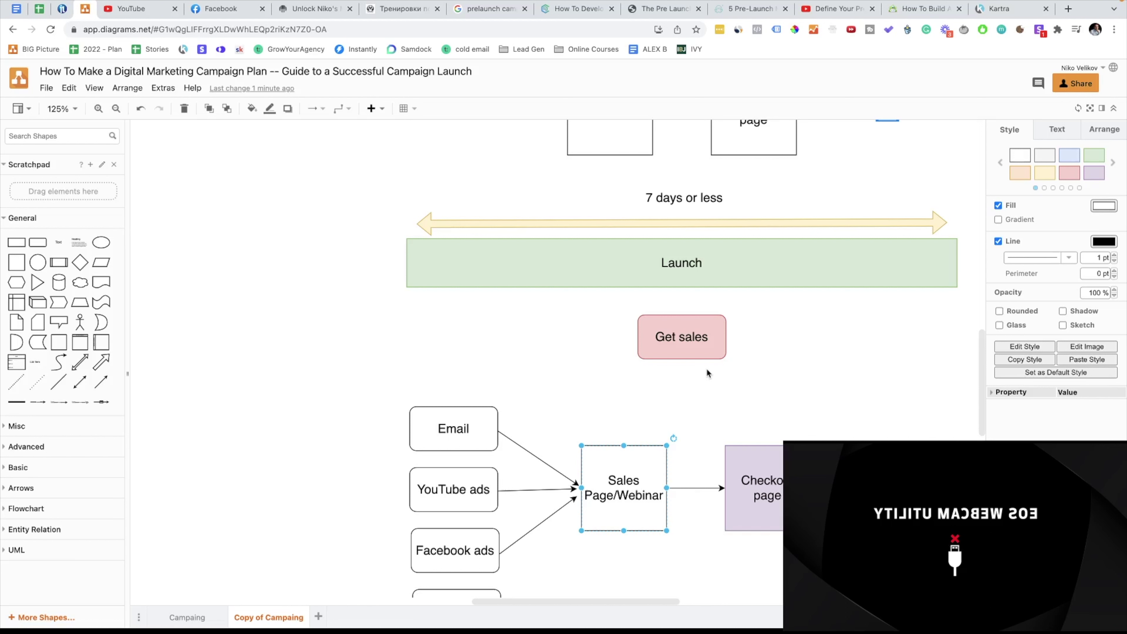
left_click(663, 382)
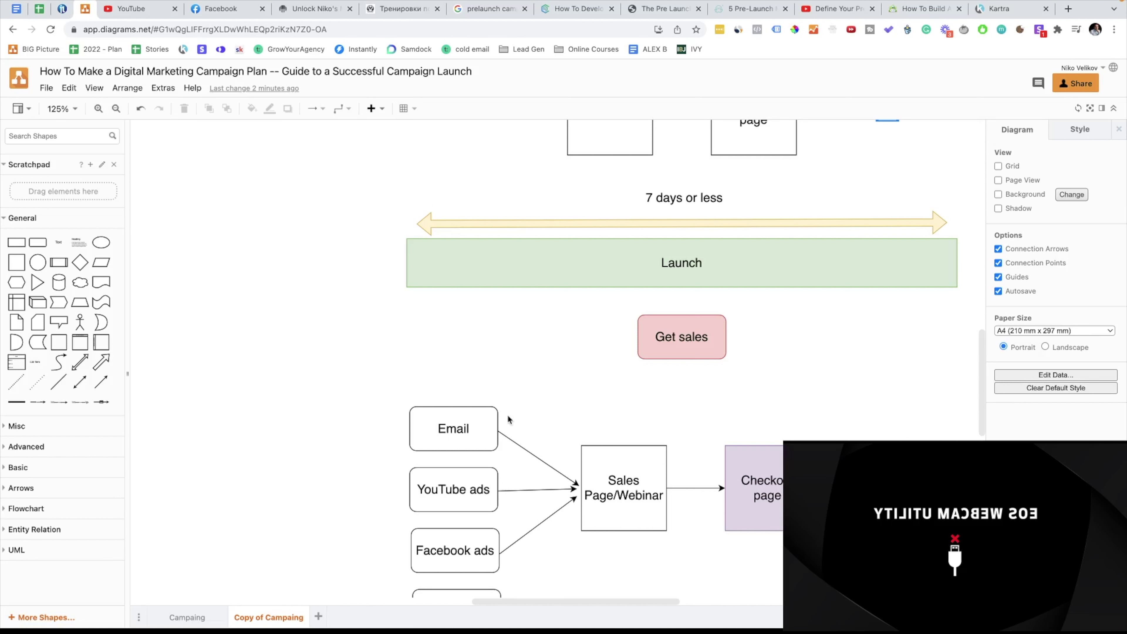
Step: Scroll over to the Launch checklist box and open its text for editing
scroll(507, 414, "left", 5)
scroll(500, 413, "left", 3)
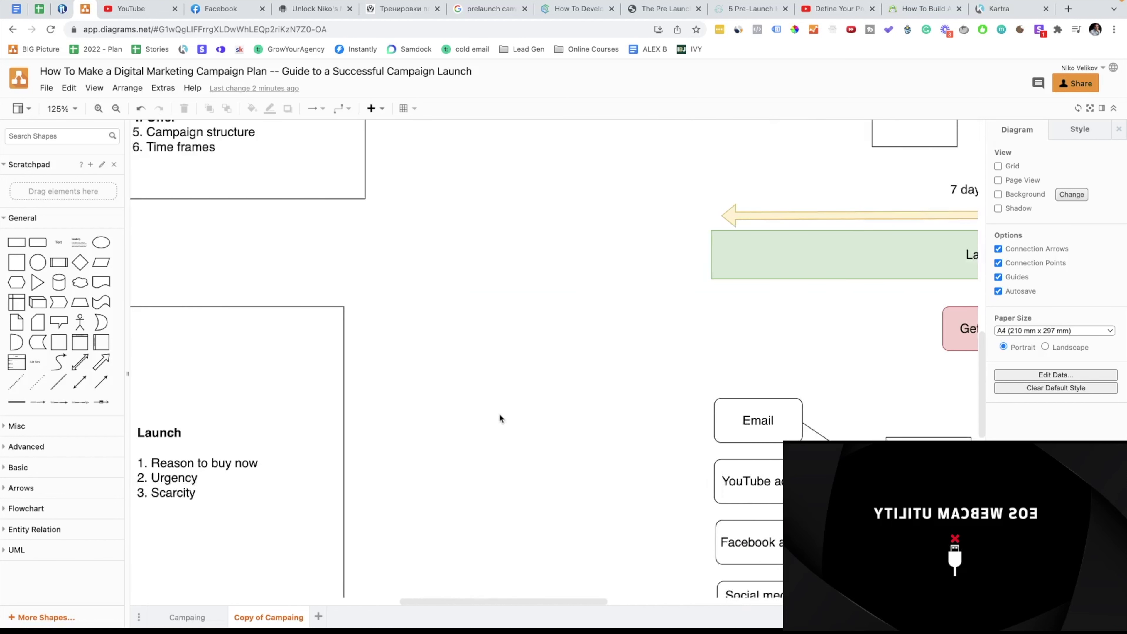
scroll(499, 414, "right", 3)
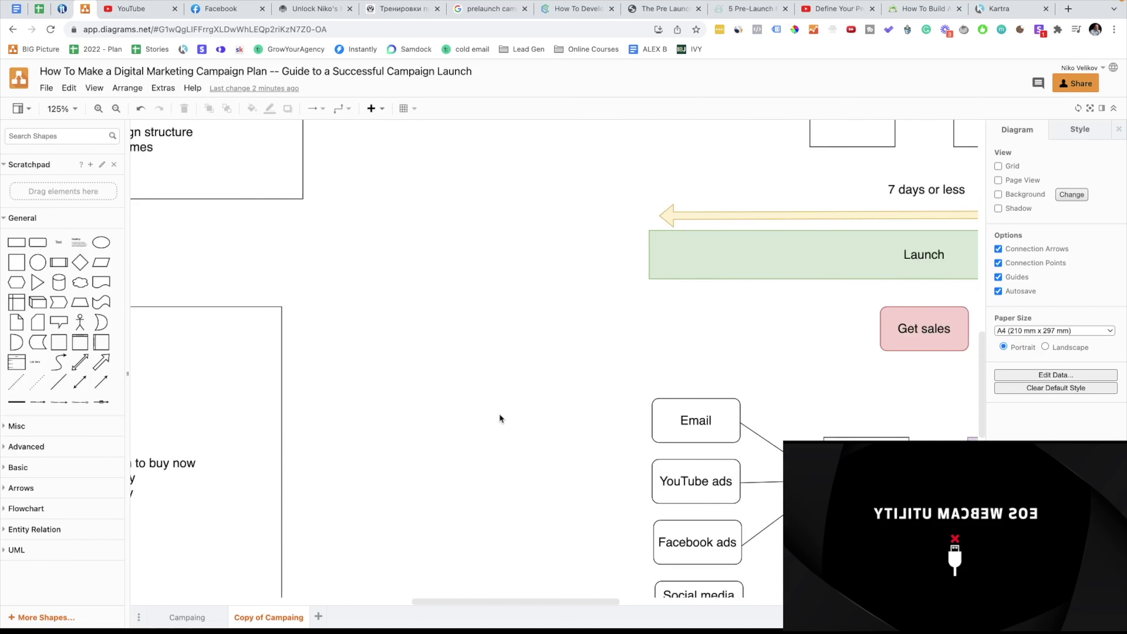
scroll(499, 418, "left", 1)
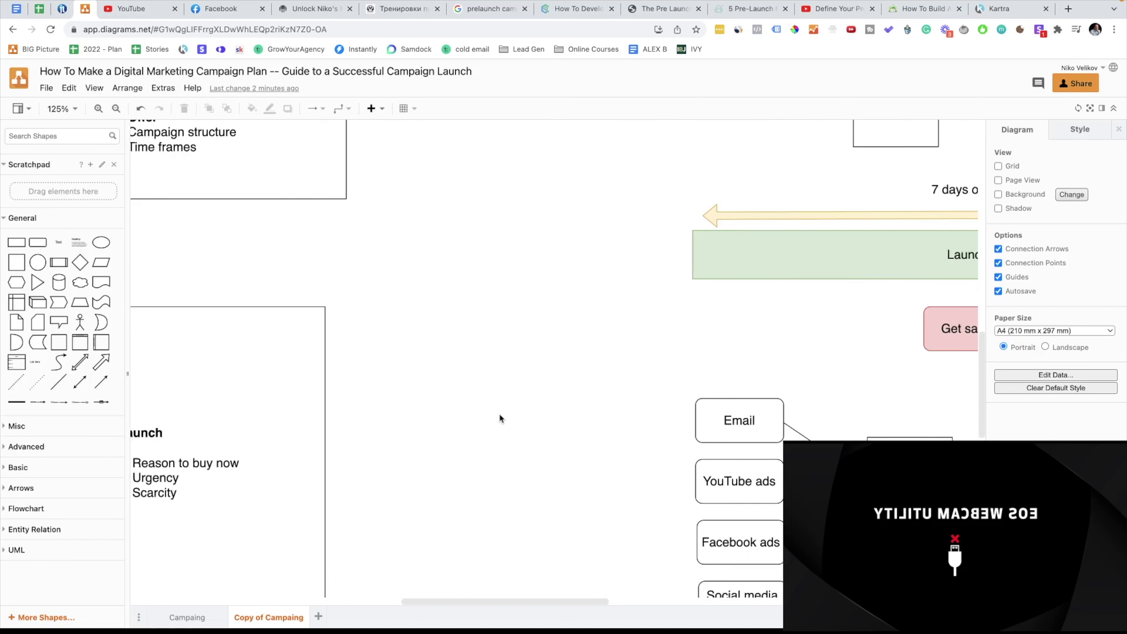
scroll(500, 416, "right", 2)
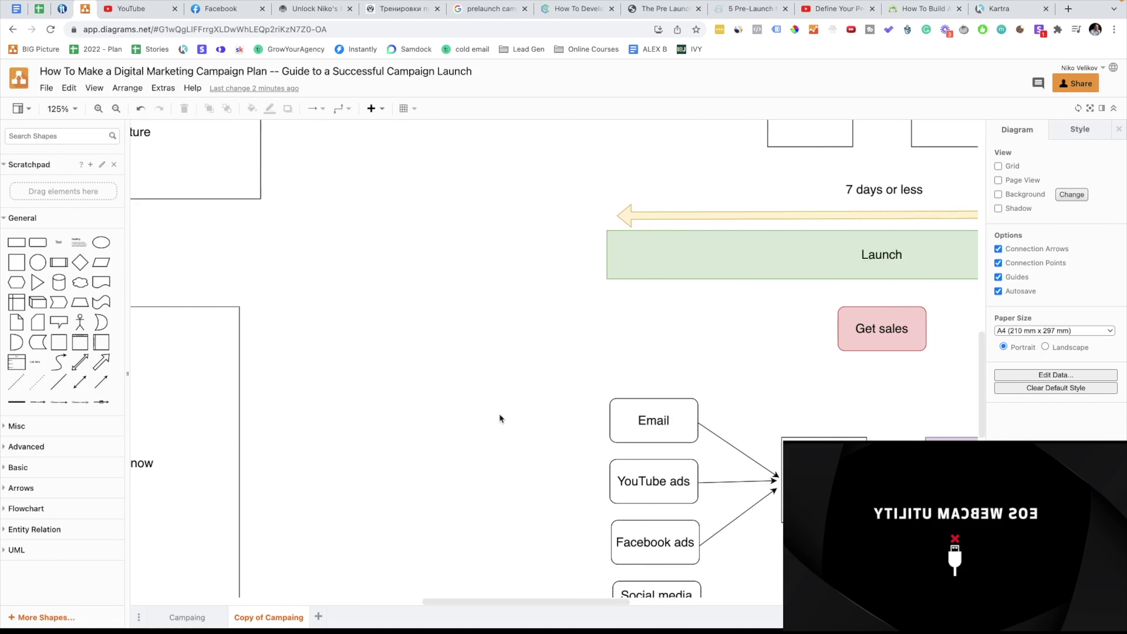
scroll(499, 418, "left", 4)
double_click(255, 467)
triple_click(256, 466)
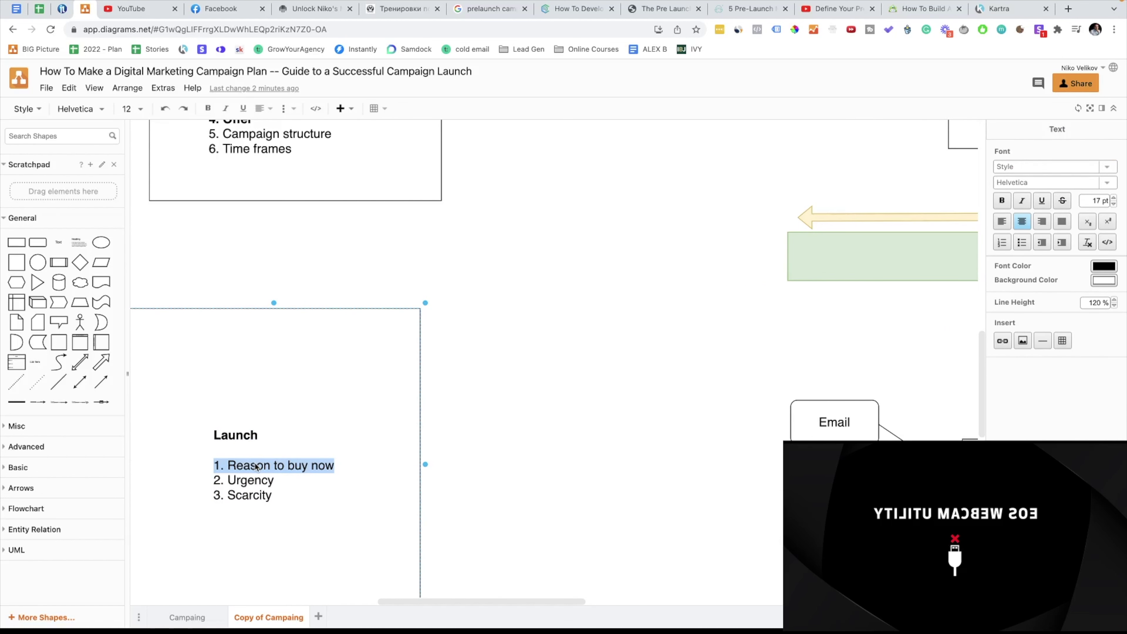
scroll(256, 466, "down", 4)
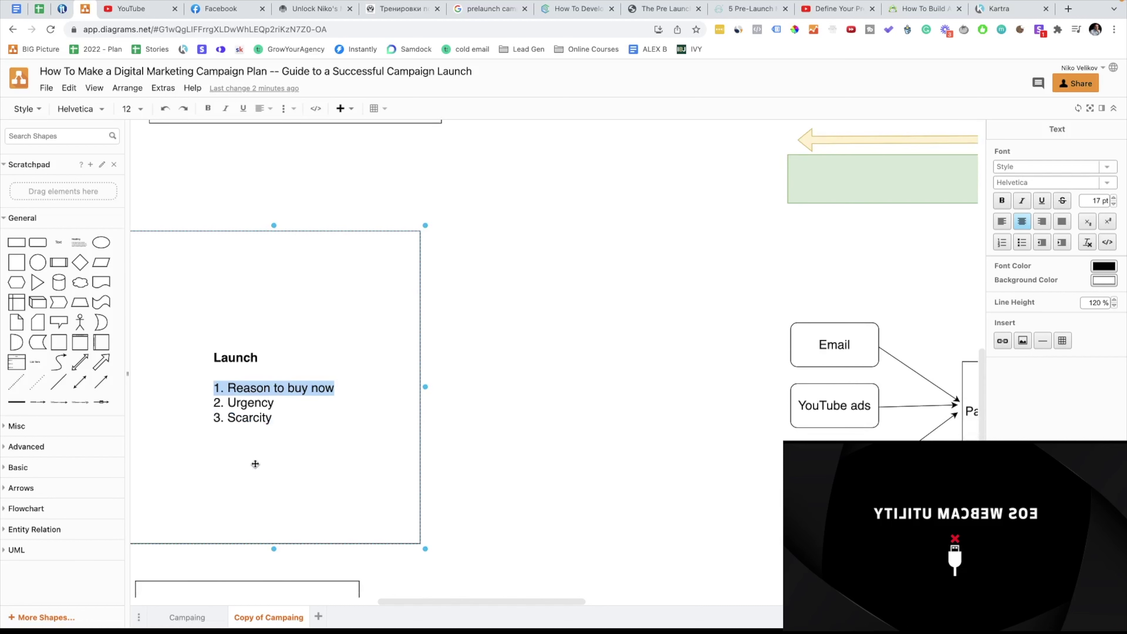
scroll(314, 427, "down", 1)
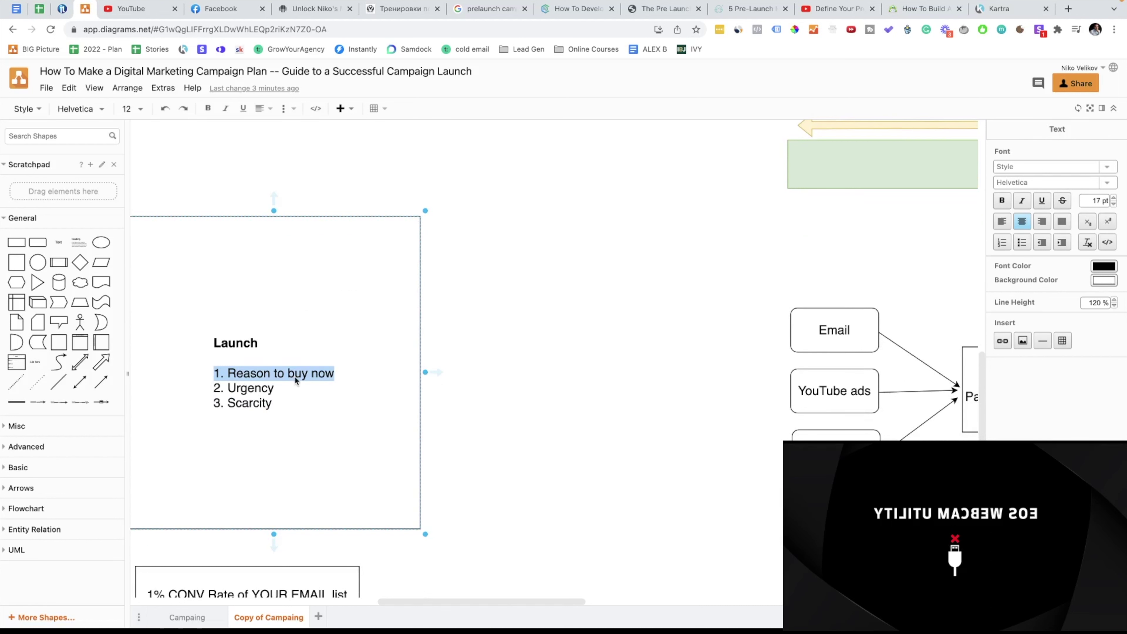
Step: Add the line '- limited of number' beneath '3. Scarcity' in the Launch list
double_click(255, 390)
left_click(243, 406)
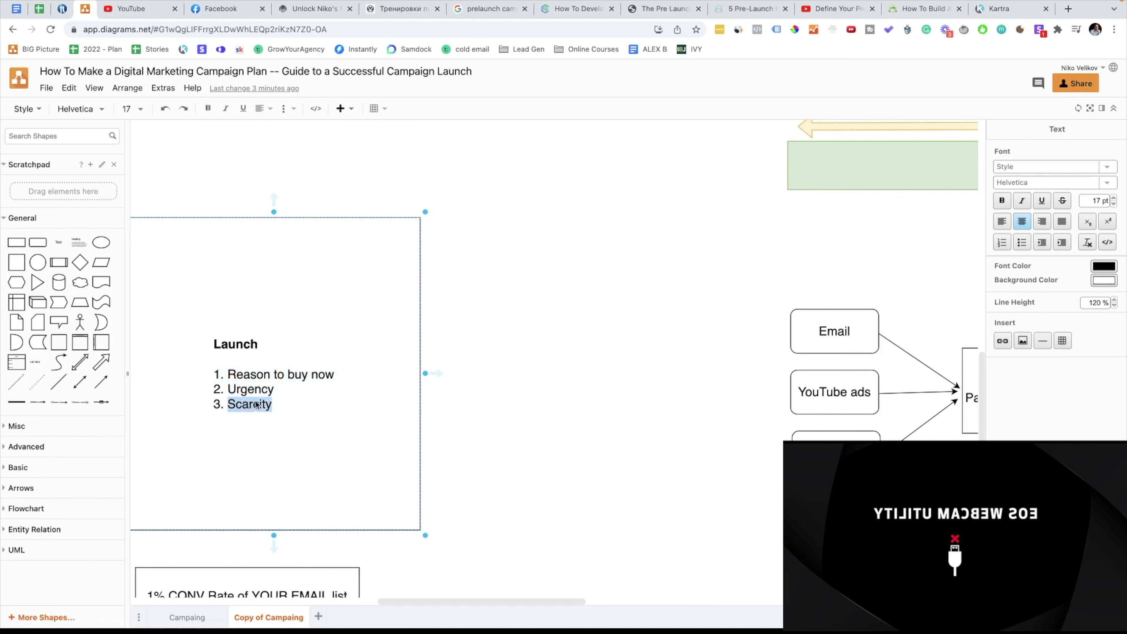
scroll(257, 404, "up", 1)
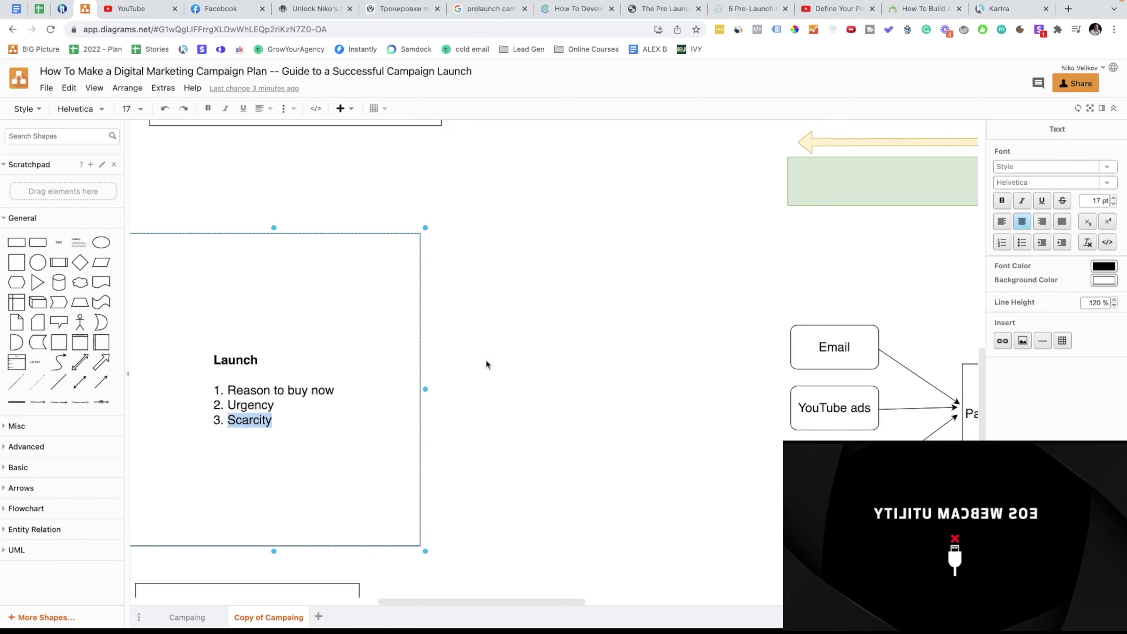
left_click(289, 419)
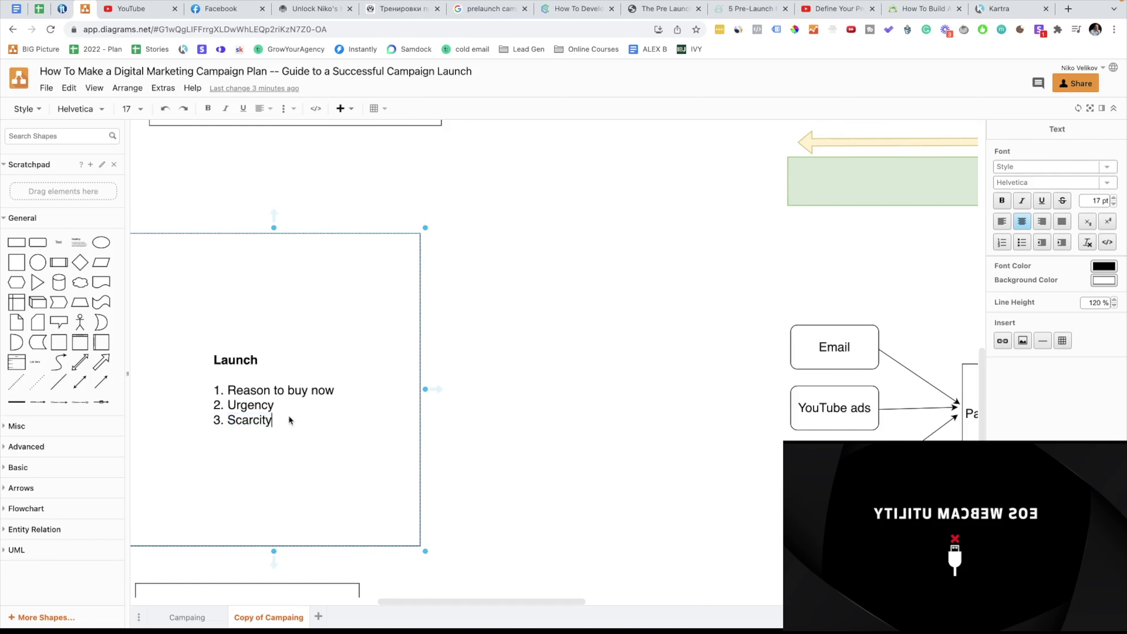
key("Return")
key("Return")
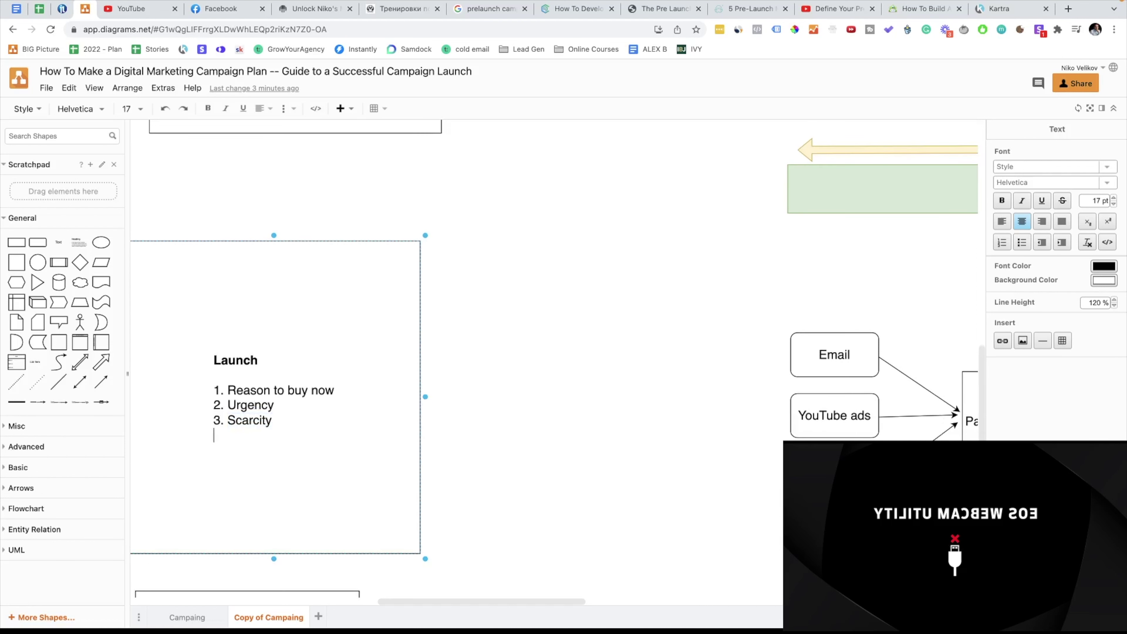
type("- limited of number")
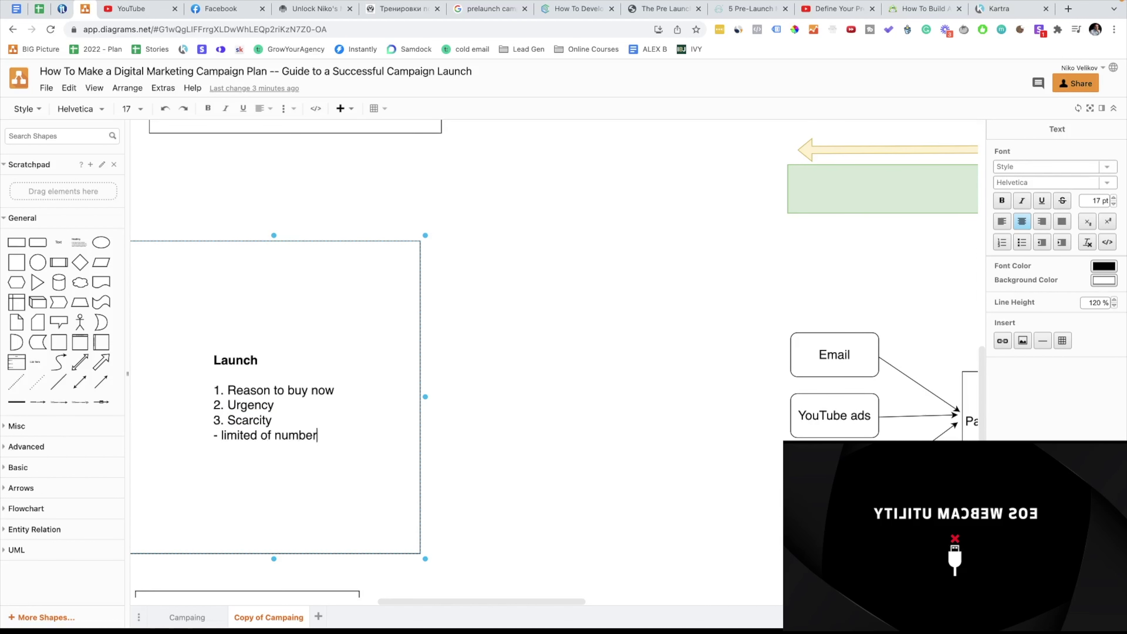
scroll(286, 415, "up", 5)
scroll(286, 413, "down", 6)
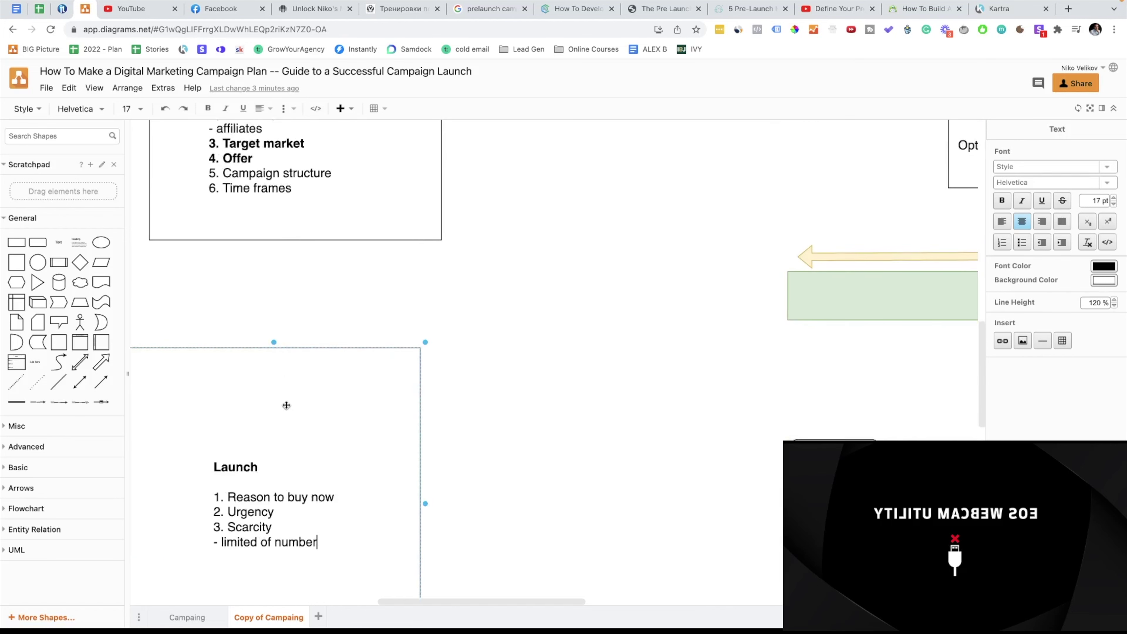
scroll(288, 412, "down", 1)
scroll(288, 413, "left", 1)
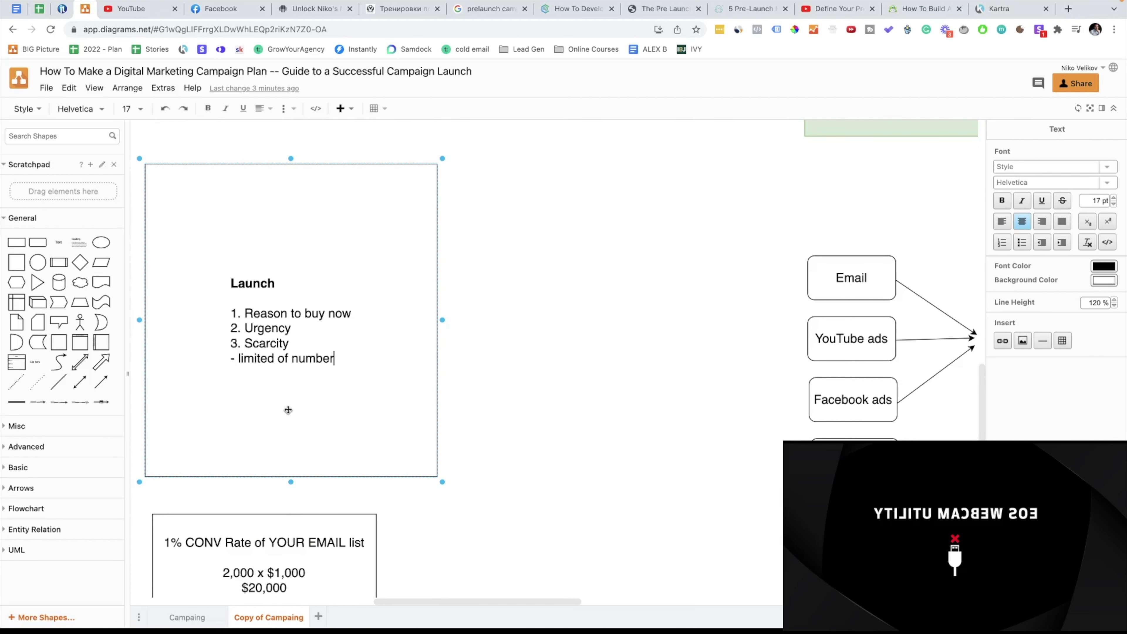
scroll(296, 395, "up", 7)
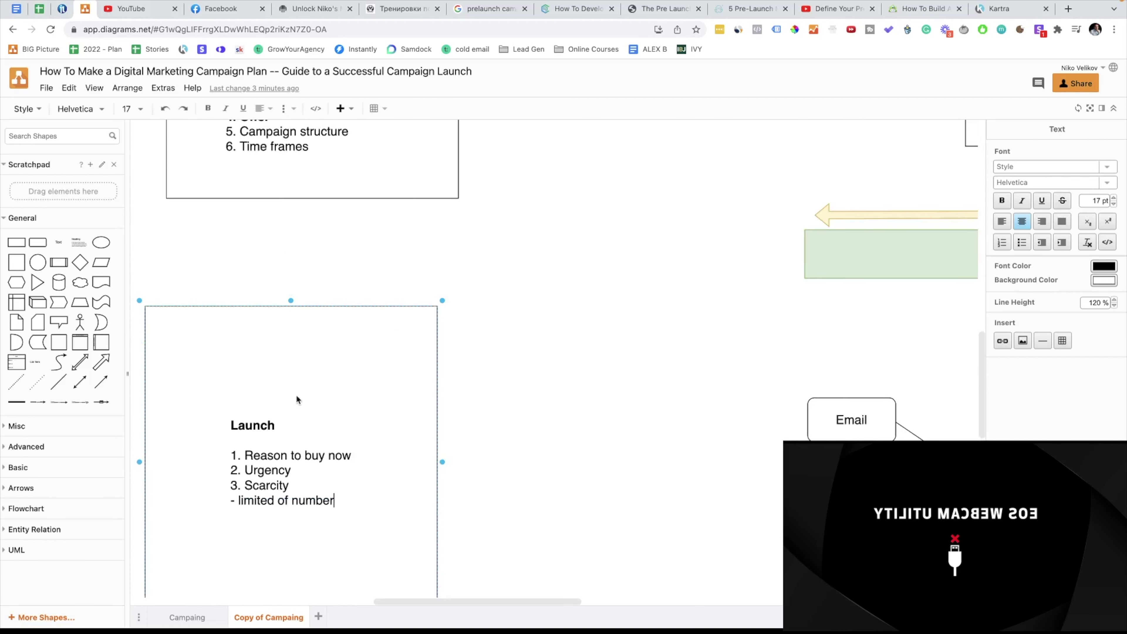
scroll(295, 395, "right", 12)
scroll(743, 551, "down", 4)
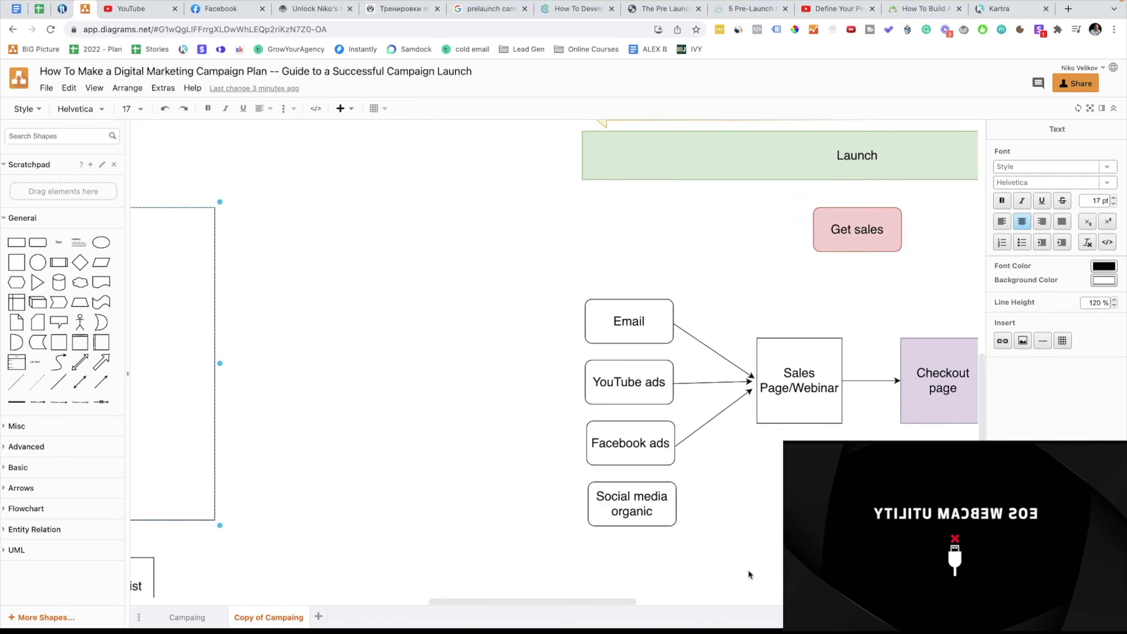
scroll(174, 237, "down", 4)
Step: Add a process box below Social media organic and position it as a countdown box
left_click_drag(59, 262, 751, 451)
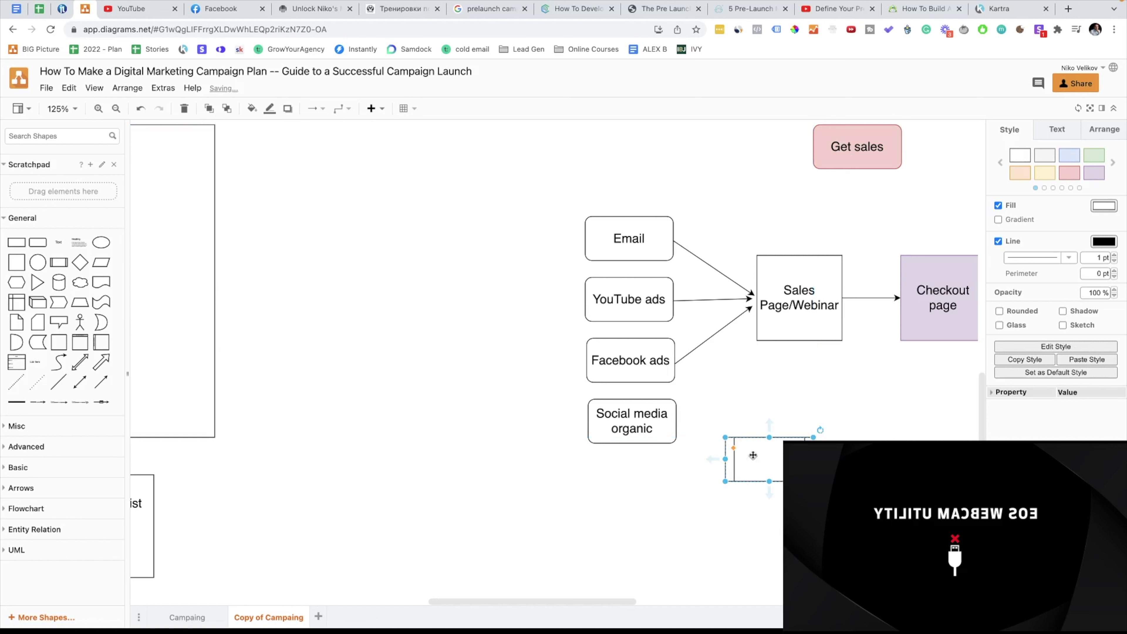
double_click(753, 453)
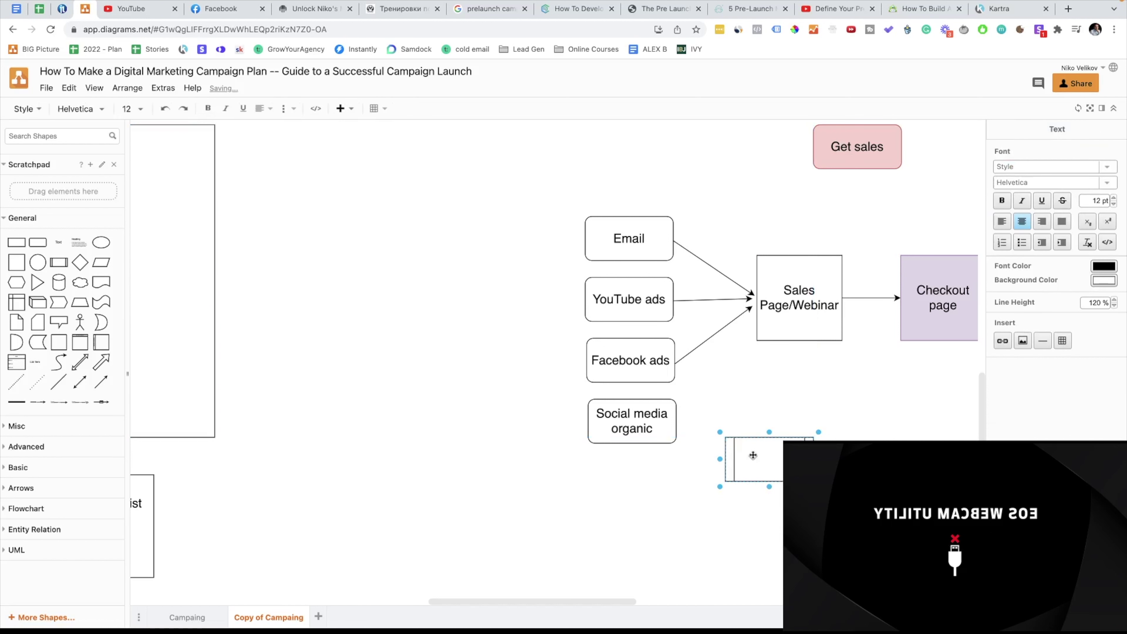
key("Escape")
left_click_drag(754, 455, 954, 493)
Step: Type '3 days left 77 spot left' into the left countdown box
double_click(684, 493)
type("3 dauy")
key("BackSpace")
key("BackSpace")
type("ys left ")
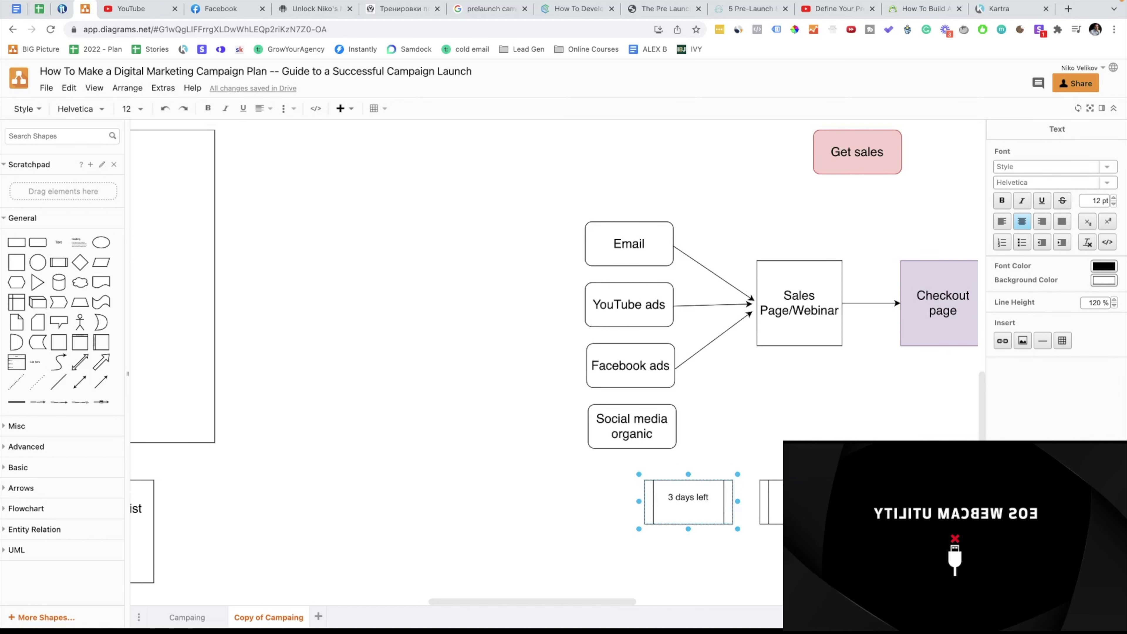
type("77 spot left")
scroll(828, 379, "right", 5)
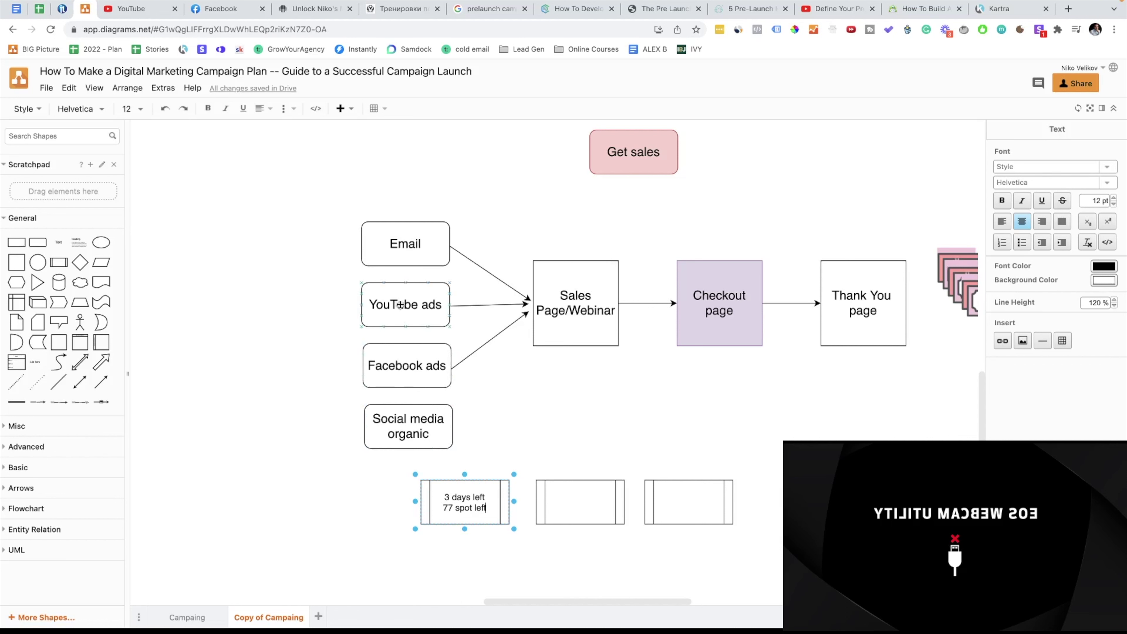
left_click(403, 243)
Step: Type '2 days left 23 pots letf' into the middle countdown box
left_click(401, 301)
left_click(398, 354)
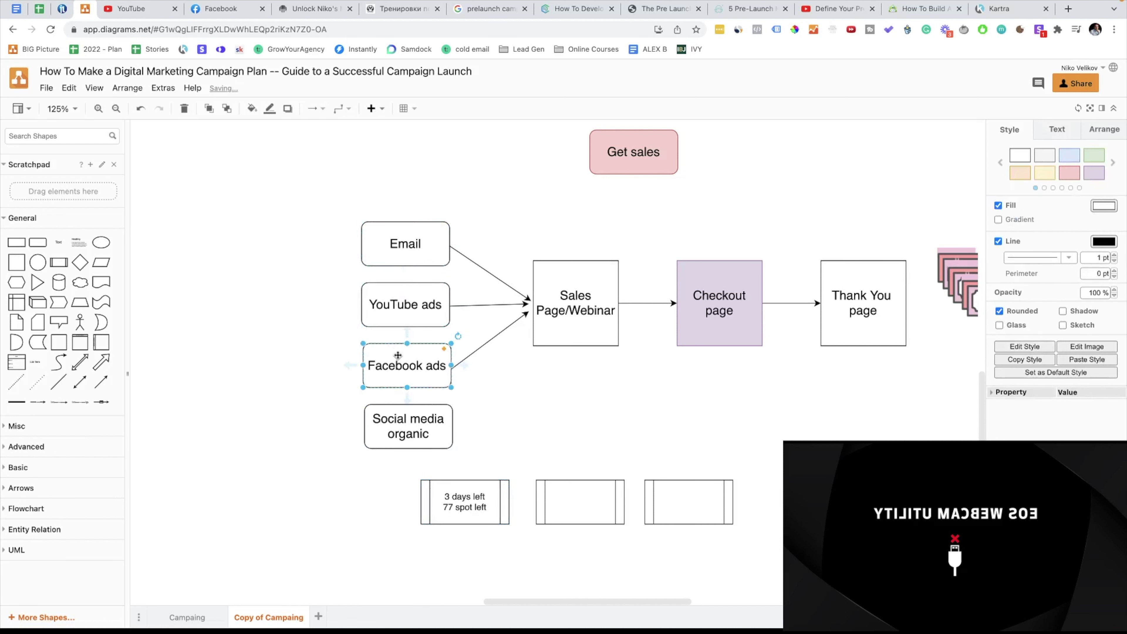
left_click(395, 419)
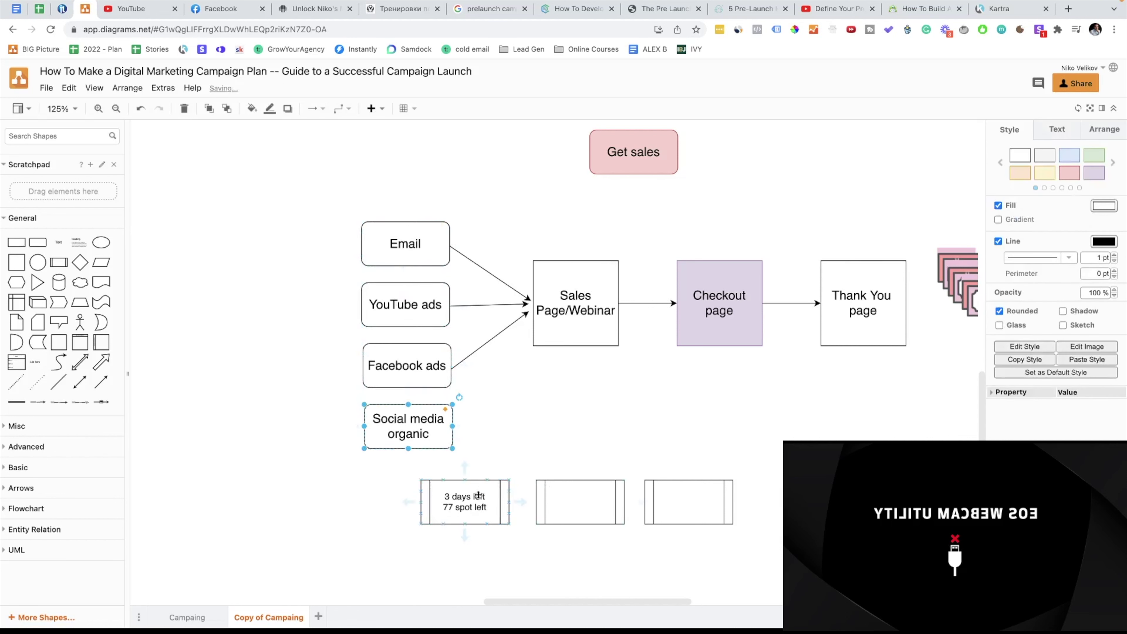
left_click(551, 505)
double_click(568, 501)
type("2 days")
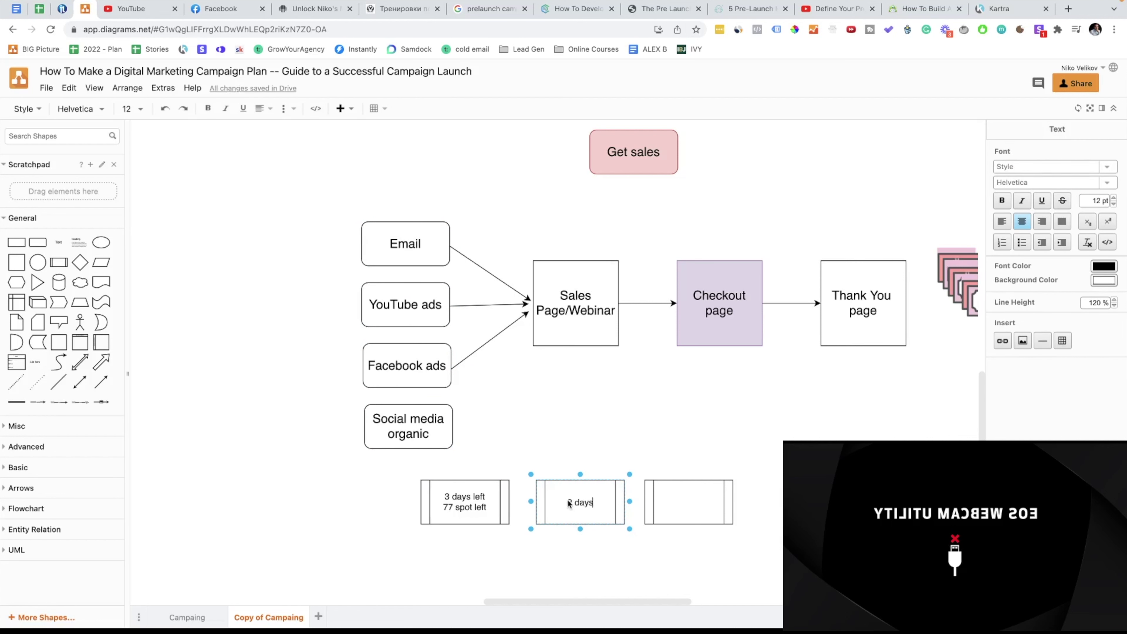
type(" left 23")
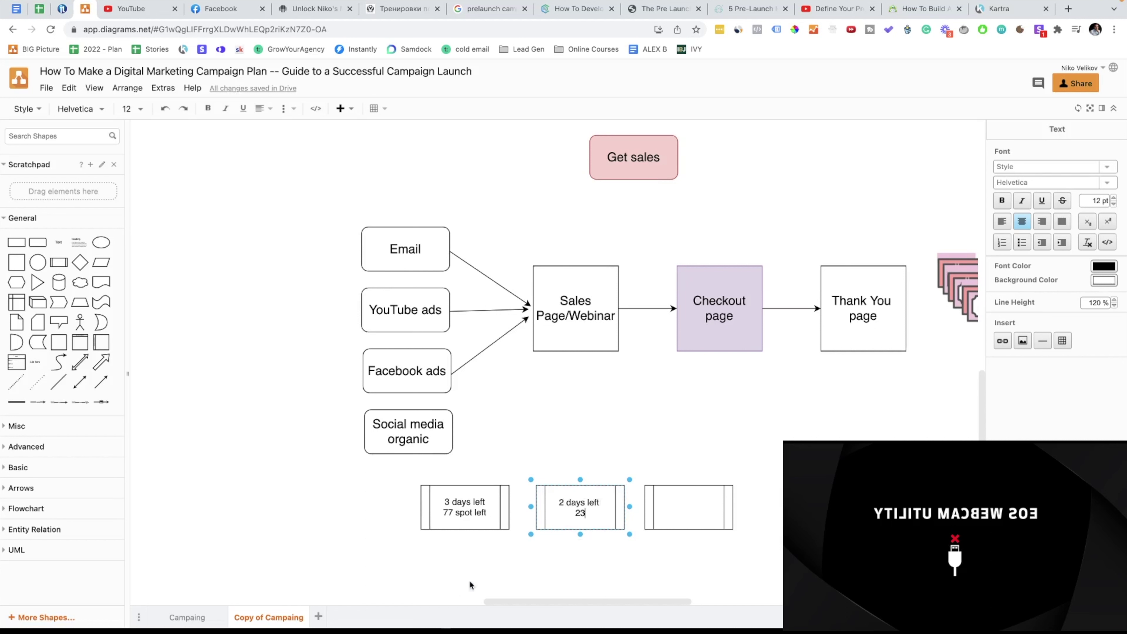
type(" pots letf")
Step: Type 'last day 9 spots available' in the right box, then select and deselect all three boxes
double_click(670, 513)
type("last day ")
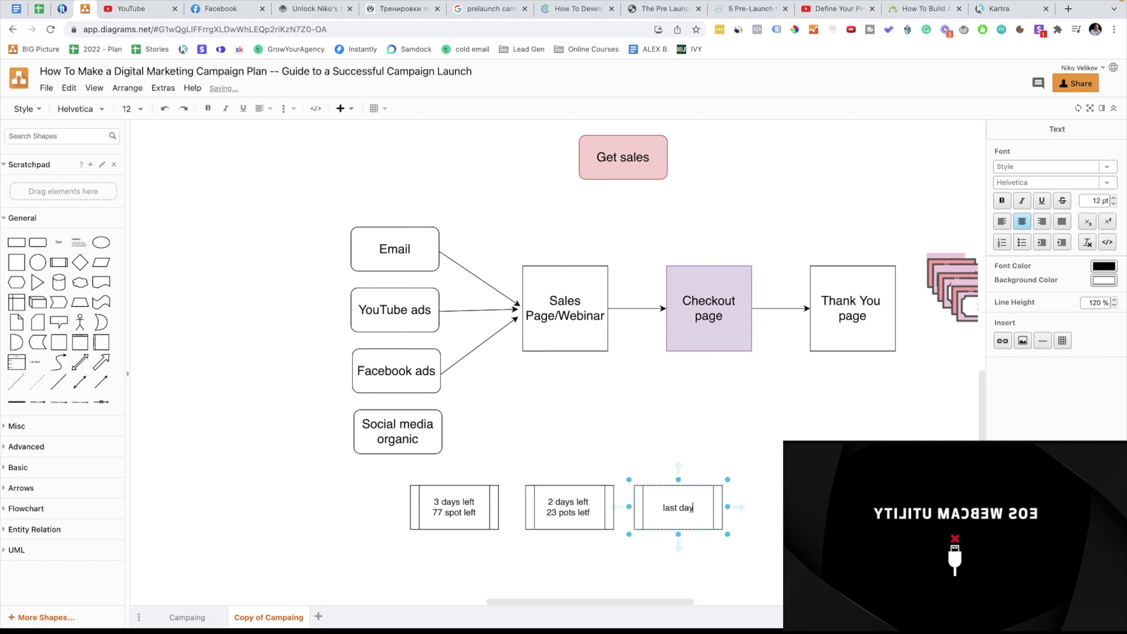
type("9 spots availab")
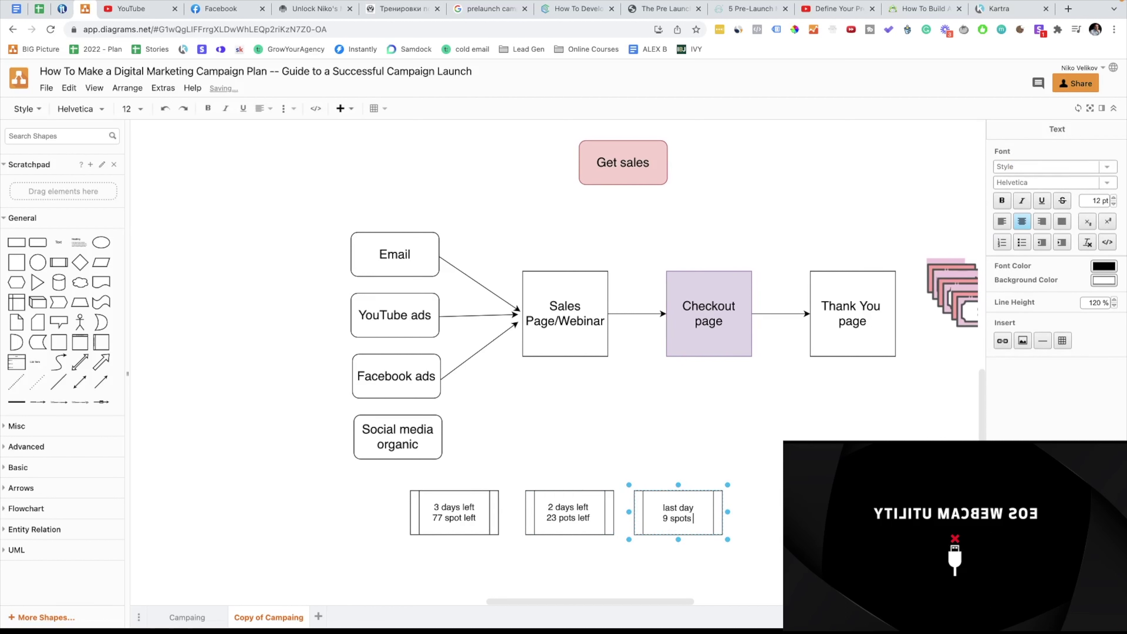
type("le")
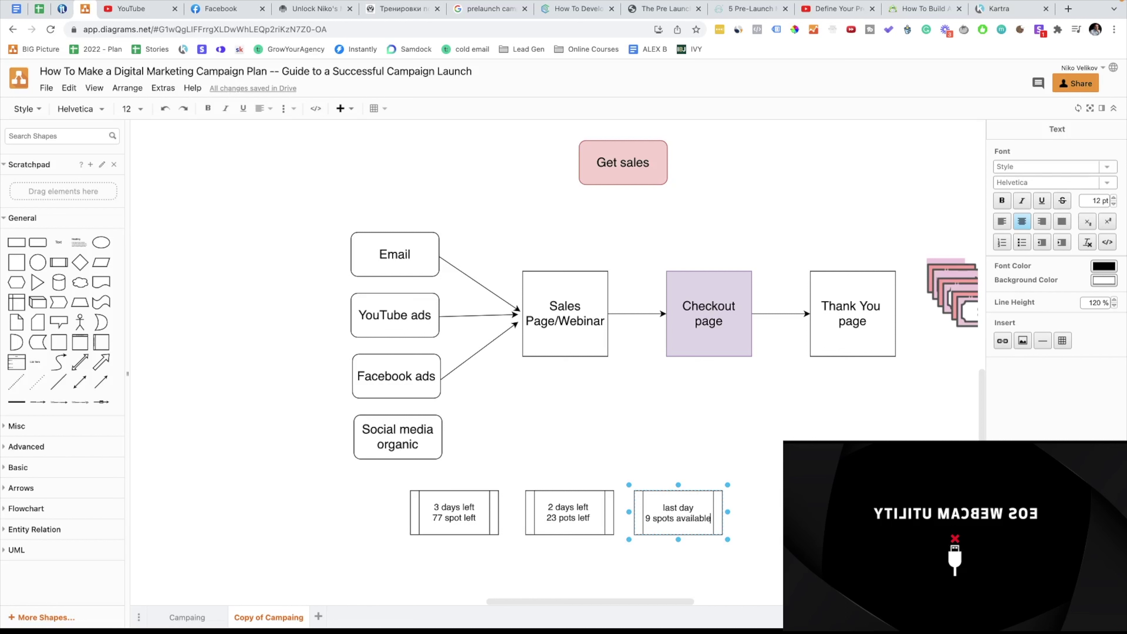
left_click(646, 582)
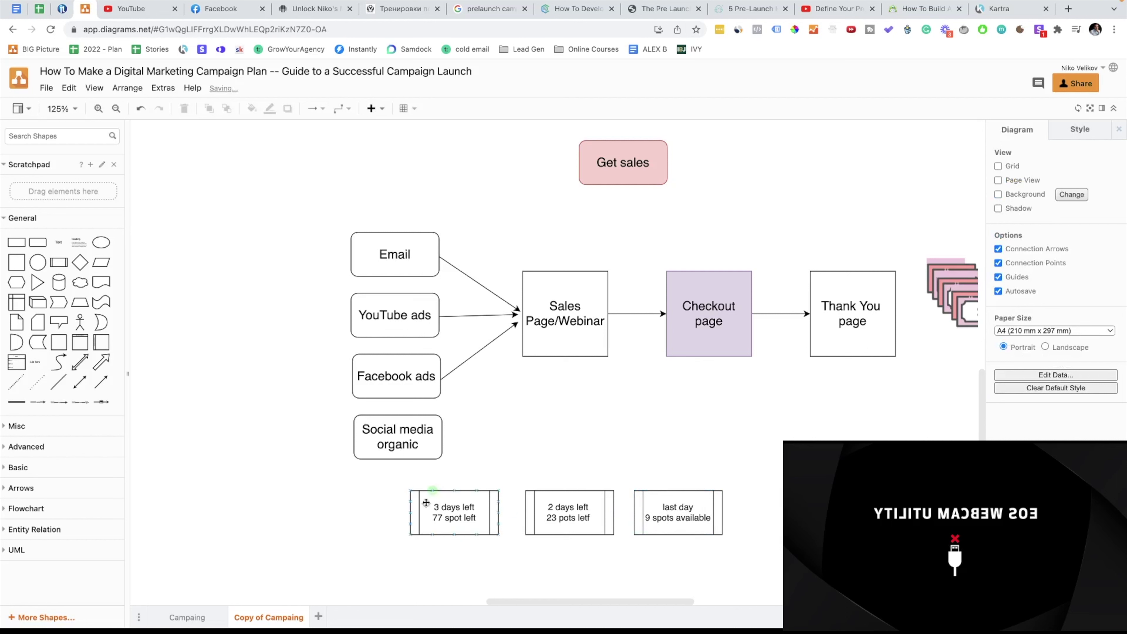
left_click_drag(725, 569, 391, 478)
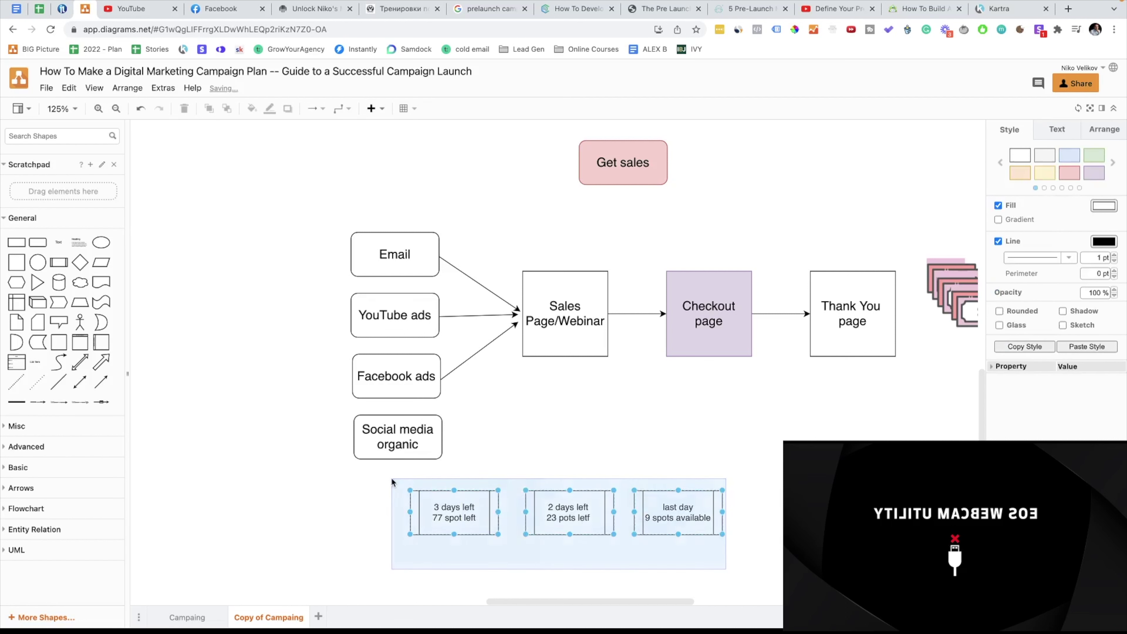
left_click(511, 446)
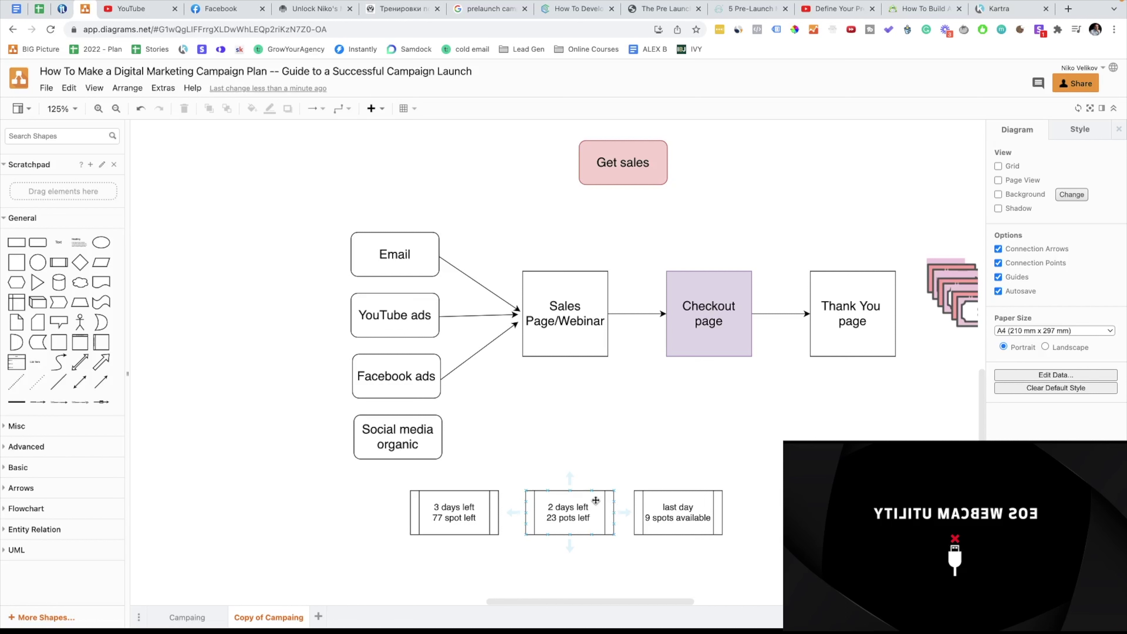
scroll(499, 422, "left", 4)
scroll(500, 422, "left", 10)
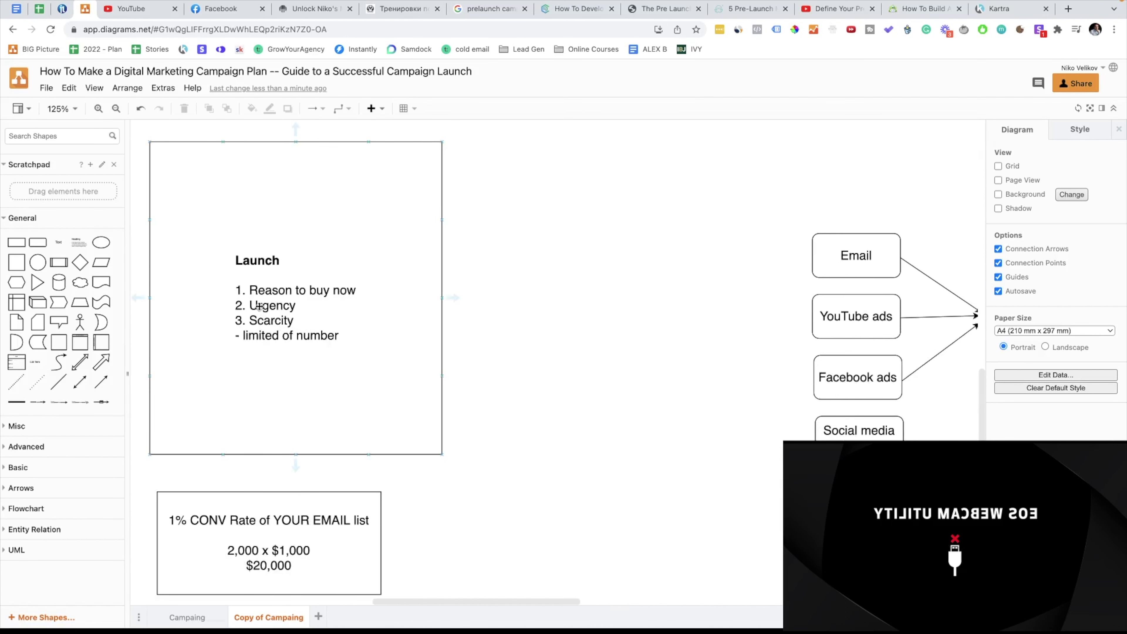
double_click(259, 306)
key("Right")
left_click_drag(346, 343, 238, 291)
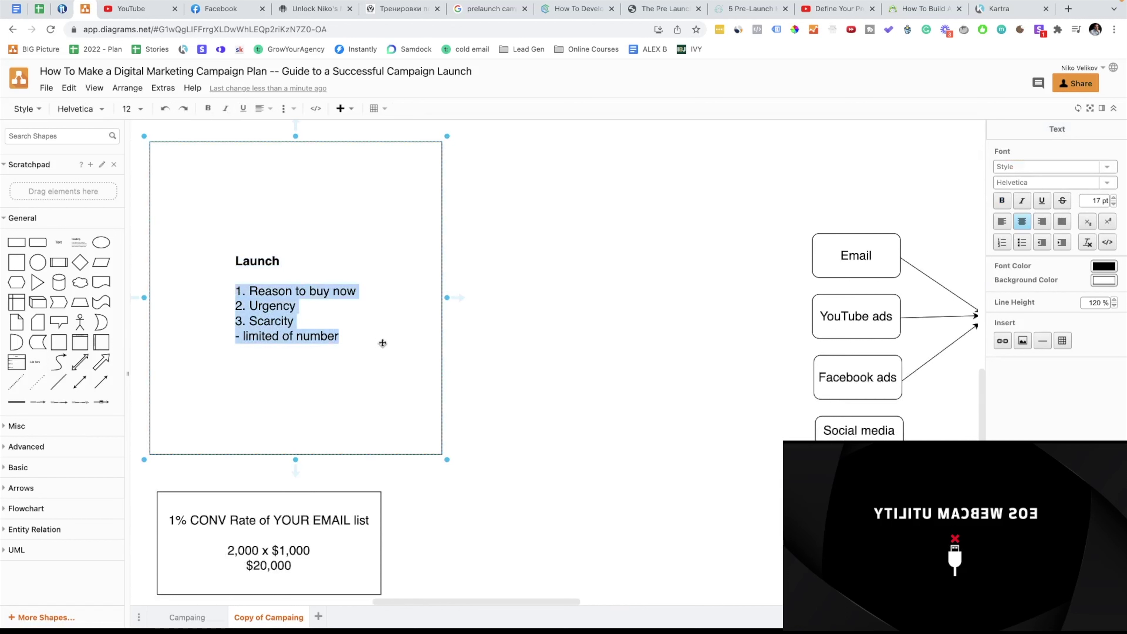
scroll(430, 377, "up", 8)
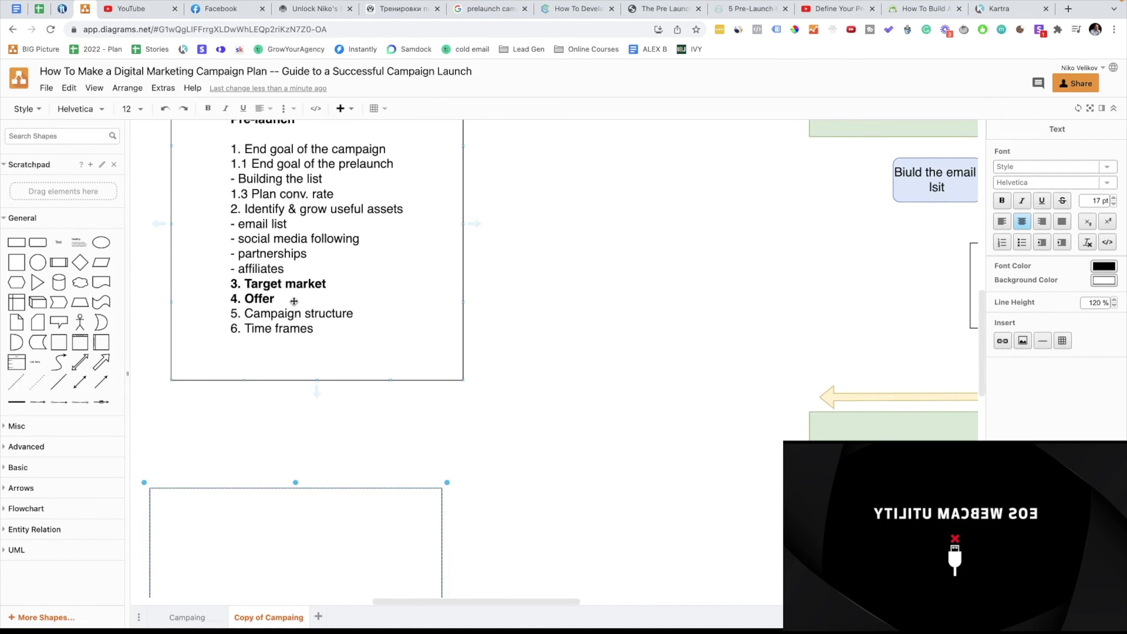
scroll(275, 286, "down", 1)
scroll(596, 446, "down", 5)
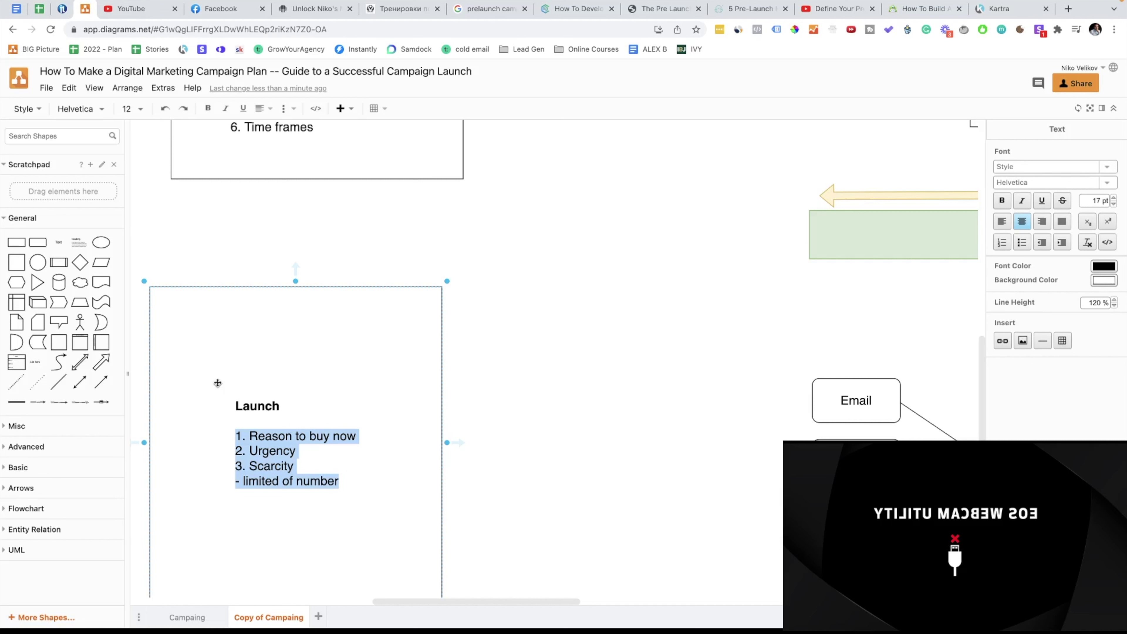
scroll(461, 493, "down", 3)
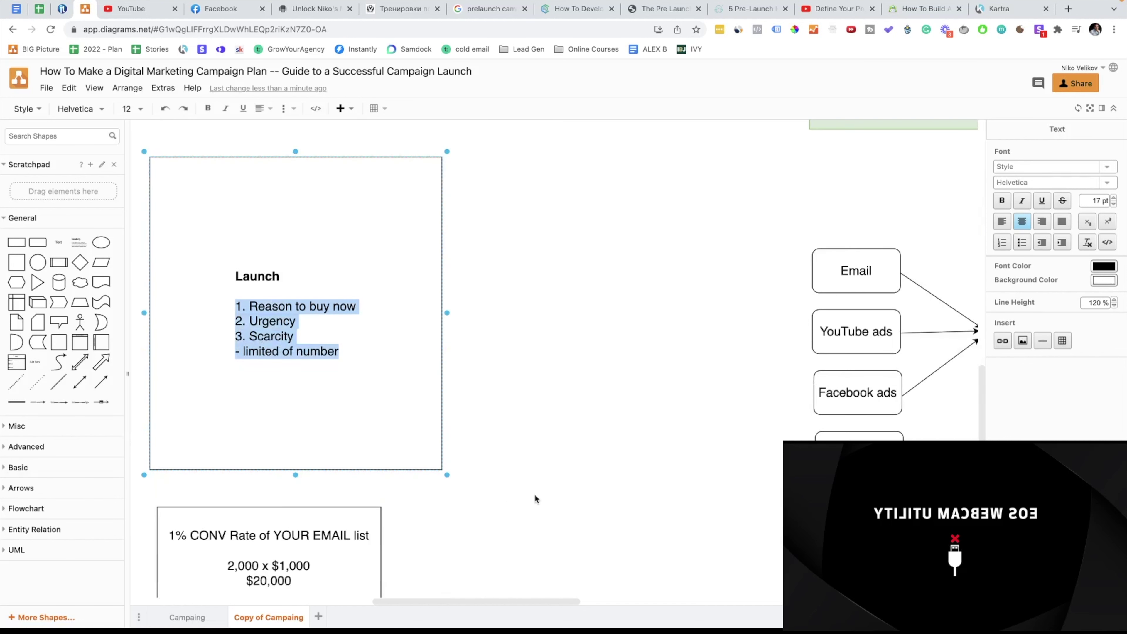
scroll(535, 494, "right", 7)
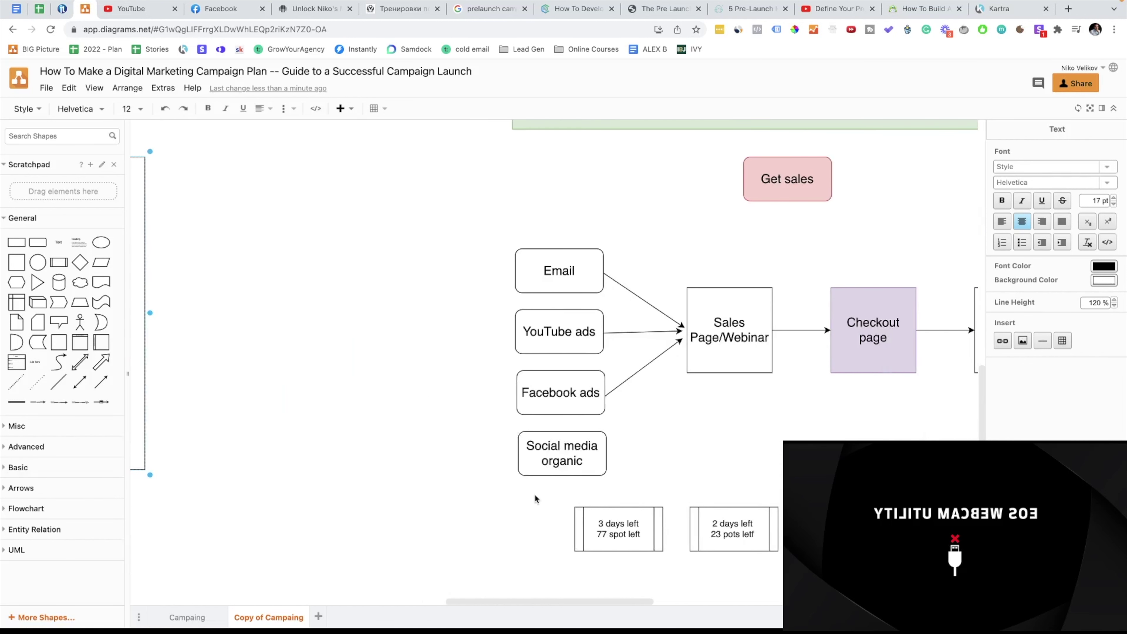
scroll(534, 495, "right", 3)
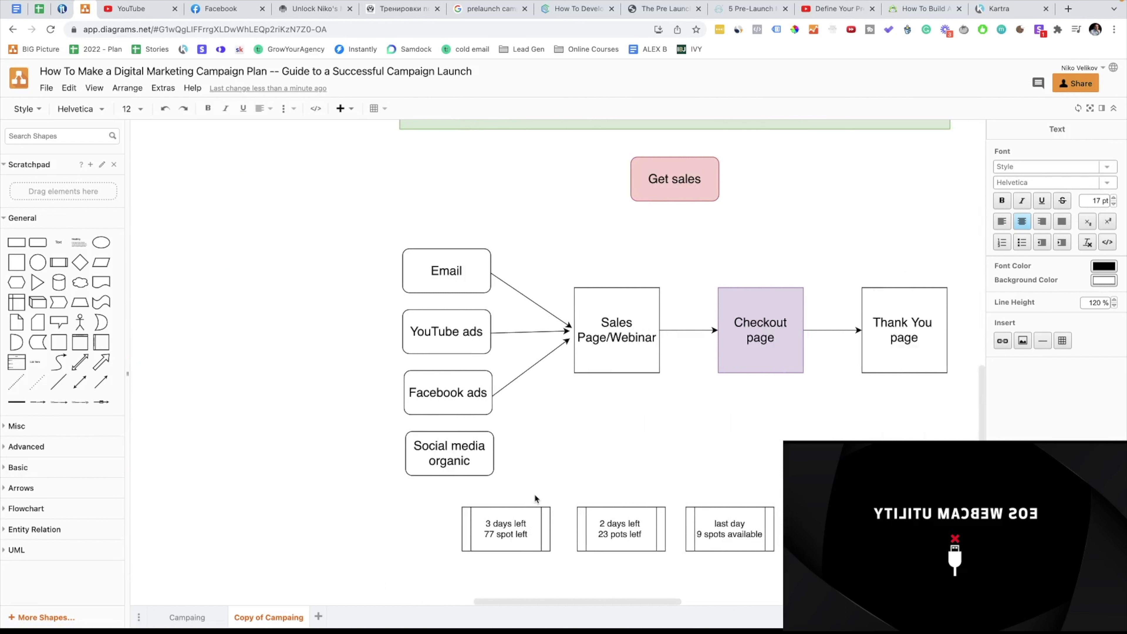
scroll(569, 499, "up", 2)
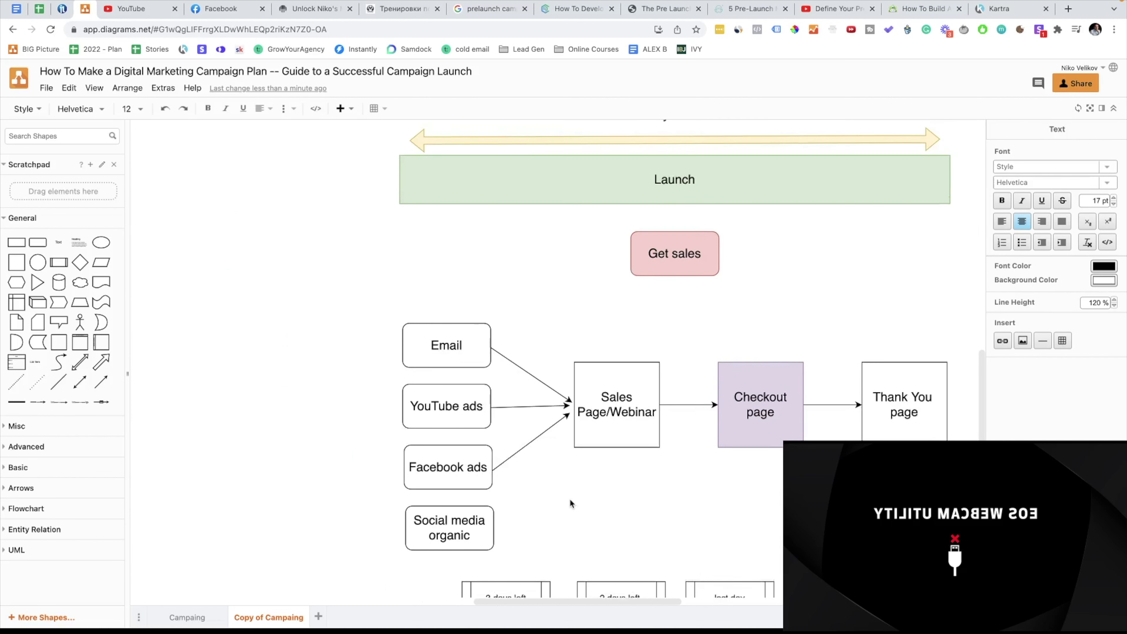
left_click(607, 397)
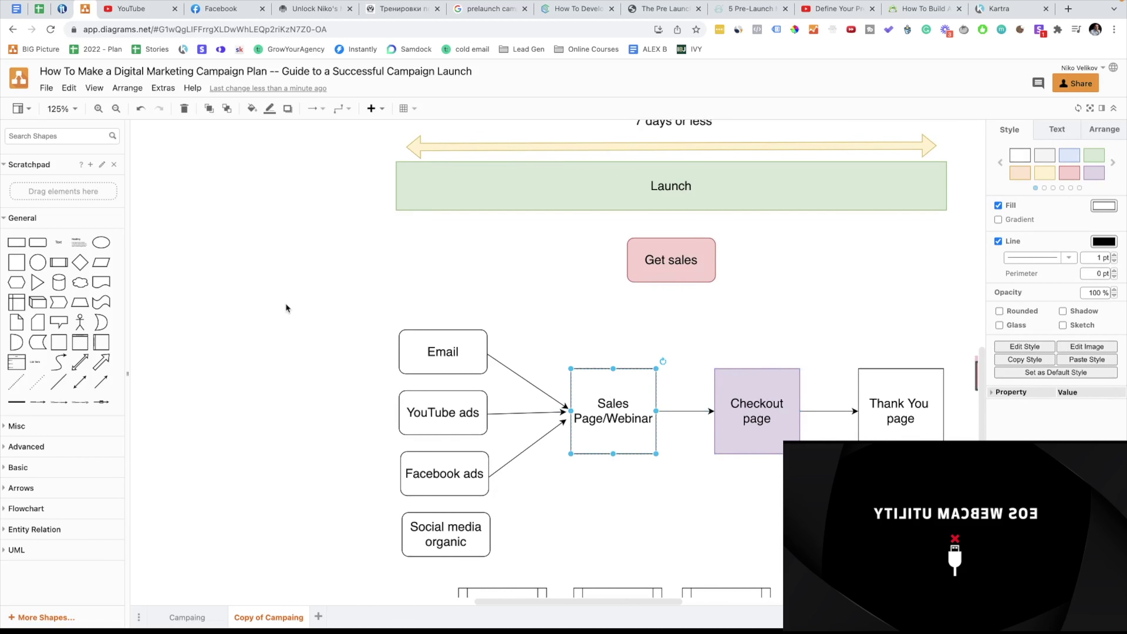
Step: Fill the Email, YouTube ads, Facebook ads and Social media organic boxes with pale yellow
left_click_drag(287, 307, 493, 553)
left_click_drag(294, 298, 490, 571)
left_click_drag(324, 284, 515, 387)
scroll(657, 298, "up", 3)
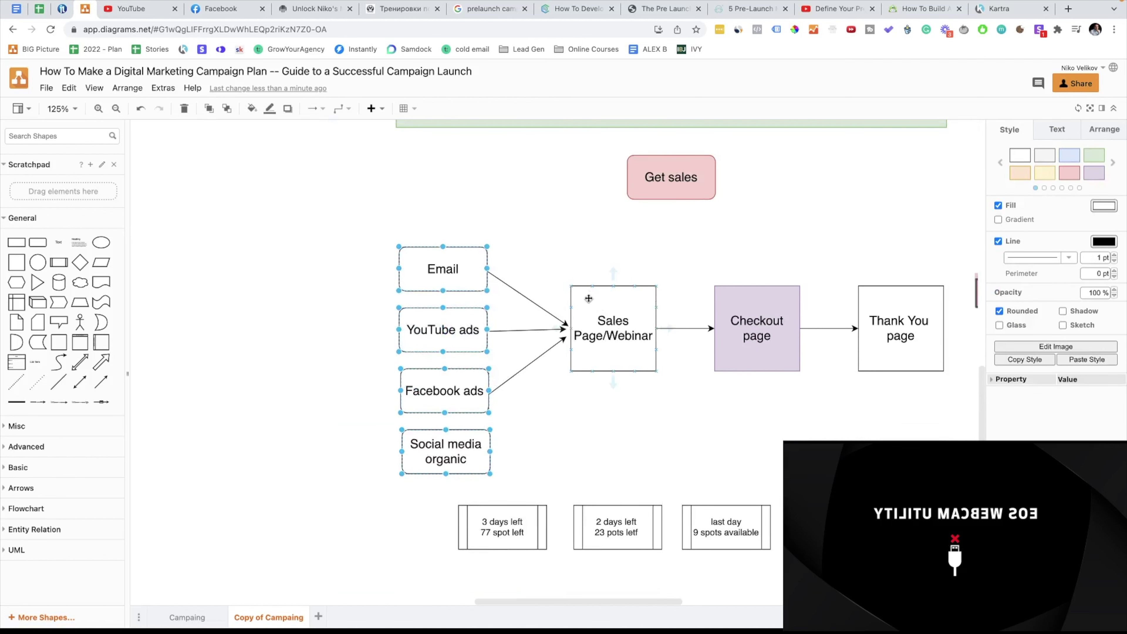
left_click(1048, 174)
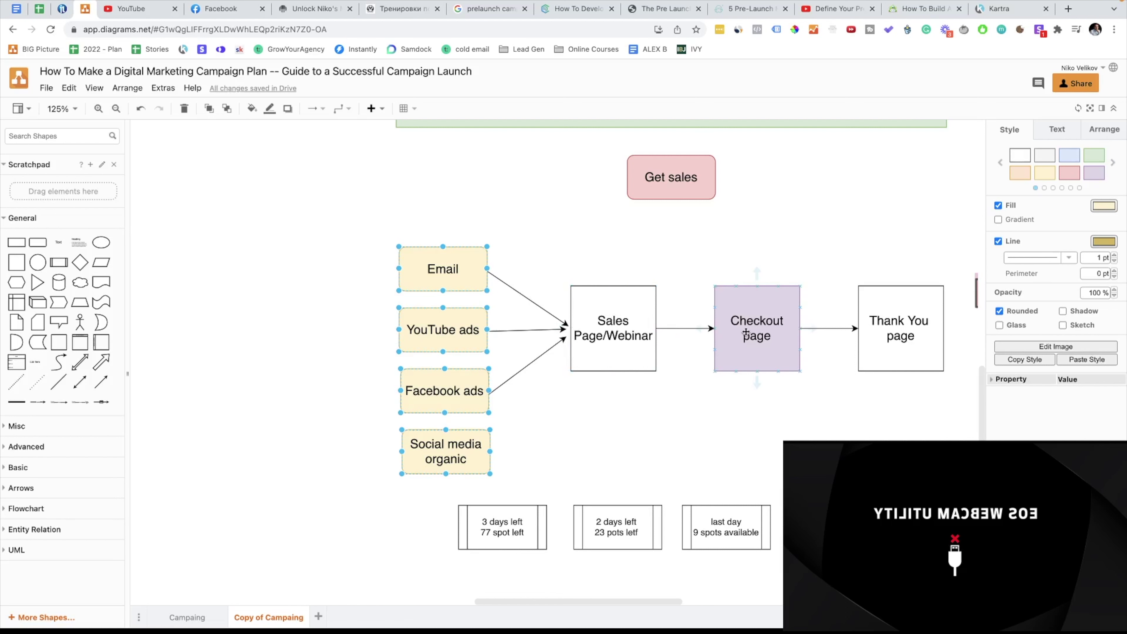
key("ctrl+v")
left_click_drag(929, 218, 813, 398)
left_click(807, 421)
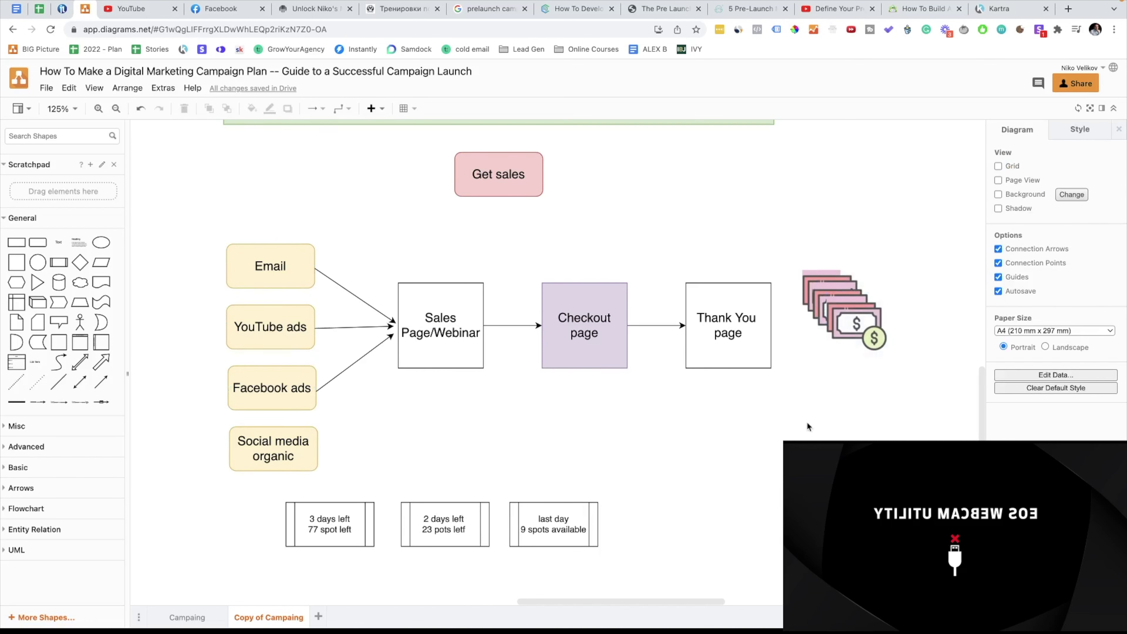
Step: Scroll around the diagram and select the Pre launch bar
scroll(593, 361, "up", 3)
scroll(593, 365, "up", 1)
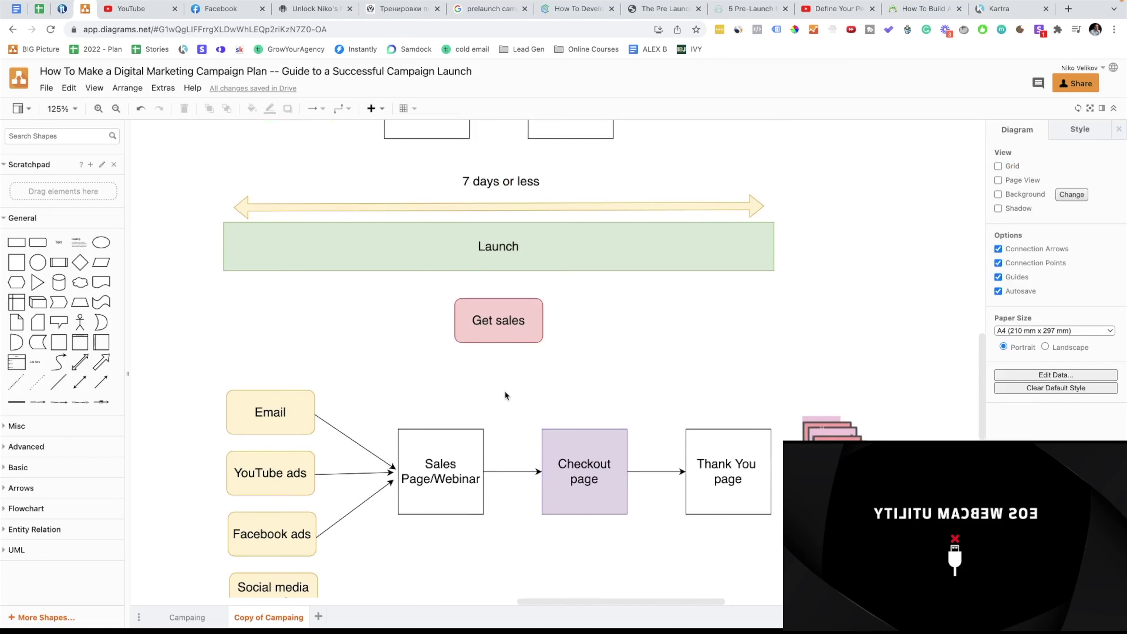
scroll(509, 392, "up", 4)
scroll(509, 391, "up", 1)
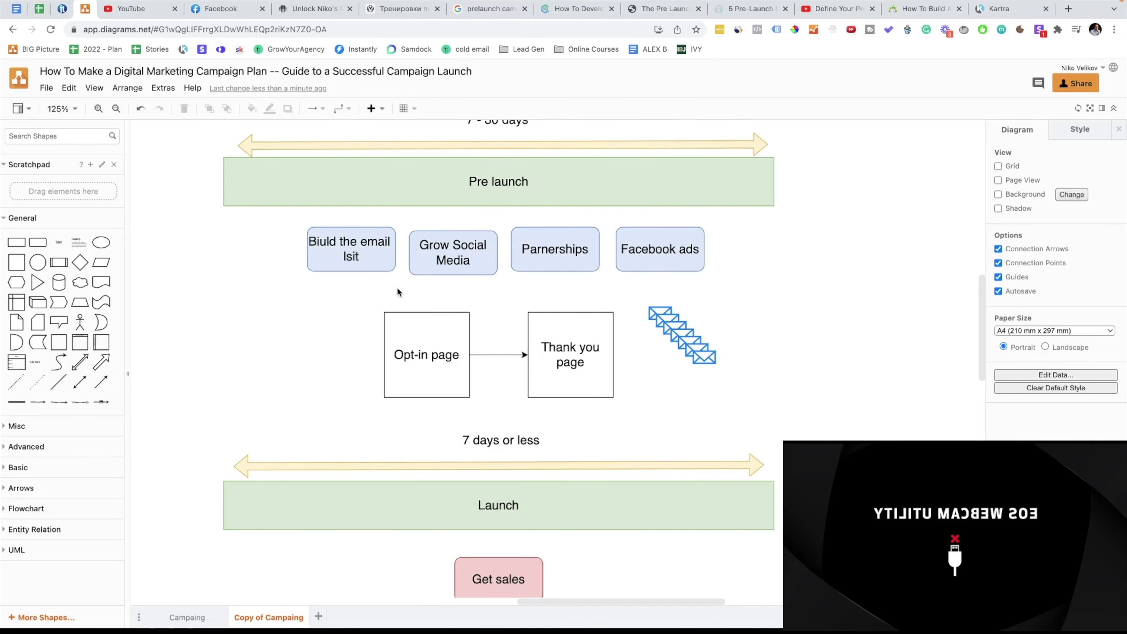
scroll(407, 380, "down", 2)
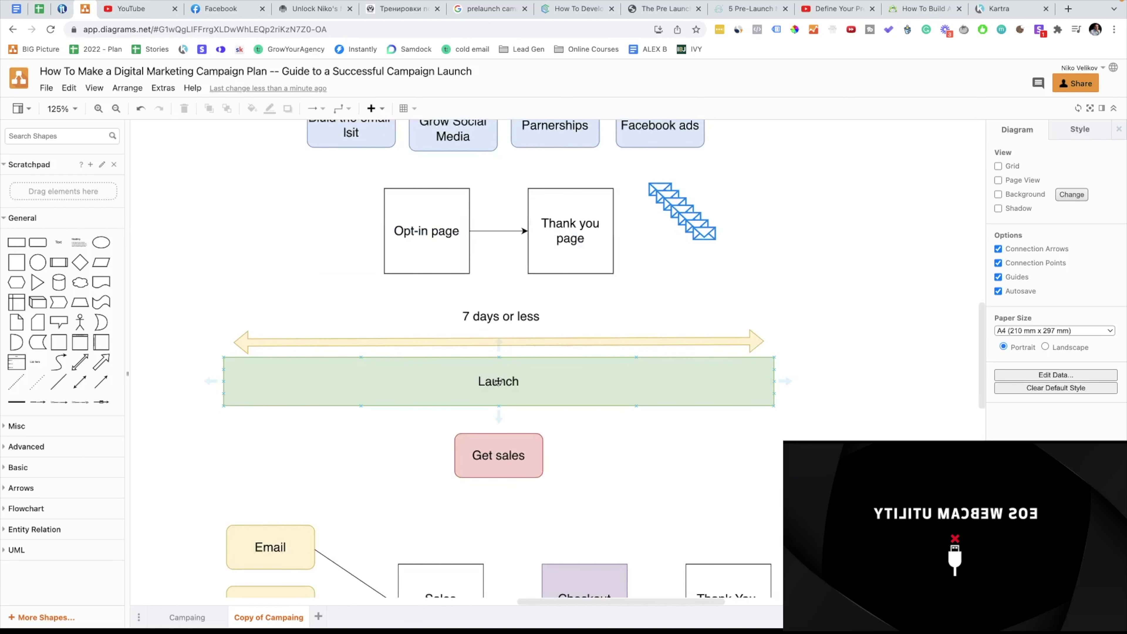
scroll(498, 381, "up", 3)
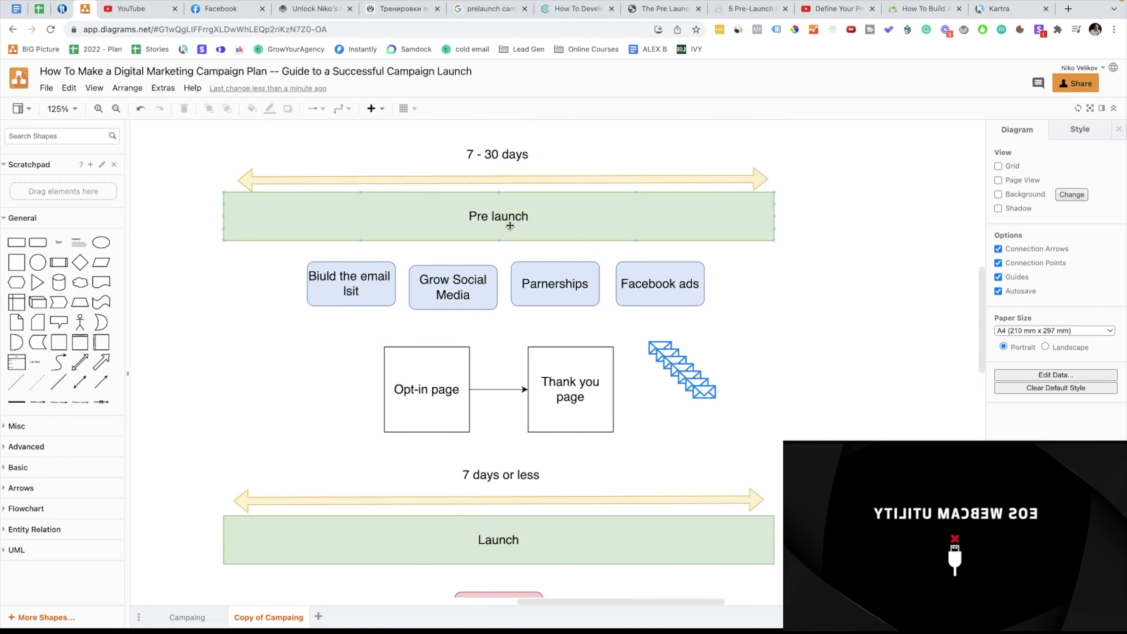
left_click(511, 222)
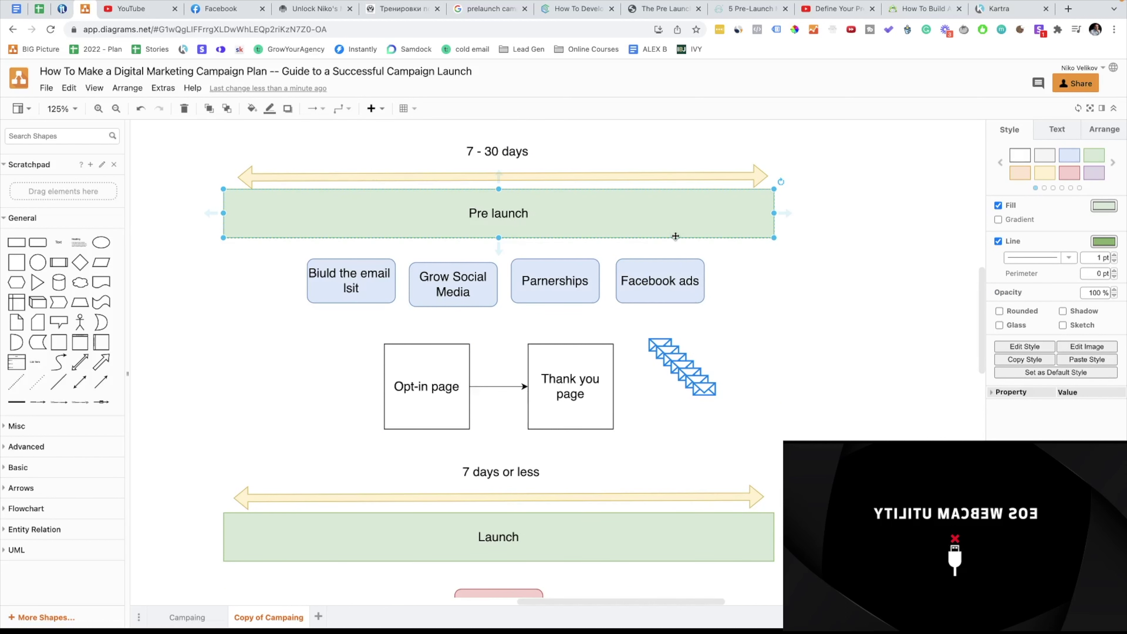
scroll(673, 278, "down", 2)
scroll(673, 279, "down", 6)
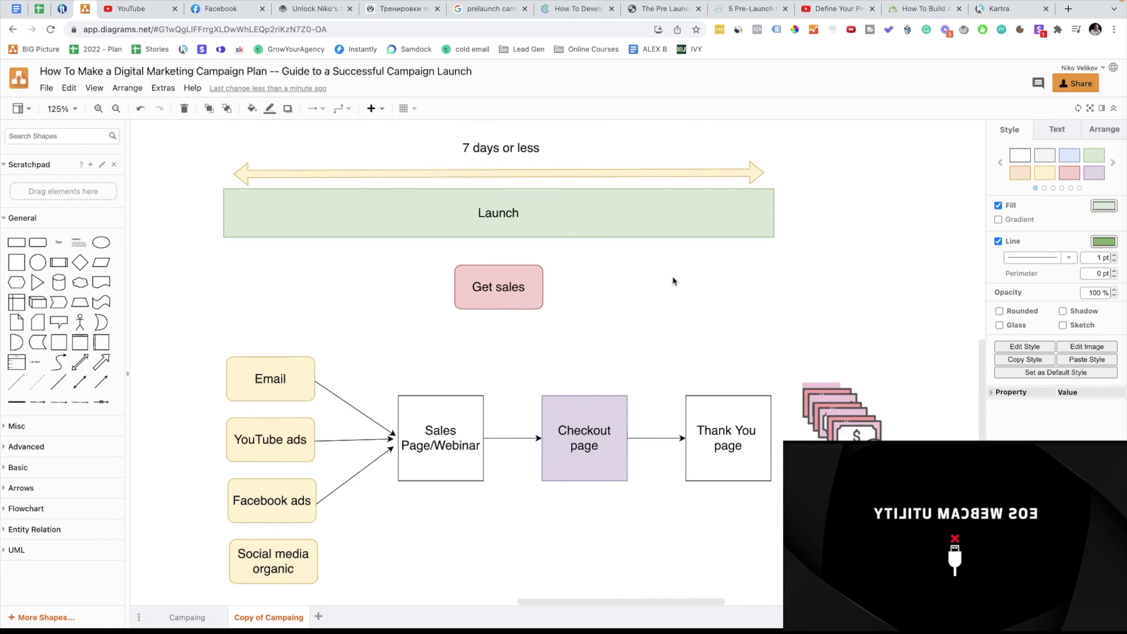
scroll(673, 281, "up", 1)
Step: Select the Get sales, YouTube ads and Email boxes in turn while panning around the funnel
left_click(486, 148)
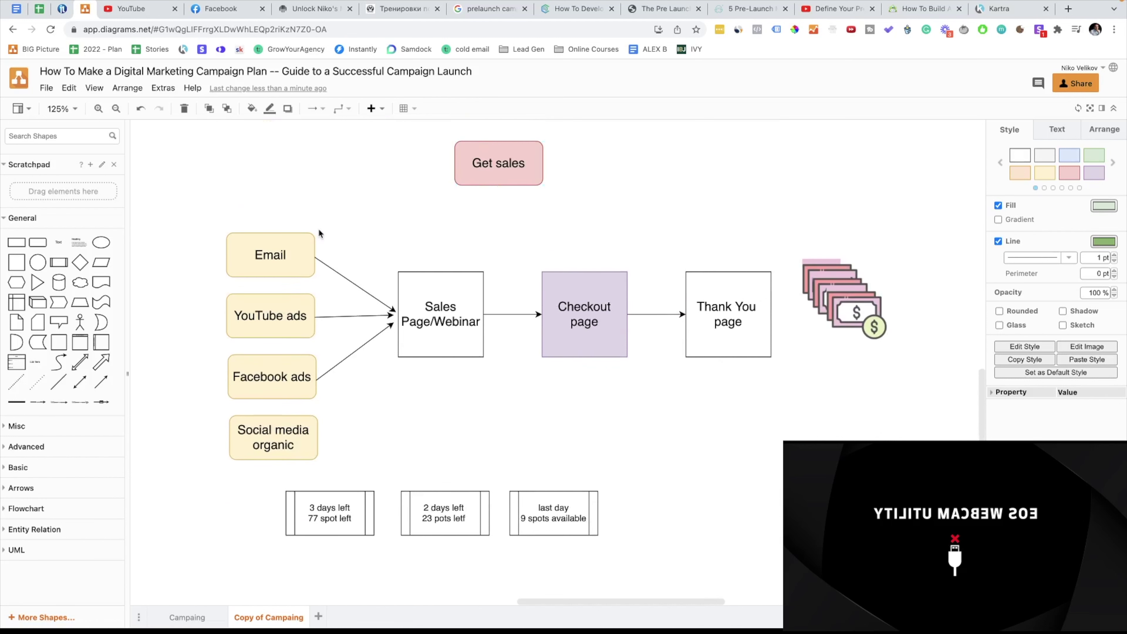
left_click(283, 303)
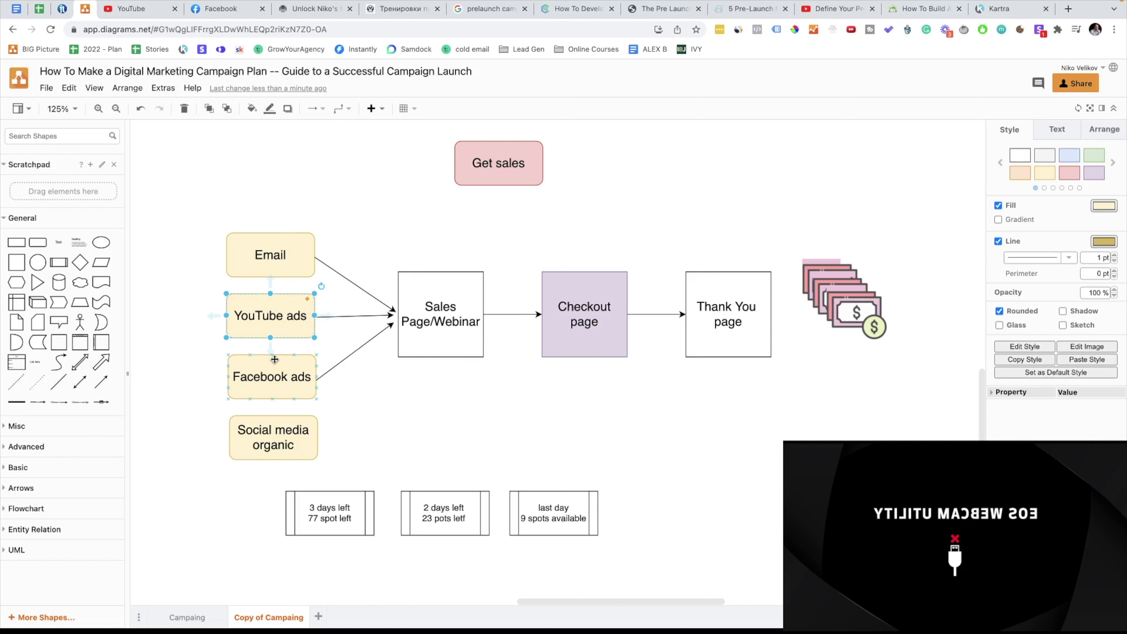
left_click(305, 257)
scroll(643, 333, "up", 3)
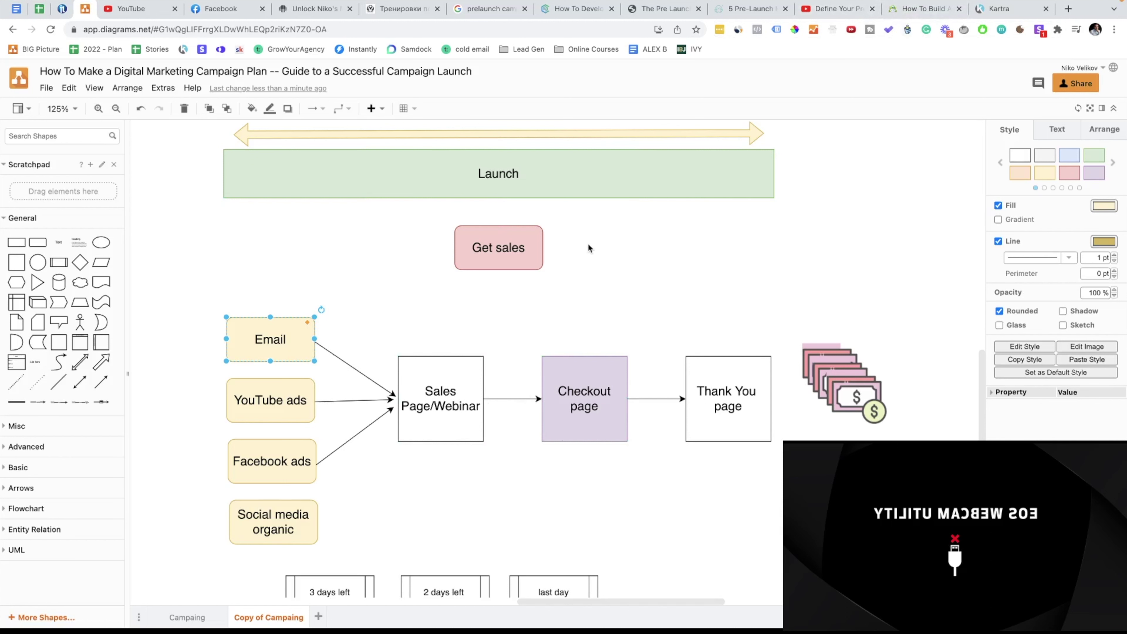
scroll(591, 266, "down", 3)
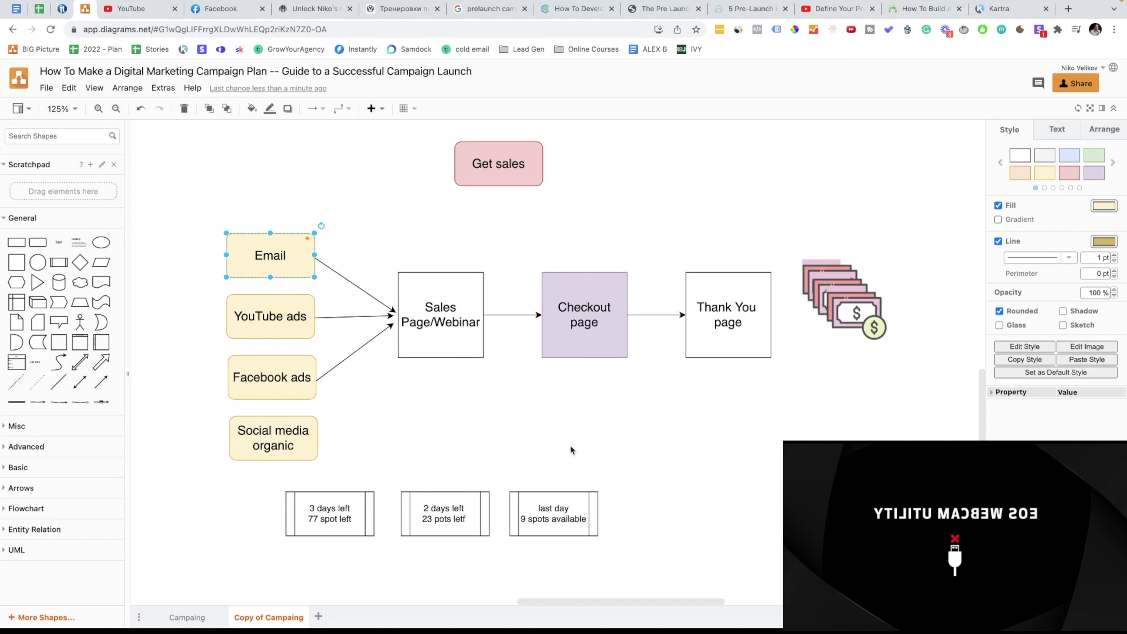
scroll(568, 446, "right", 1)
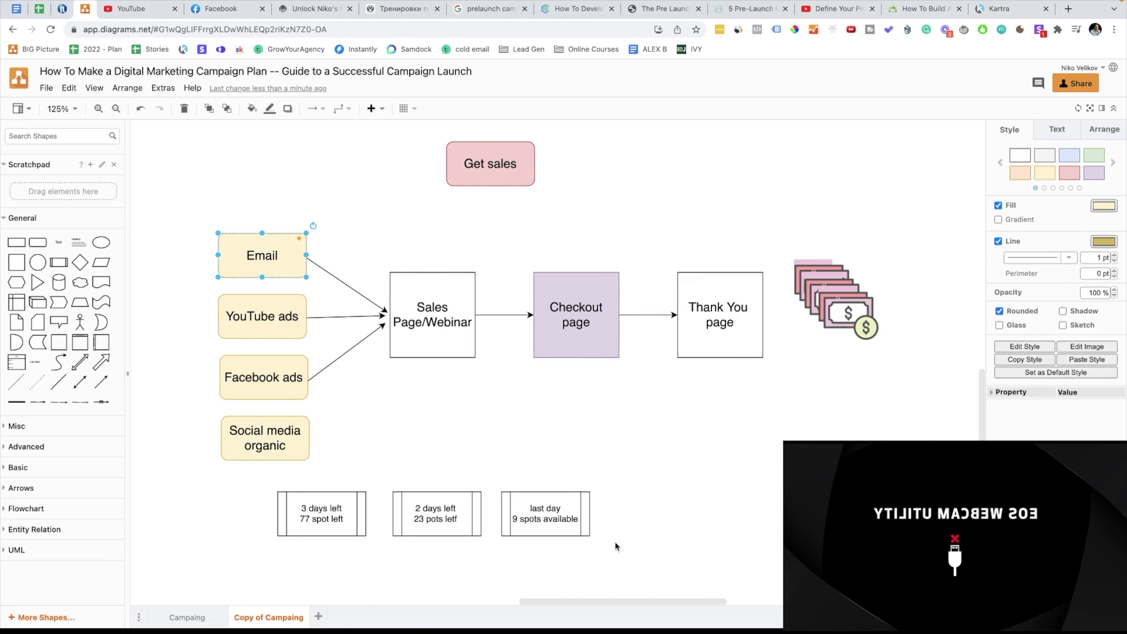
scroll(615, 541, "left", 1)
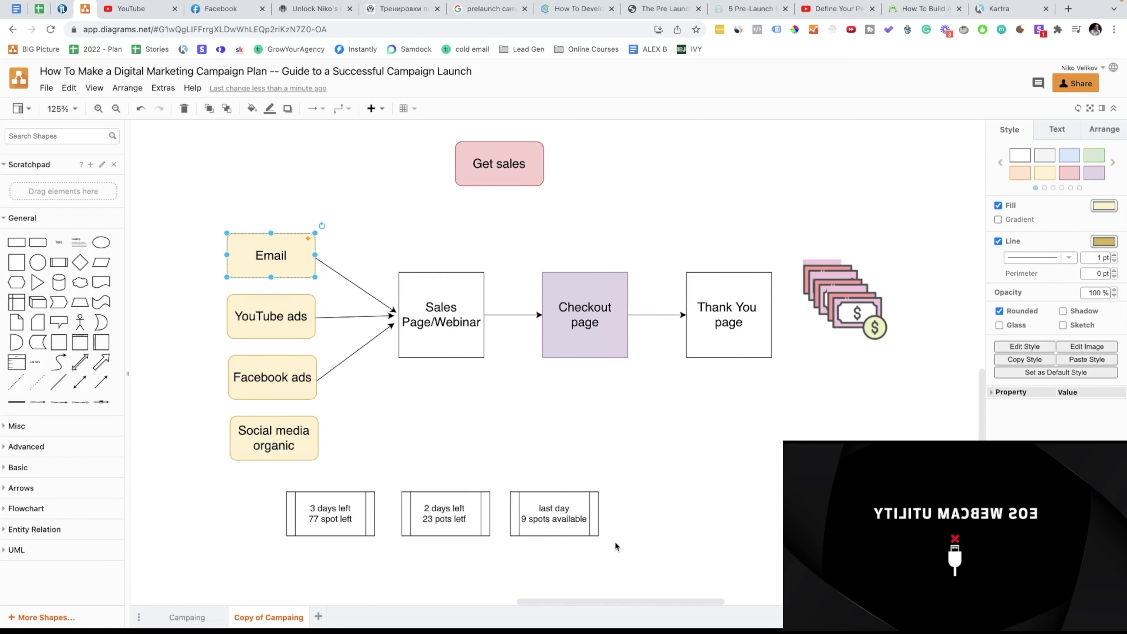
scroll(615, 541, "down", 1)
scroll(615, 540, "up", 1)
scroll(616, 544, "up", 1)
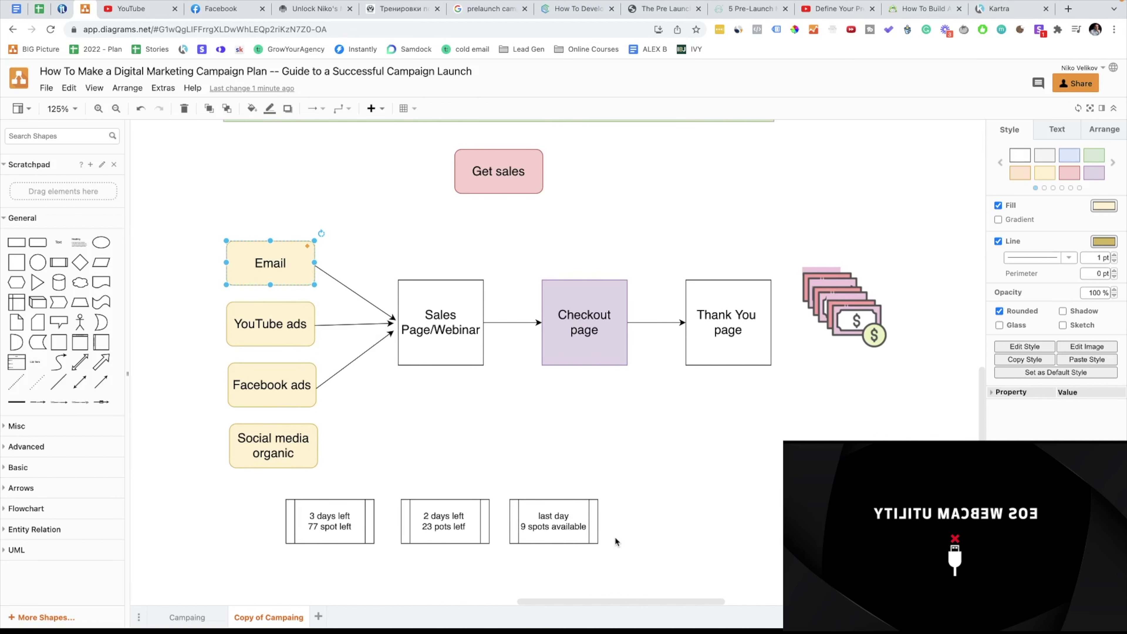
left_click_drag(192, 195, 351, 497)
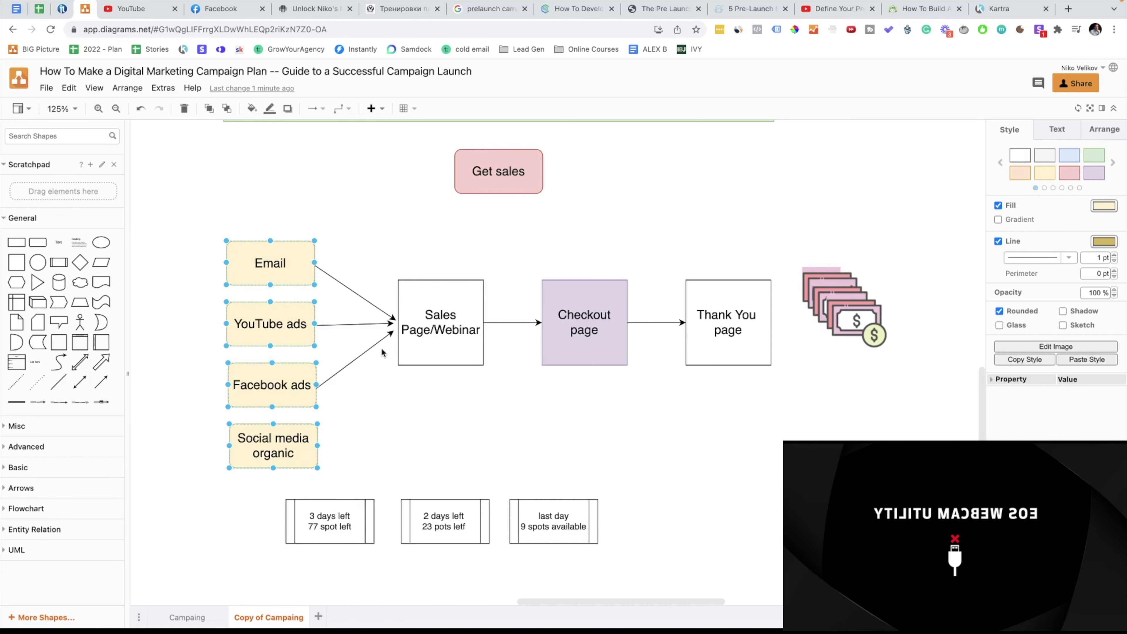
left_click(427, 350)
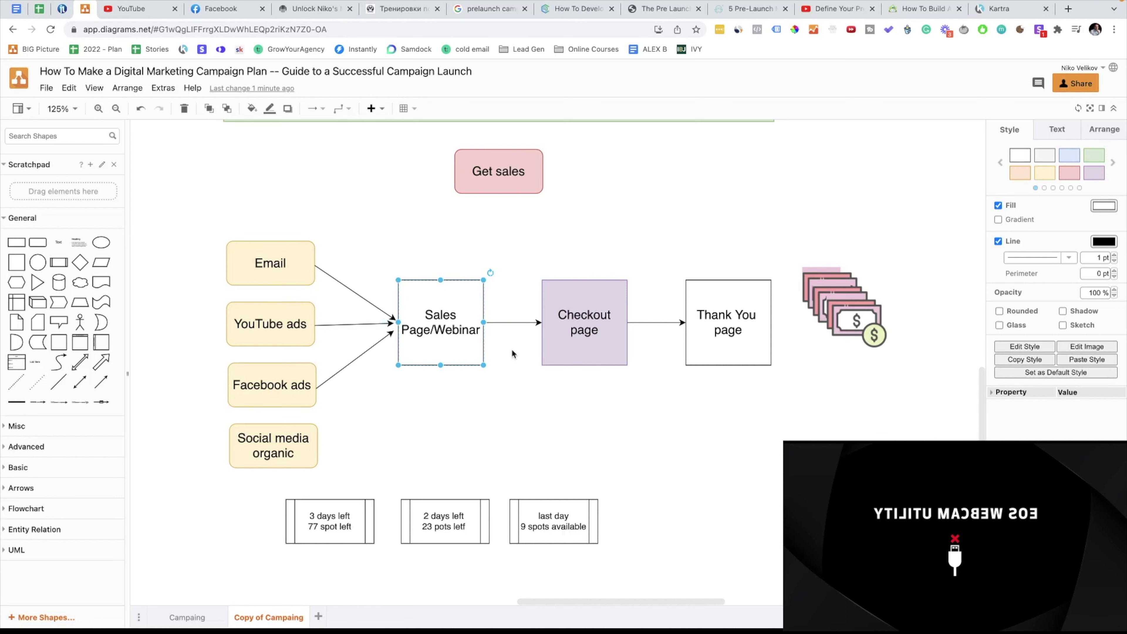
scroll(384, 292, "up", 7)
scroll(304, 292, "down", 3)
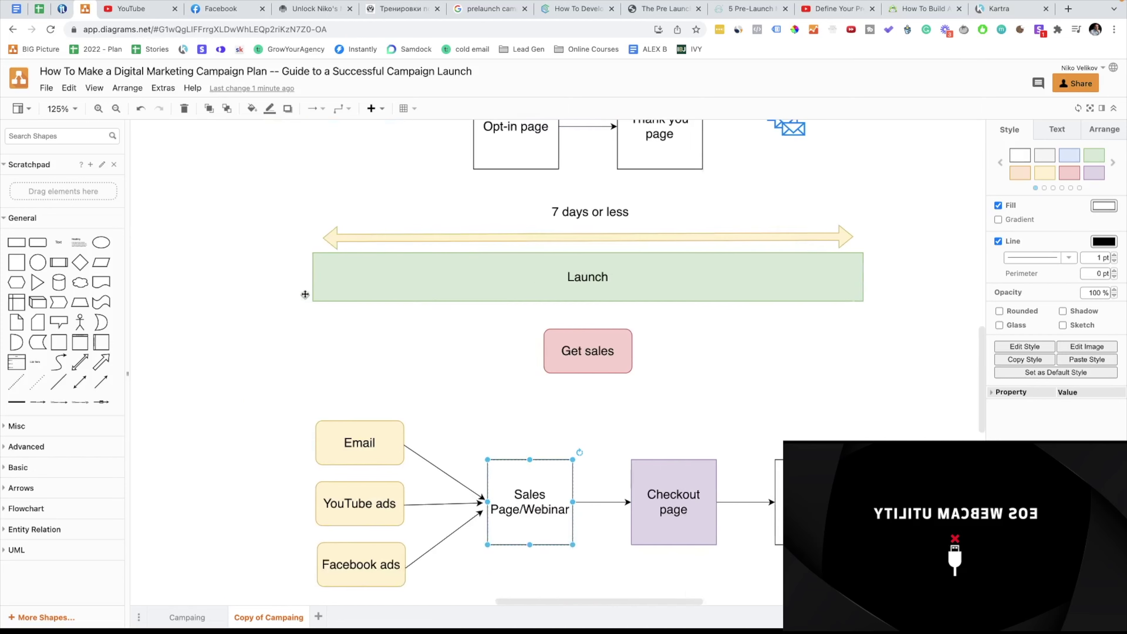
scroll(304, 293, "left", 4)
scroll(305, 292, "right", 3)
scroll(305, 294, "down", 1)
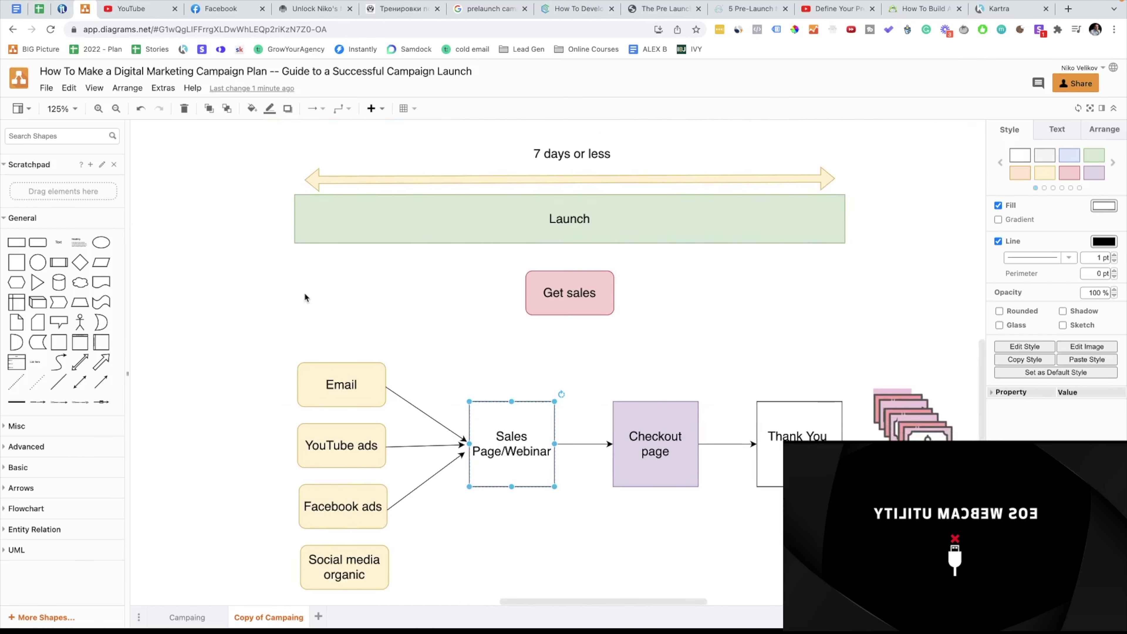
scroll(305, 294, "down", 2)
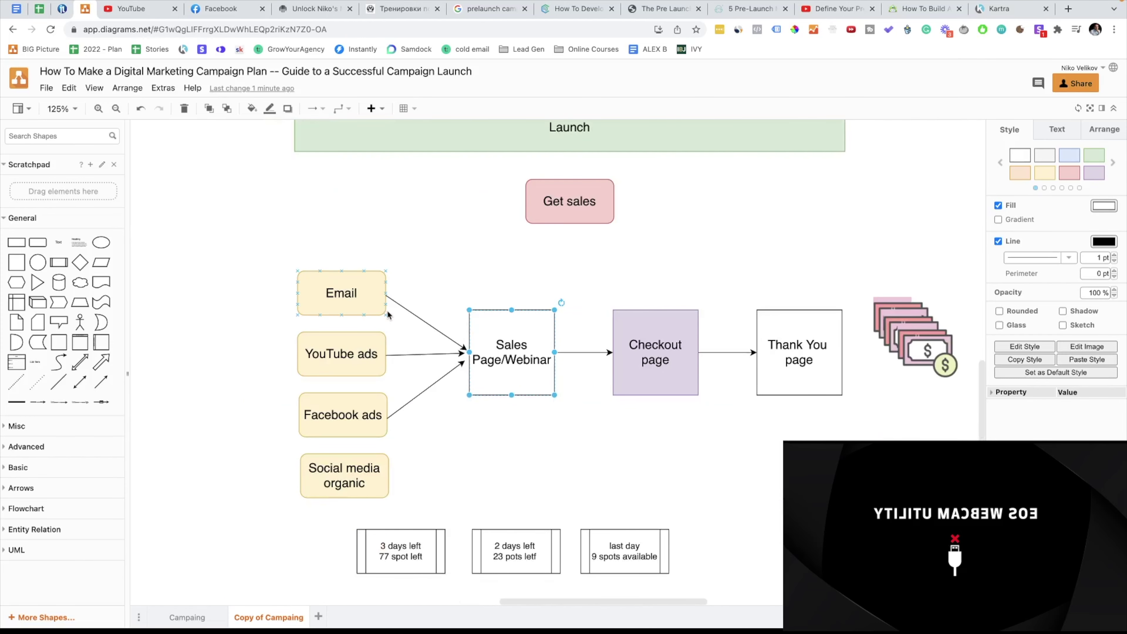
left_click(332, 296)
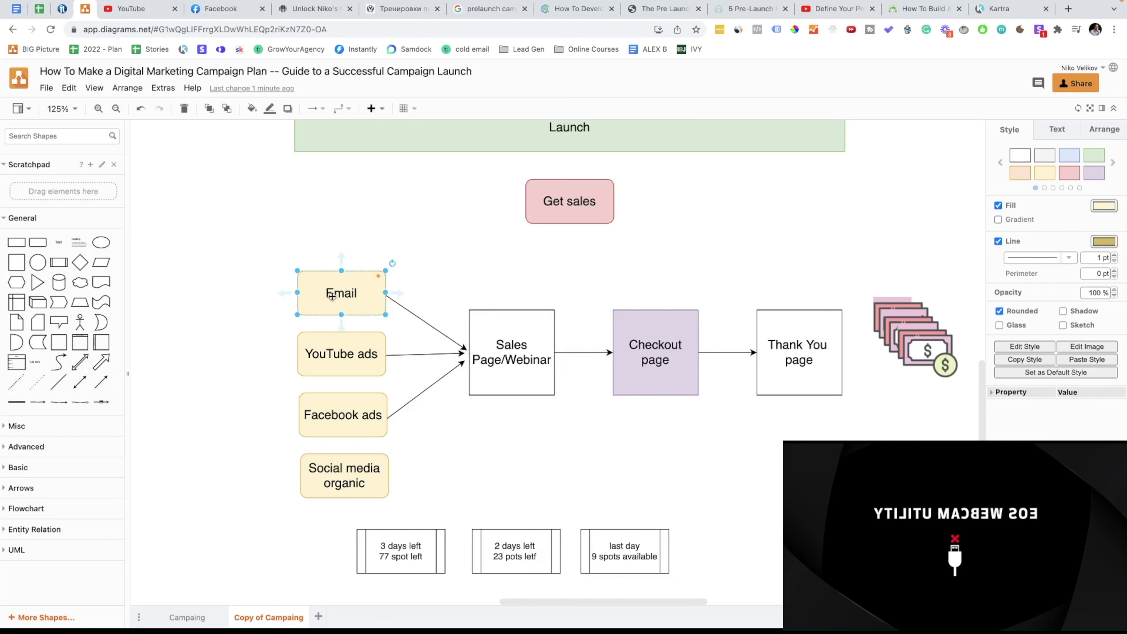
scroll(300, 305, "down", 2)
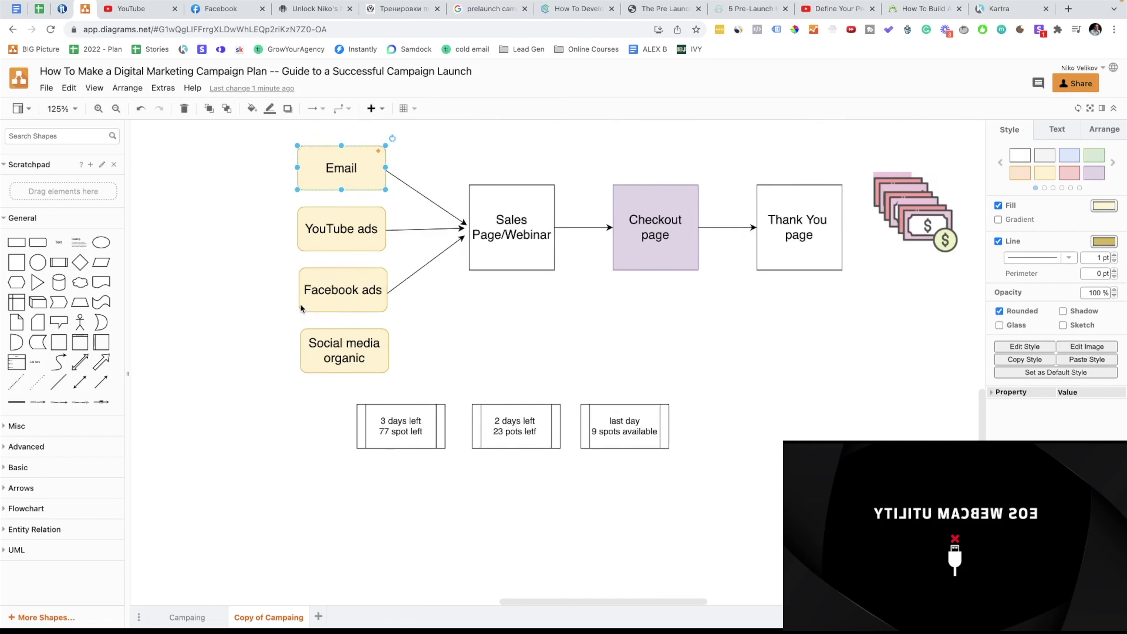
scroll(300, 304, "down", 3)
left_click(232, 427)
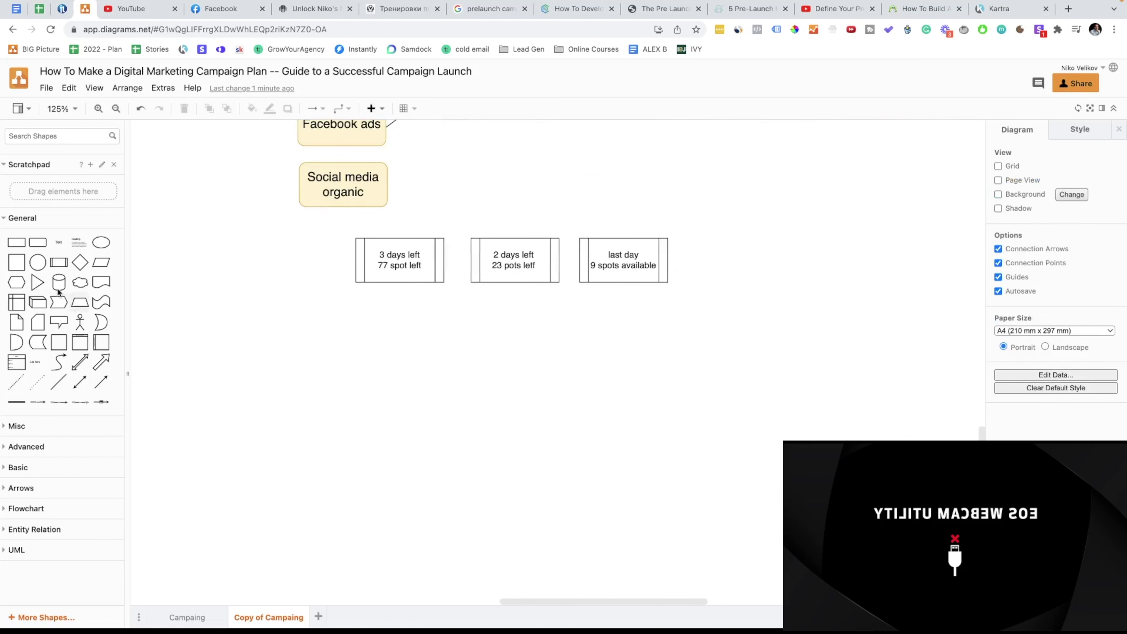
Step: Insert a large rectangle below the countdown boxes with '1,000 x 40%' as its first line
left_click(20, 243)
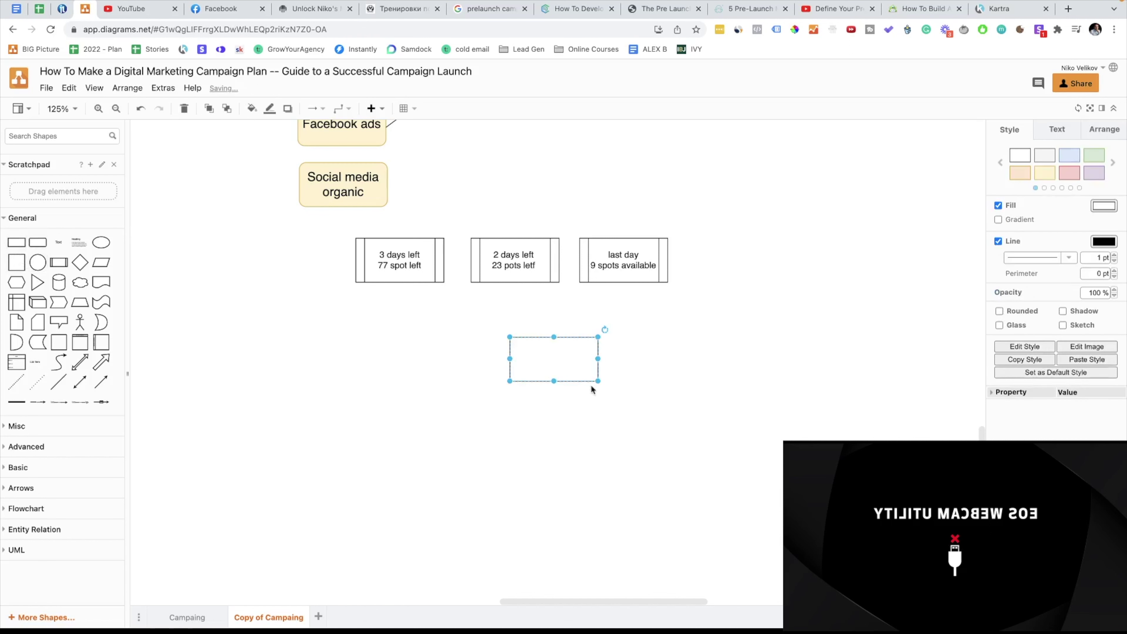
left_click_drag(598, 381, 780, 559)
double_click(627, 426)
type("1,000")
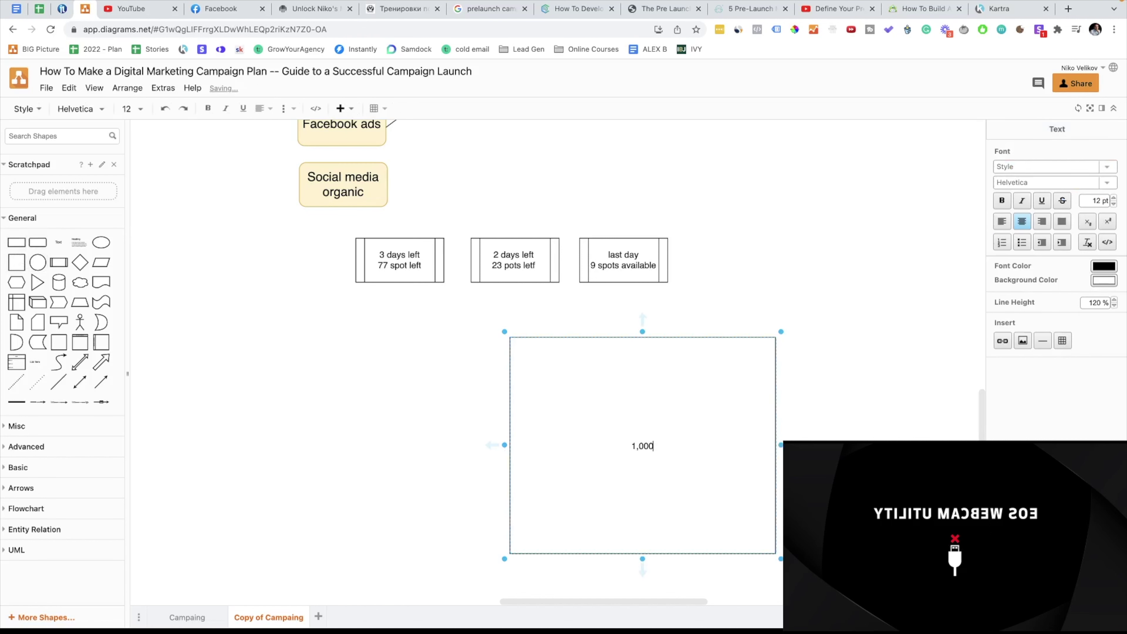
type(" x 40%")
key("Return")
Step: Add the second line '400 x 10% CTR', correcting the missing x
type("400")
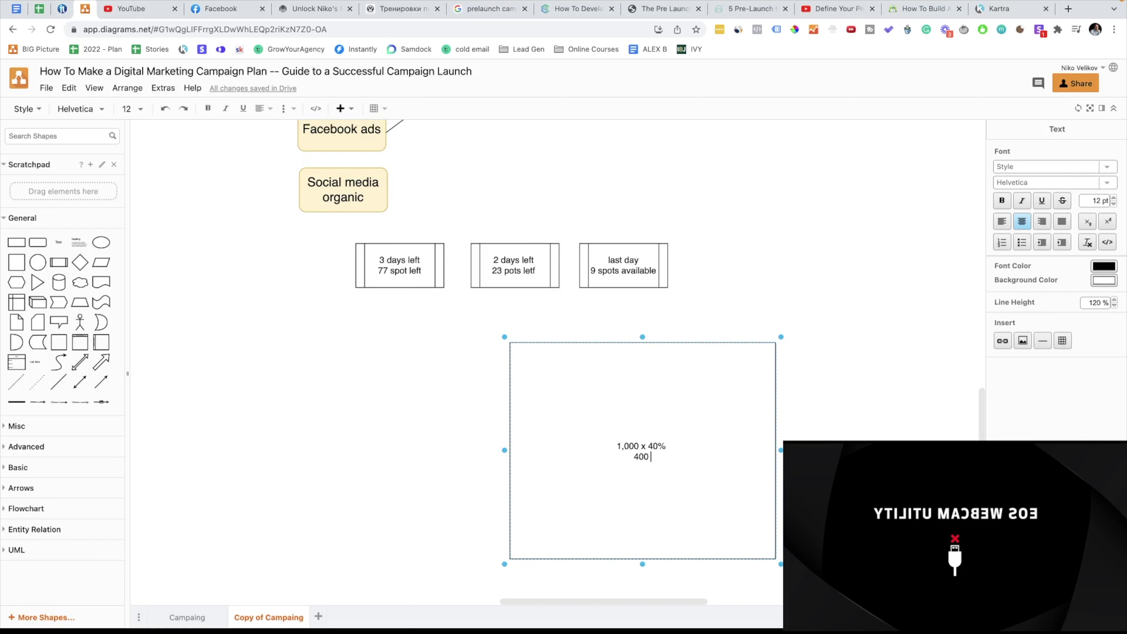
type(" 10%CTR")
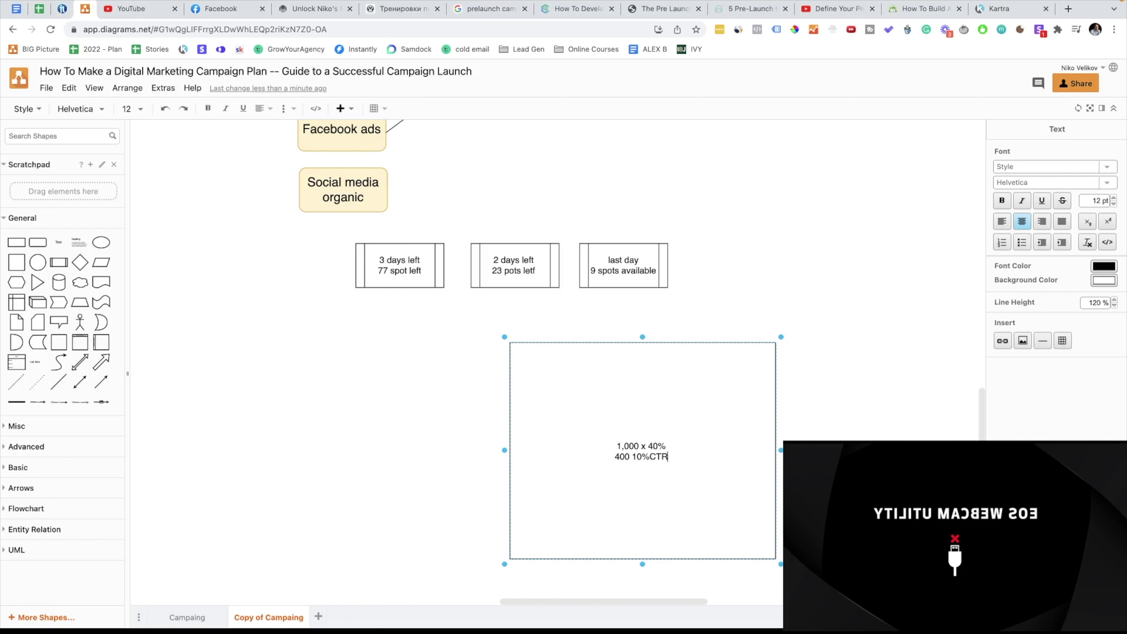
left_click(651, 457)
left_click(630, 456)
type("x")
key("Right")
key("Right")
key("Right")
key("Right")
key("Right")
key("Right")
key("Right")
Step: Add the third line '40 clicks' and finish editing the math box
key("Return")
type("40 clicks")
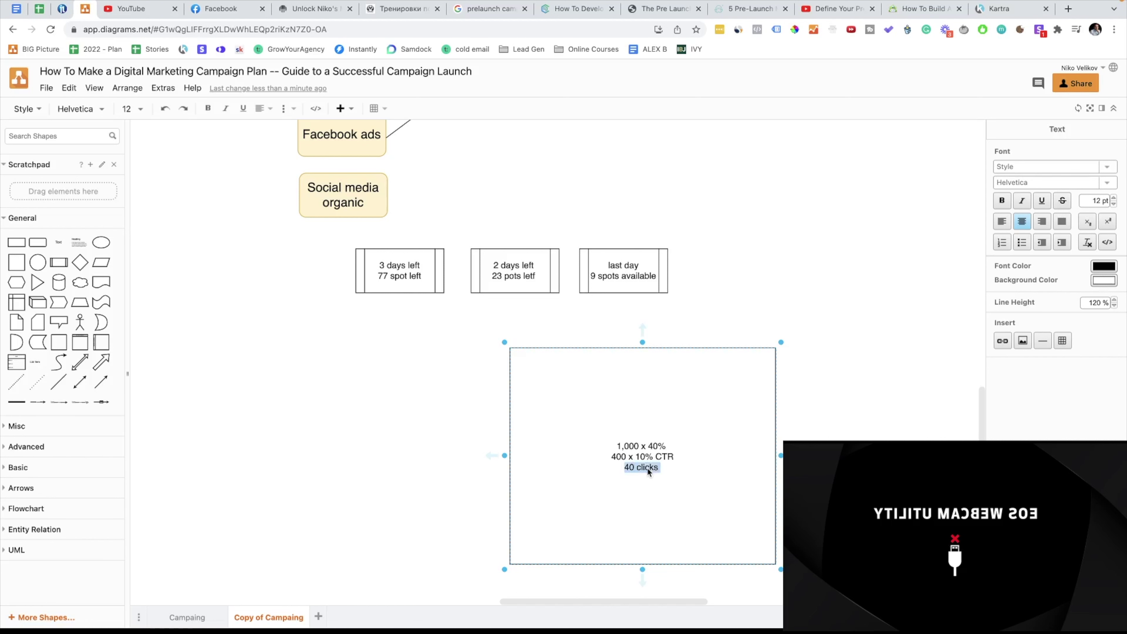
triple_click(625, 446)
scroll(612, 478, "up", 5)
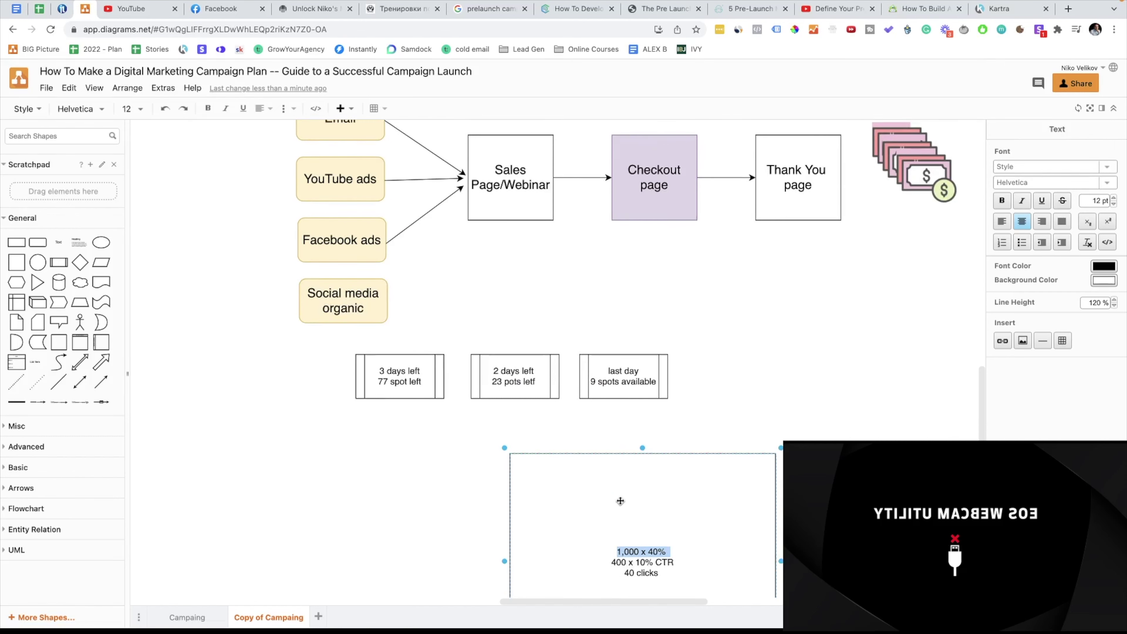
left_click(364, 272)
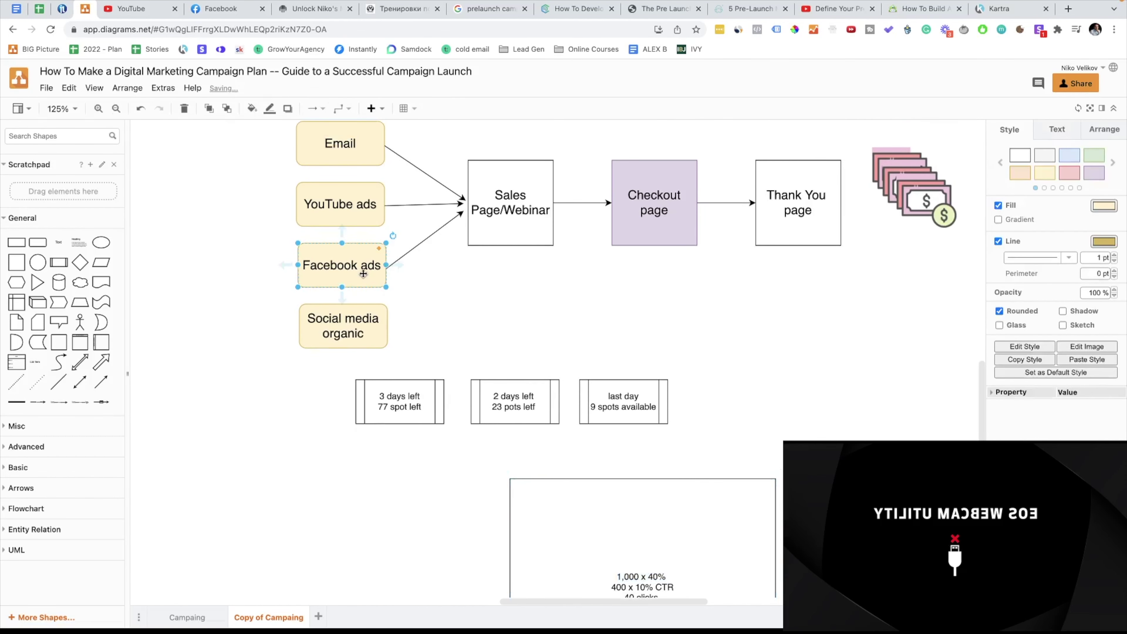
scroll(533, 399, "down", 4)
double_click(631, 482)
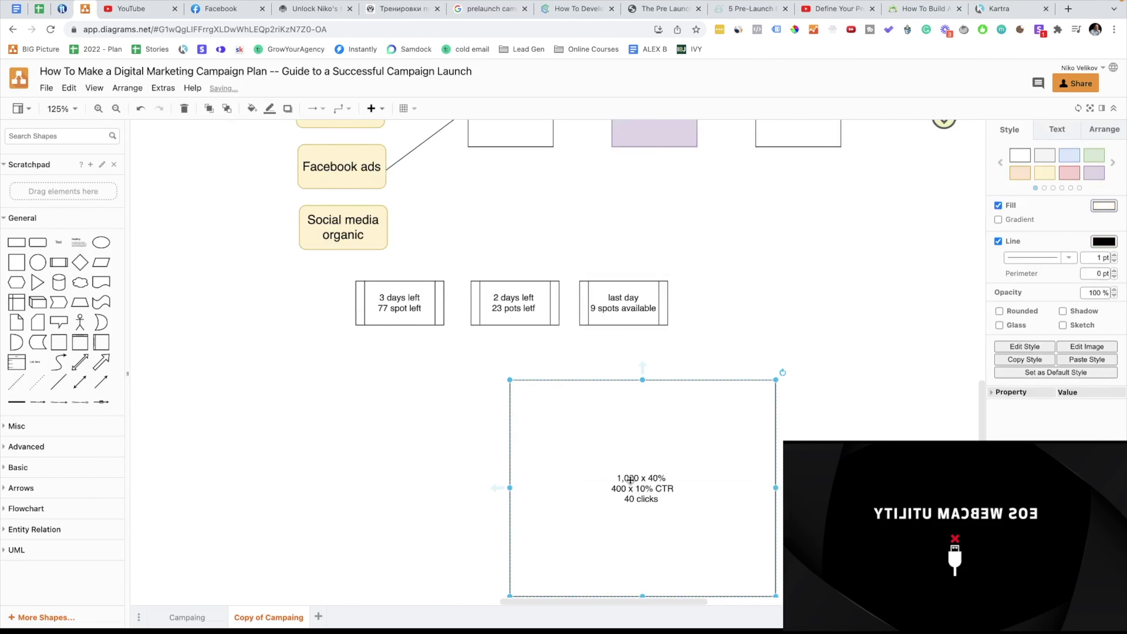
double_click(628, 480)
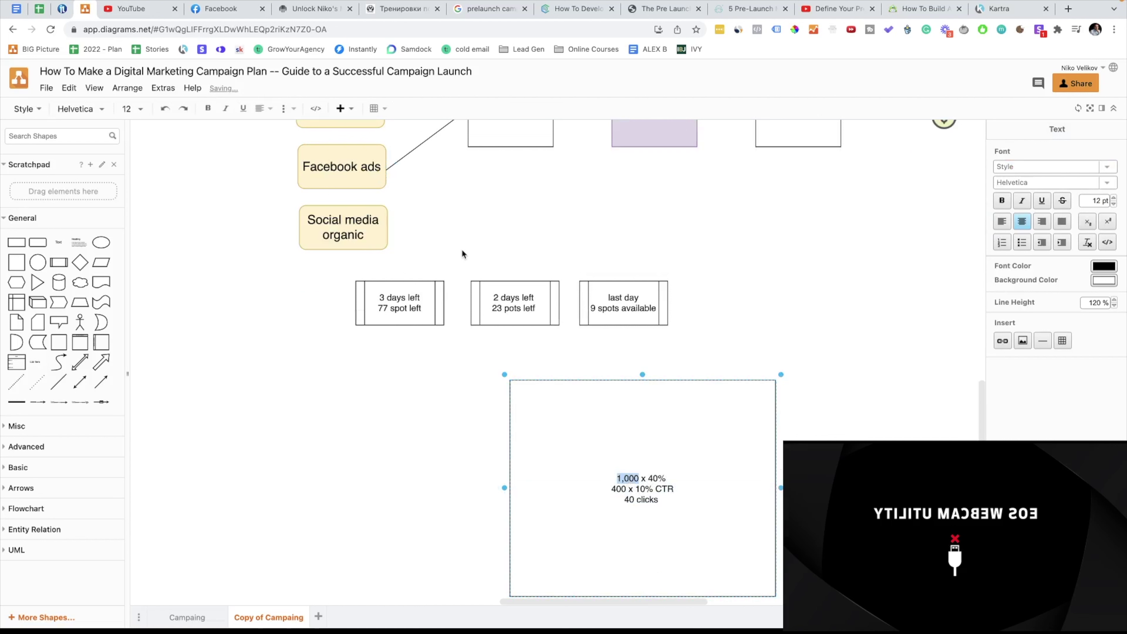
left_click(641, 500)
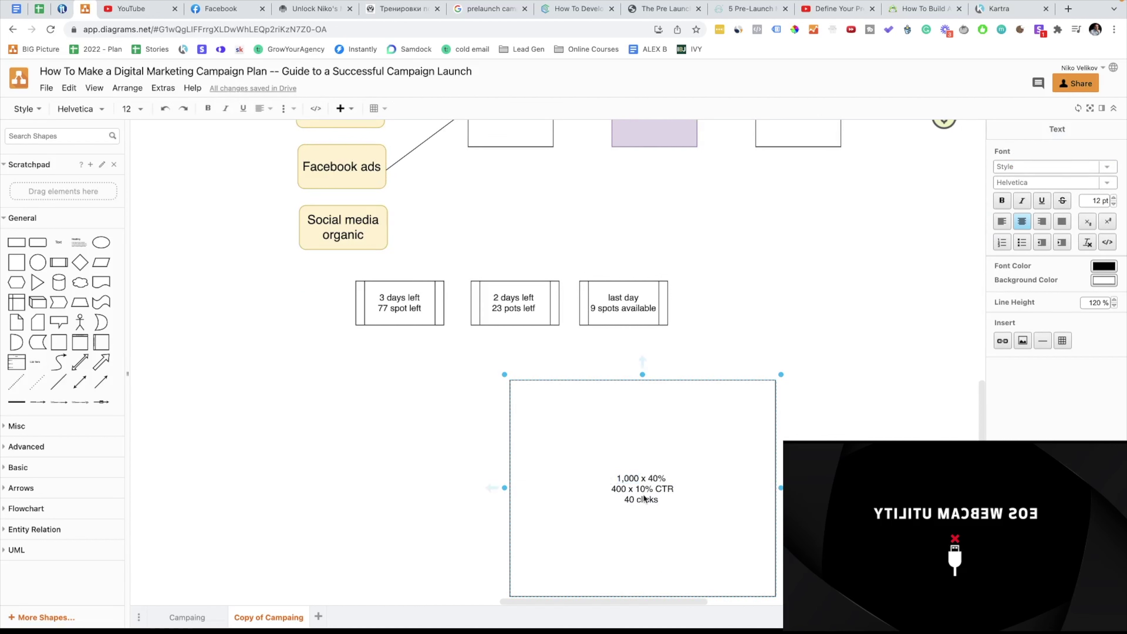
scroll(462, 217, "up", 2)
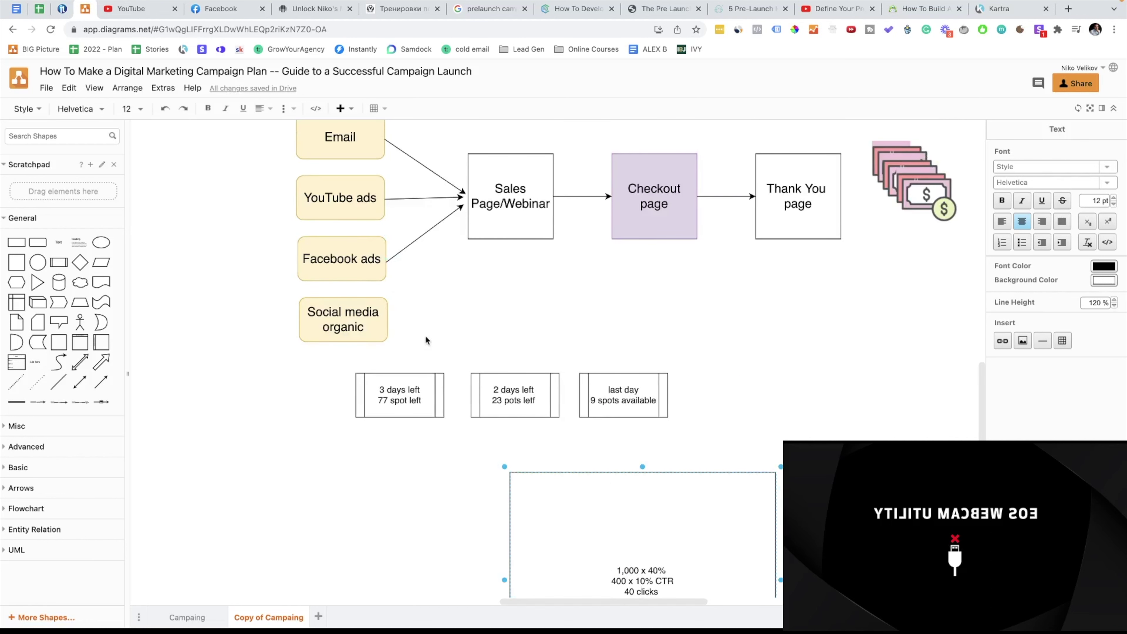
left_click(348, 331)
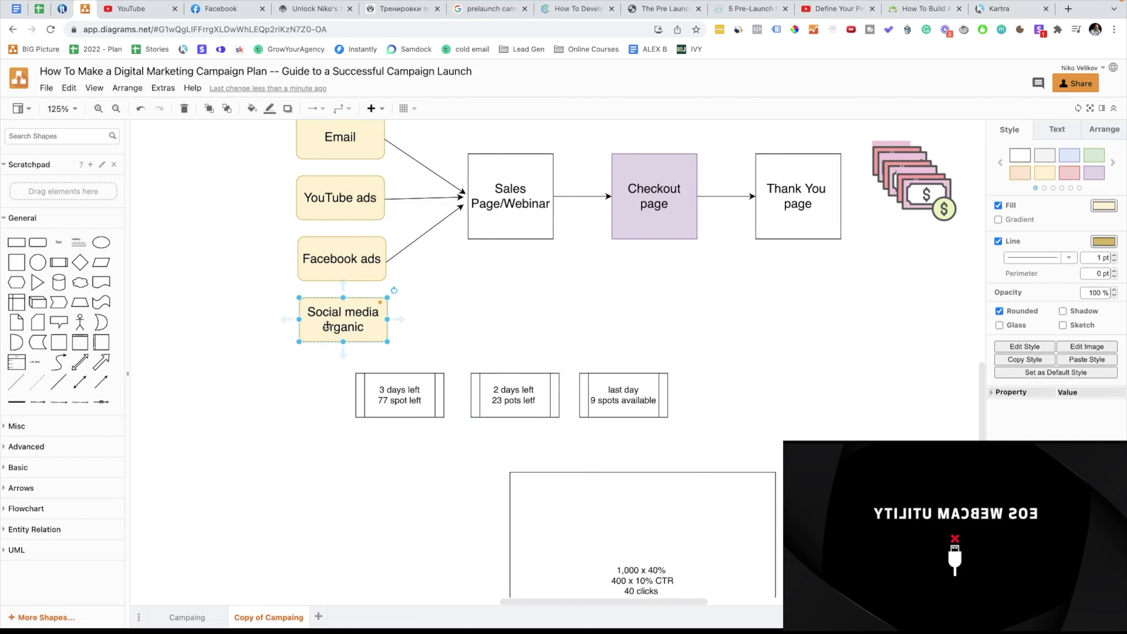
scroll(584, 426, "down", 3)
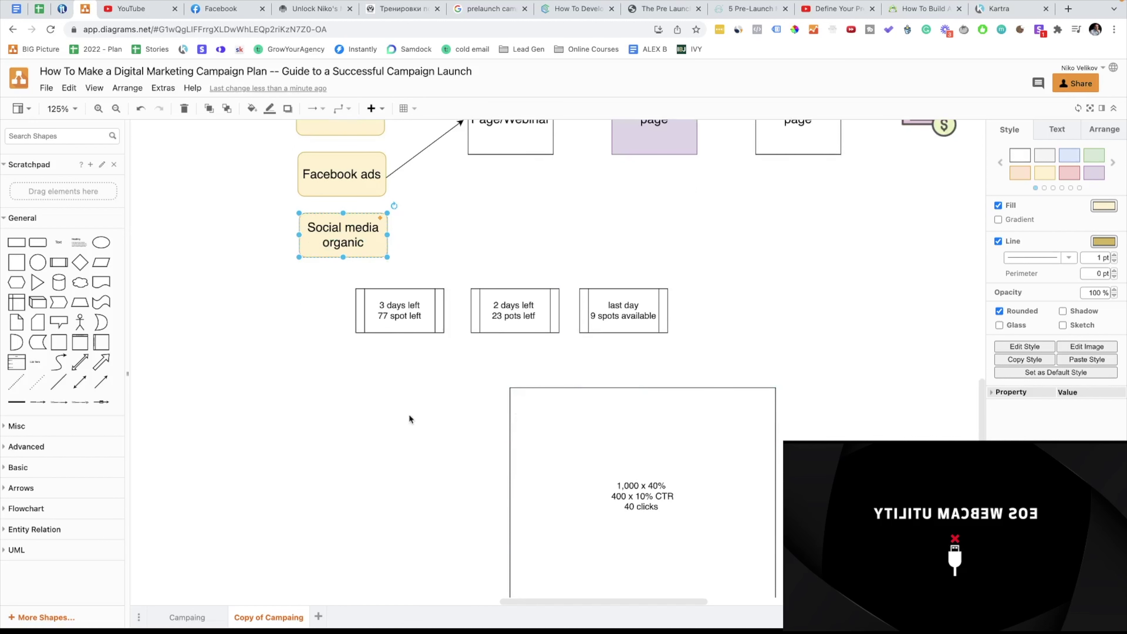
scroll(517, 299, "up", 8)
scroll(500, 215, "up", 1)
scroll(499, 216, "down", 1)
scroll(499, 216, "up", 2)
scroll(505, 200, "down", 5)
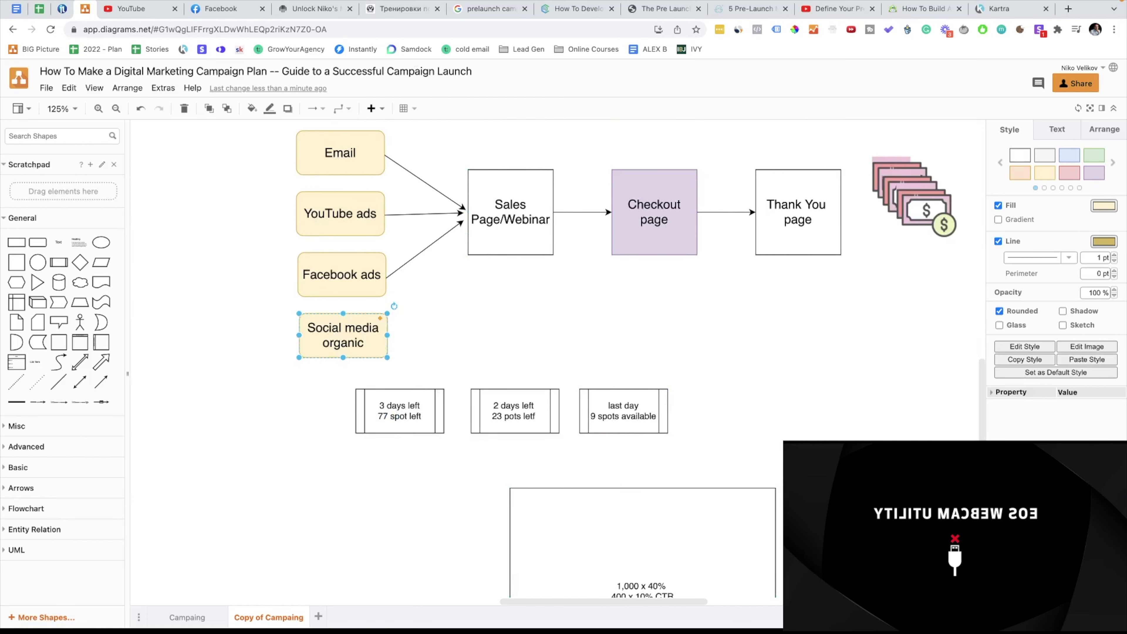
scroll(781, 477, "down", 3)
scroll(781, 477, "up", 5)
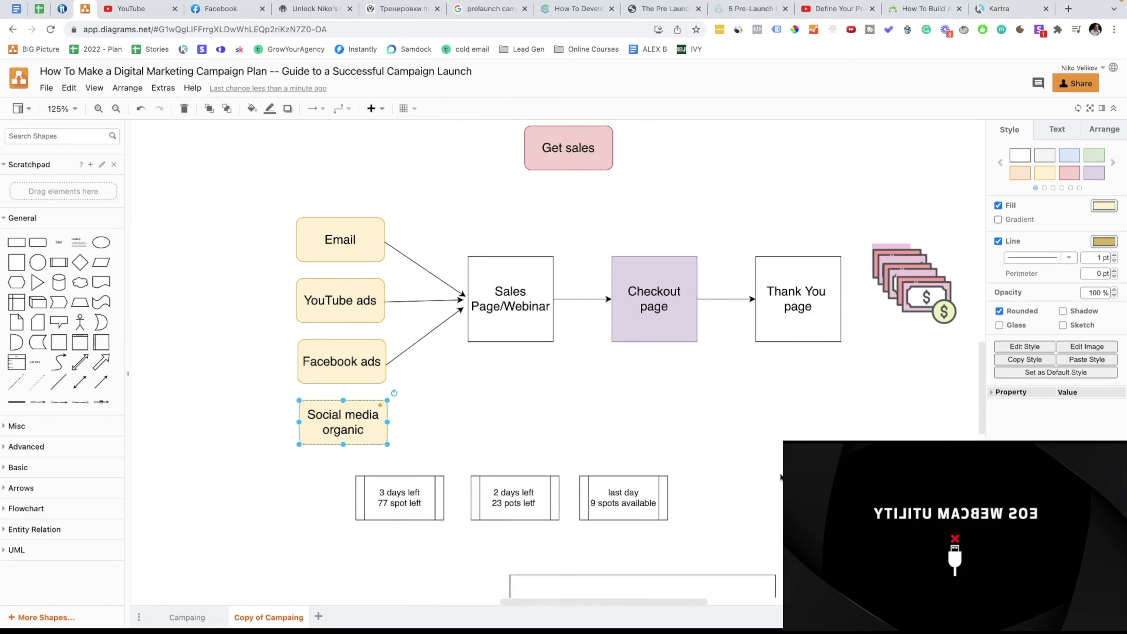
key("Escape")
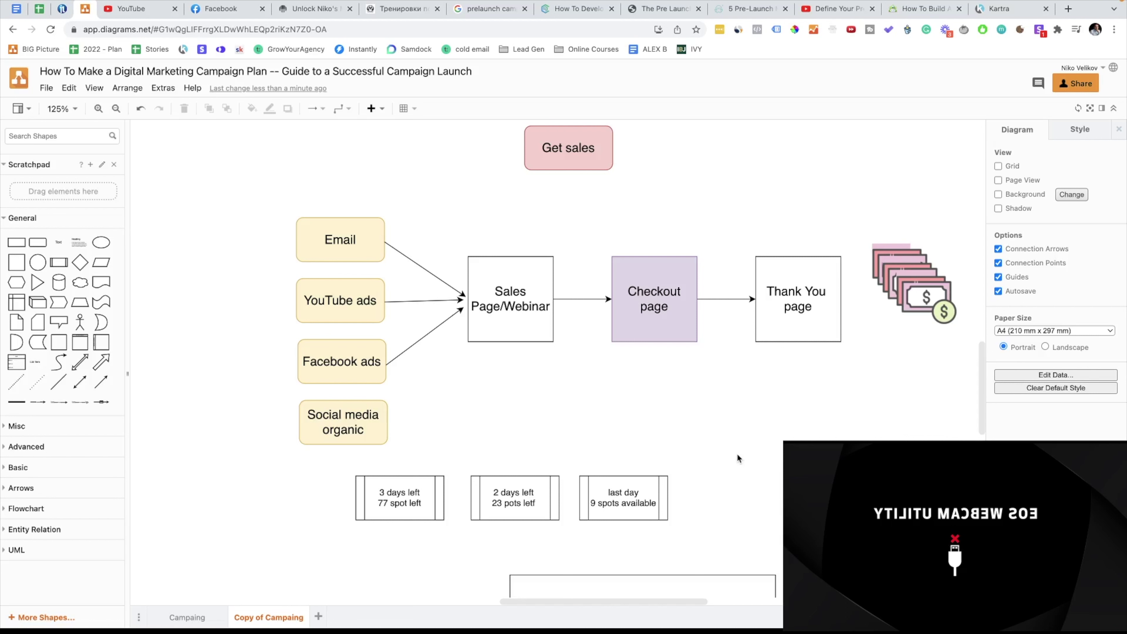
scroll(737, 454, "up", 4)
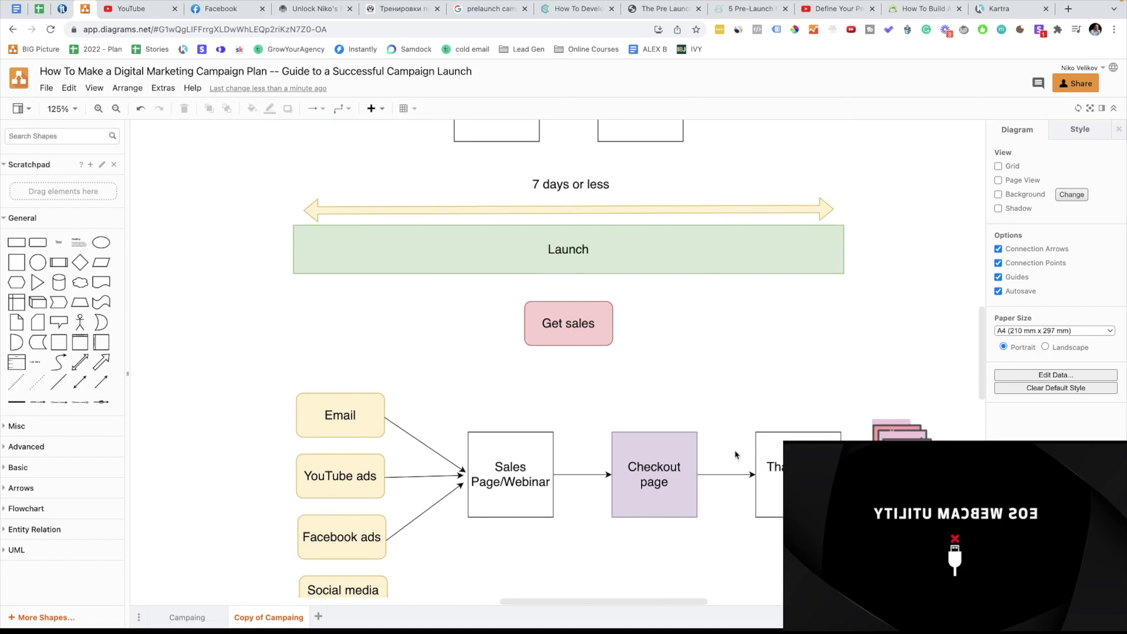
left_click(637, 249)
scroll(637, 248, "up", 7)
left_click(636, 227)
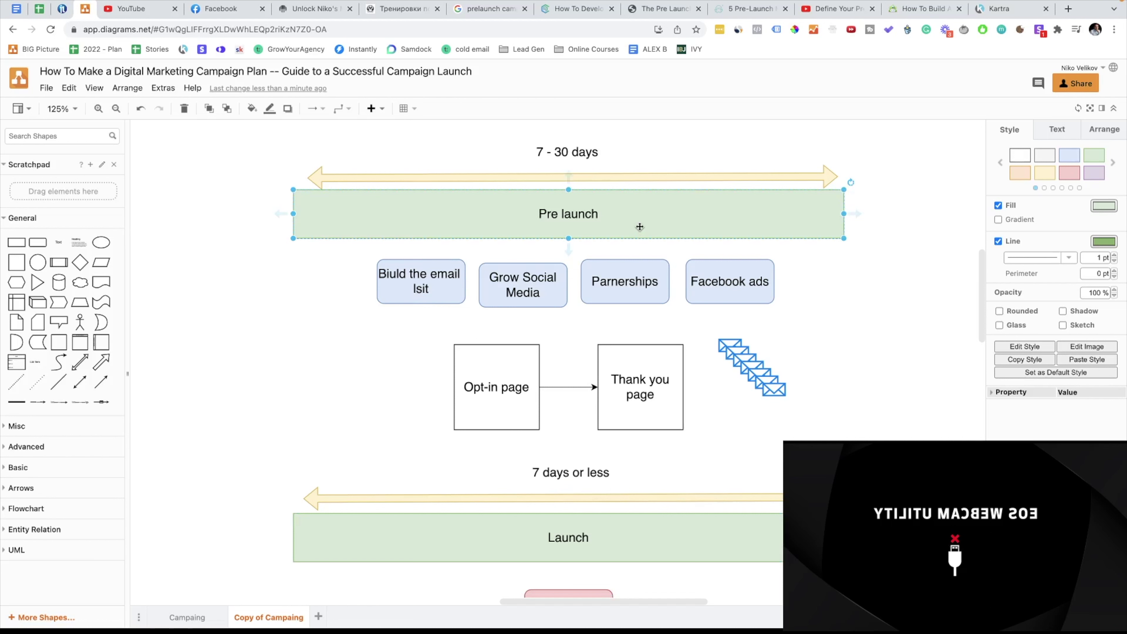